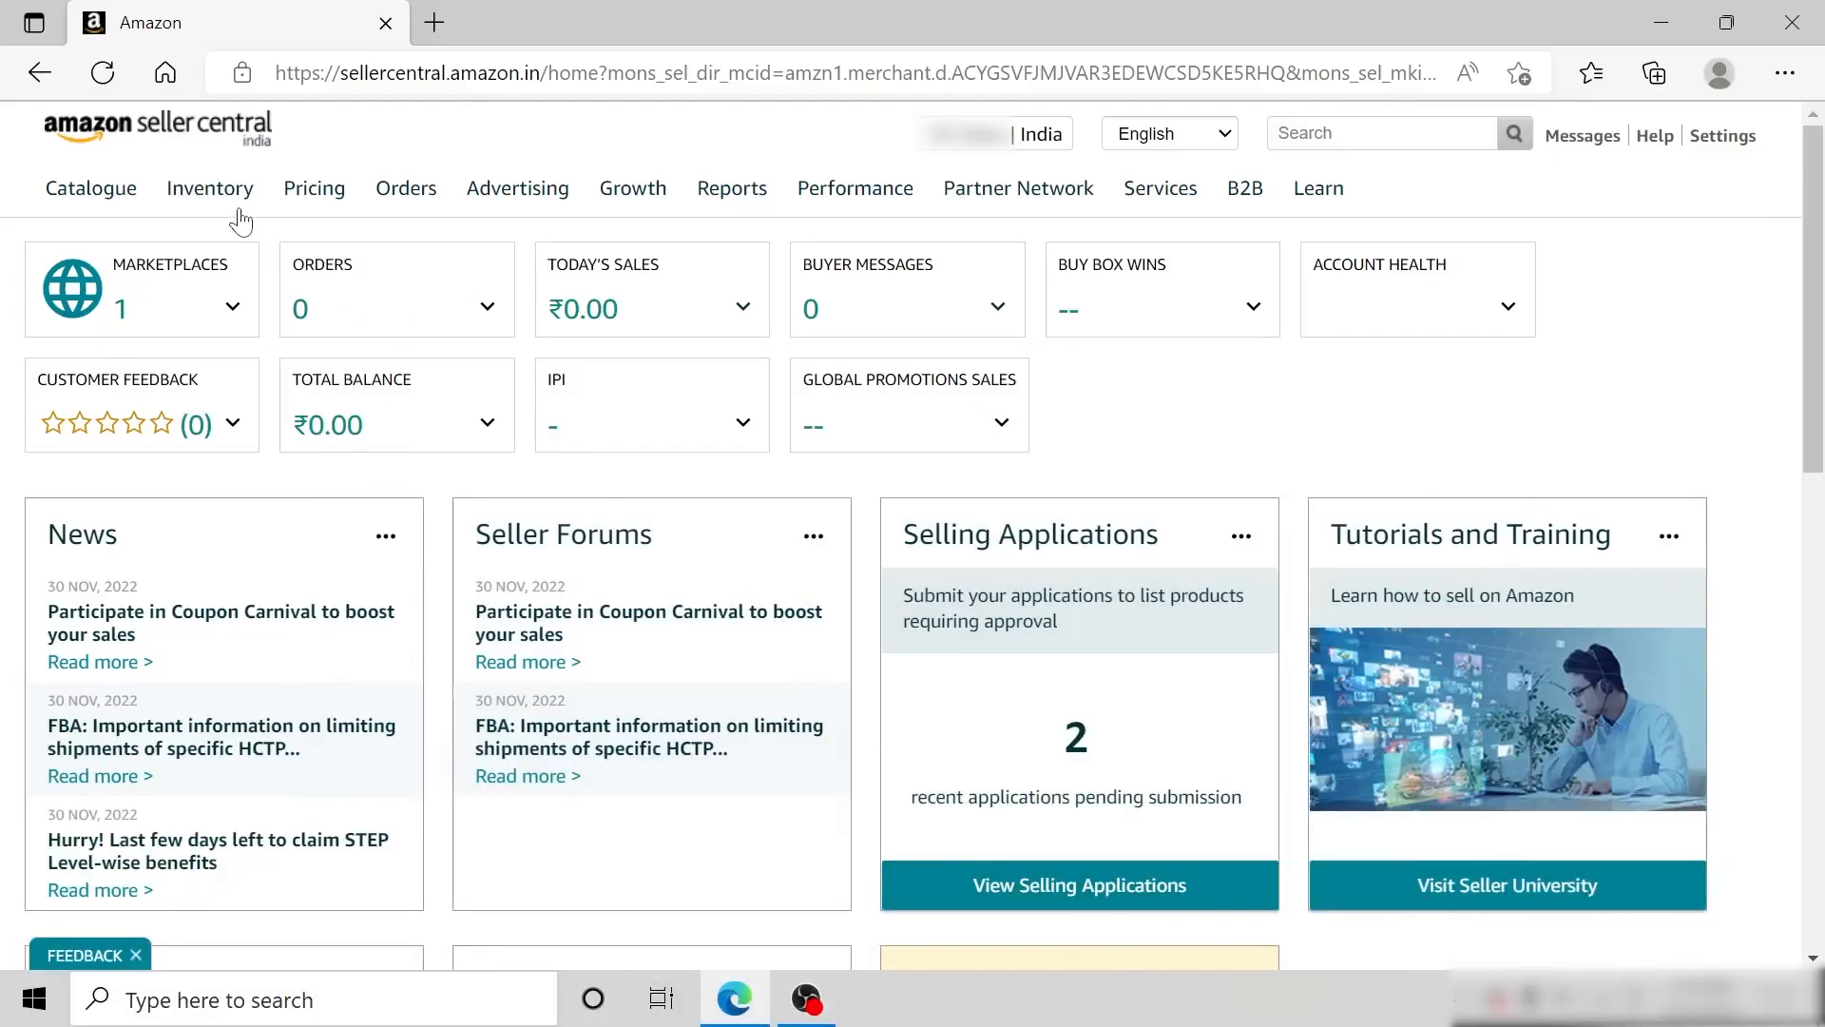
Open Manage Inventory and select the ABC-Combo, ABC-VitaC-Cleanser and ABC-Hair-AntiGreySerum listings
{"action": "mouse_move", "coordinate": [231, 209]}
{"action": "left_click", "coordinate": [229, 244]}
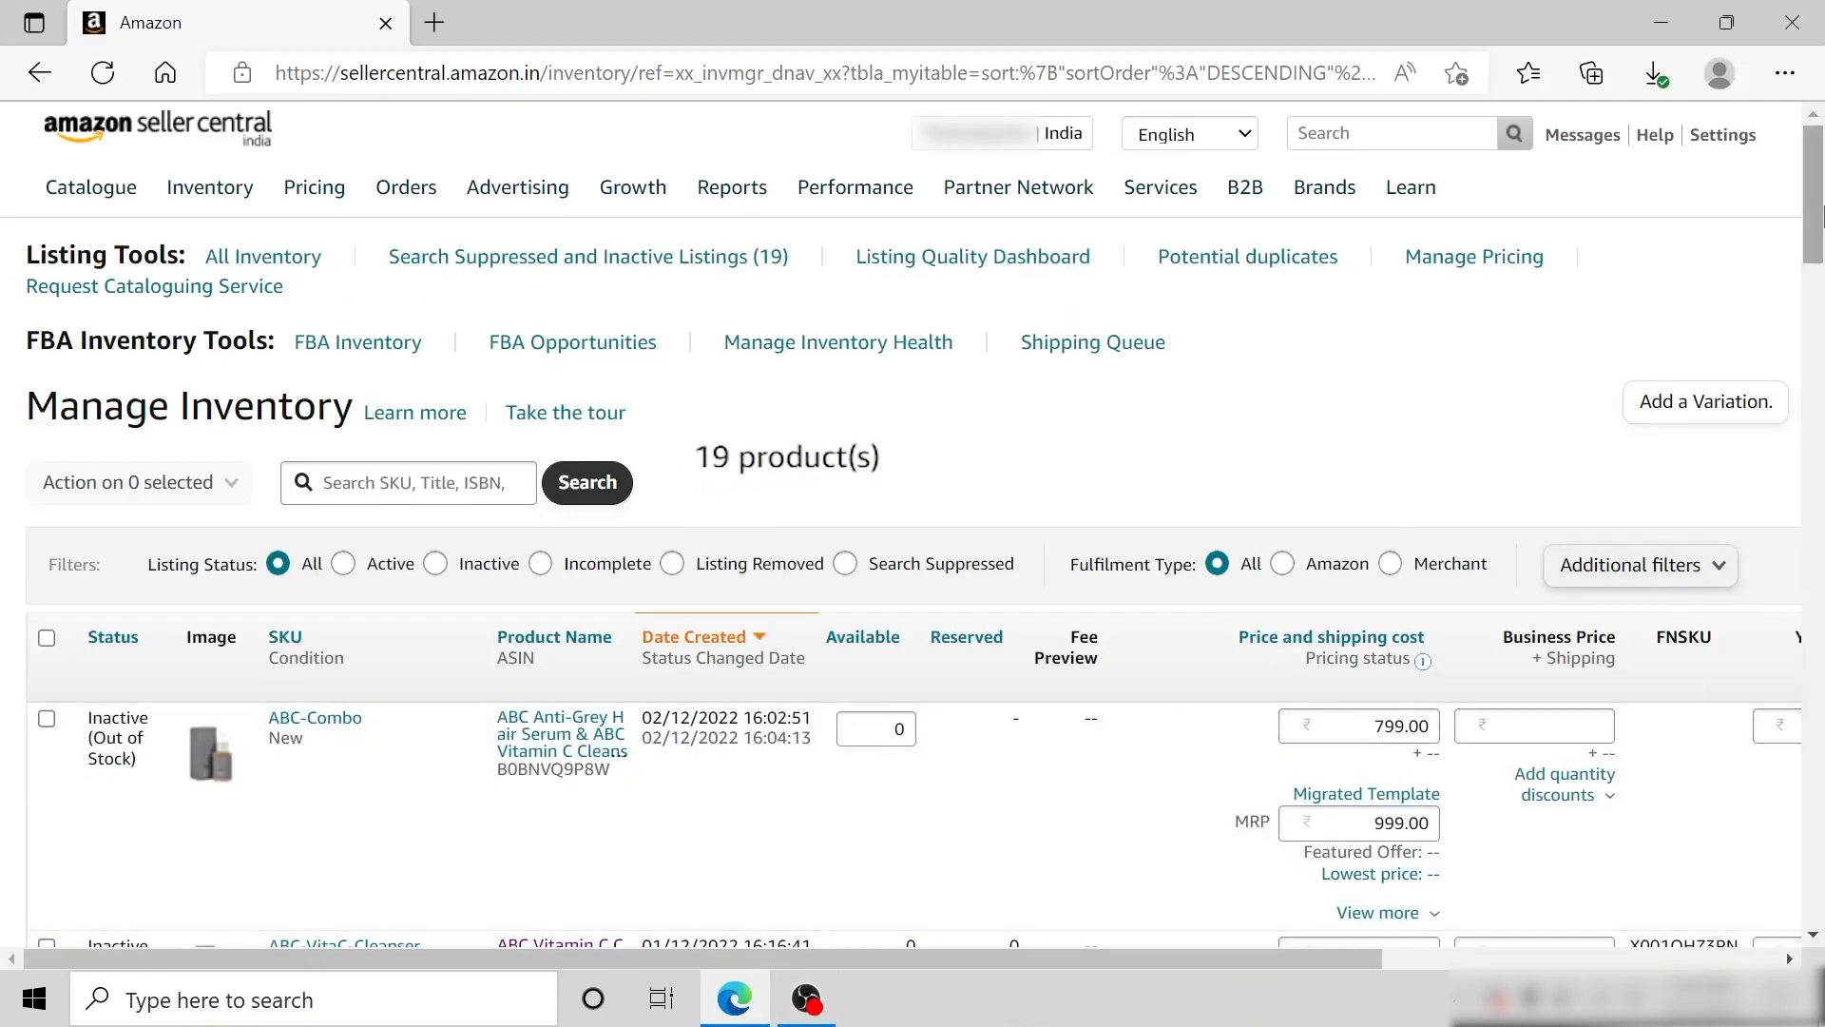
{"action": "mouse_move", "coordinate": [1819, 217]}
{"action": "left_mouse_down"}
{"action": "mouse_move", "coordinate": [1819, 278]}
{"action": "mouse_move", "coordinate": [1820, 216]}
{"action": "left_mouse_up"}
{"action": "left_click", "coordinate": [48, 476]}
{"action": "left_click", "coordinate": [46, 703]}
{"action": "scroll", "coordinate": [46, 786], "scroll_direction": "down", "scroll_amount": 1}
{"action": "left_click", "coordinate": [46, 786]}
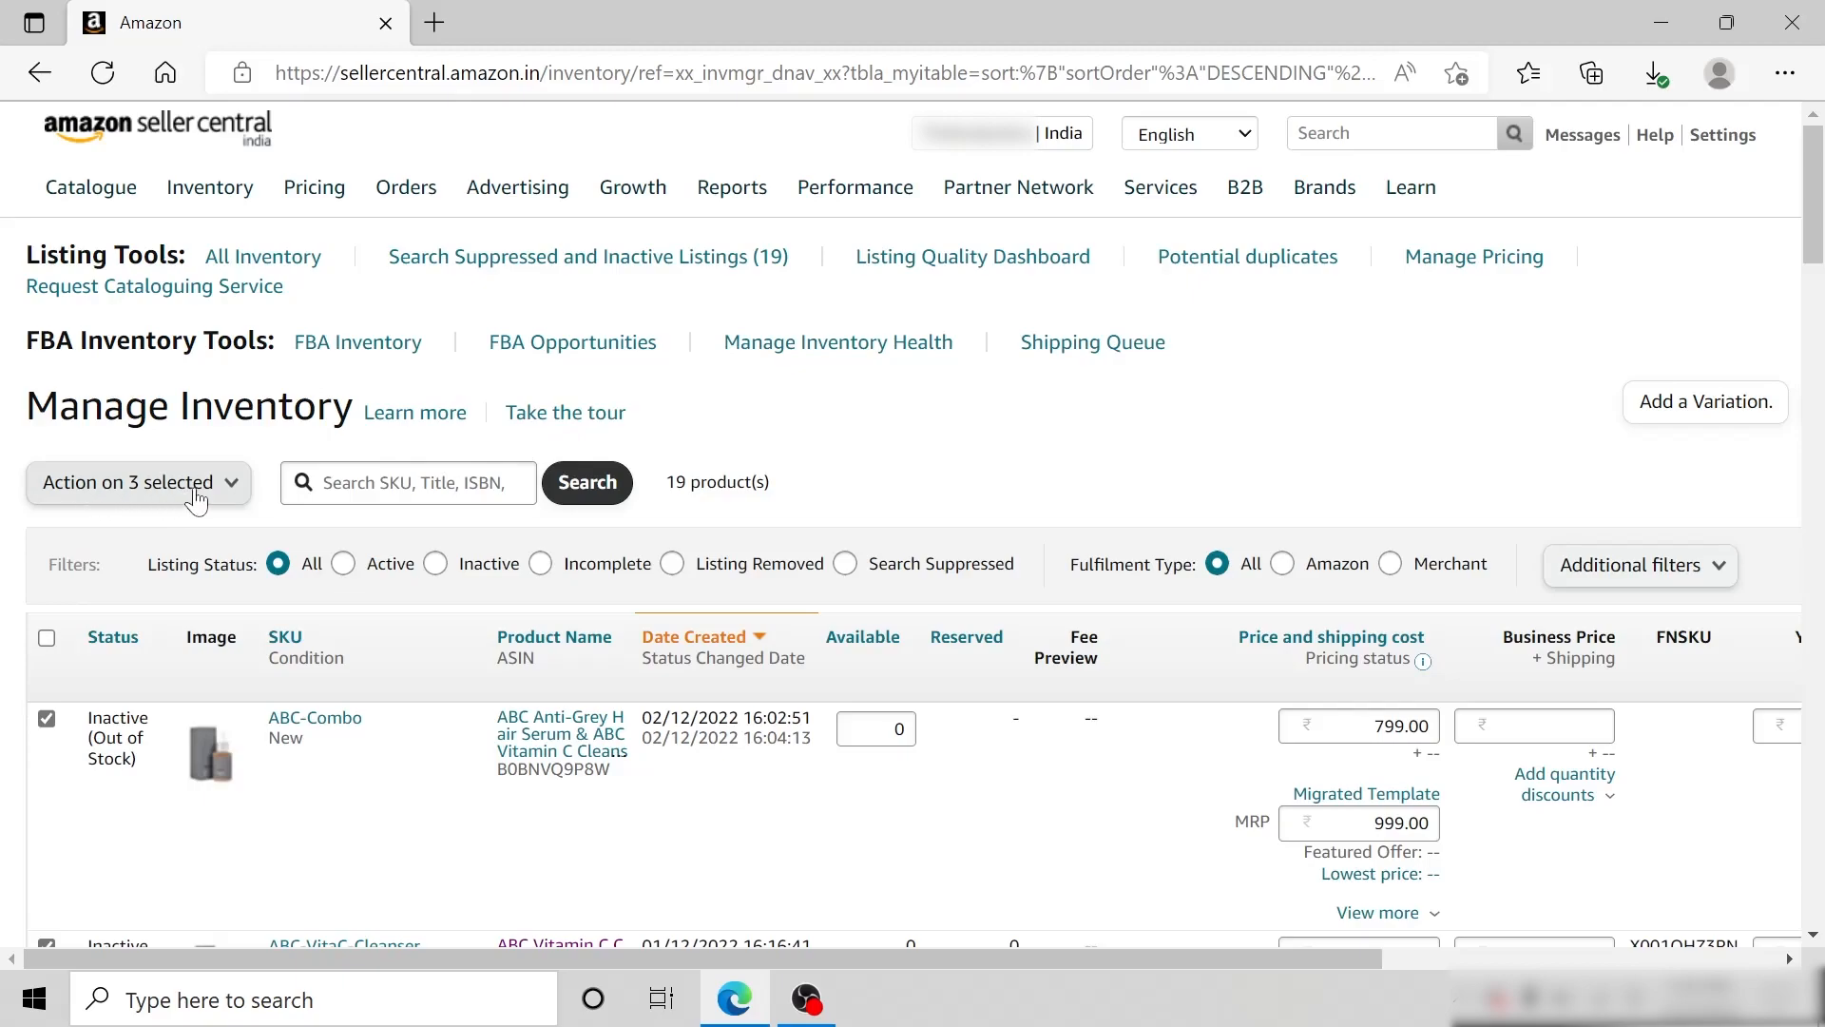
Change the three selected listings to Fulfilled by Amazon, choosing to convert them and send the inventory
{"action": "left_click", "coordinate": [235, 496]}
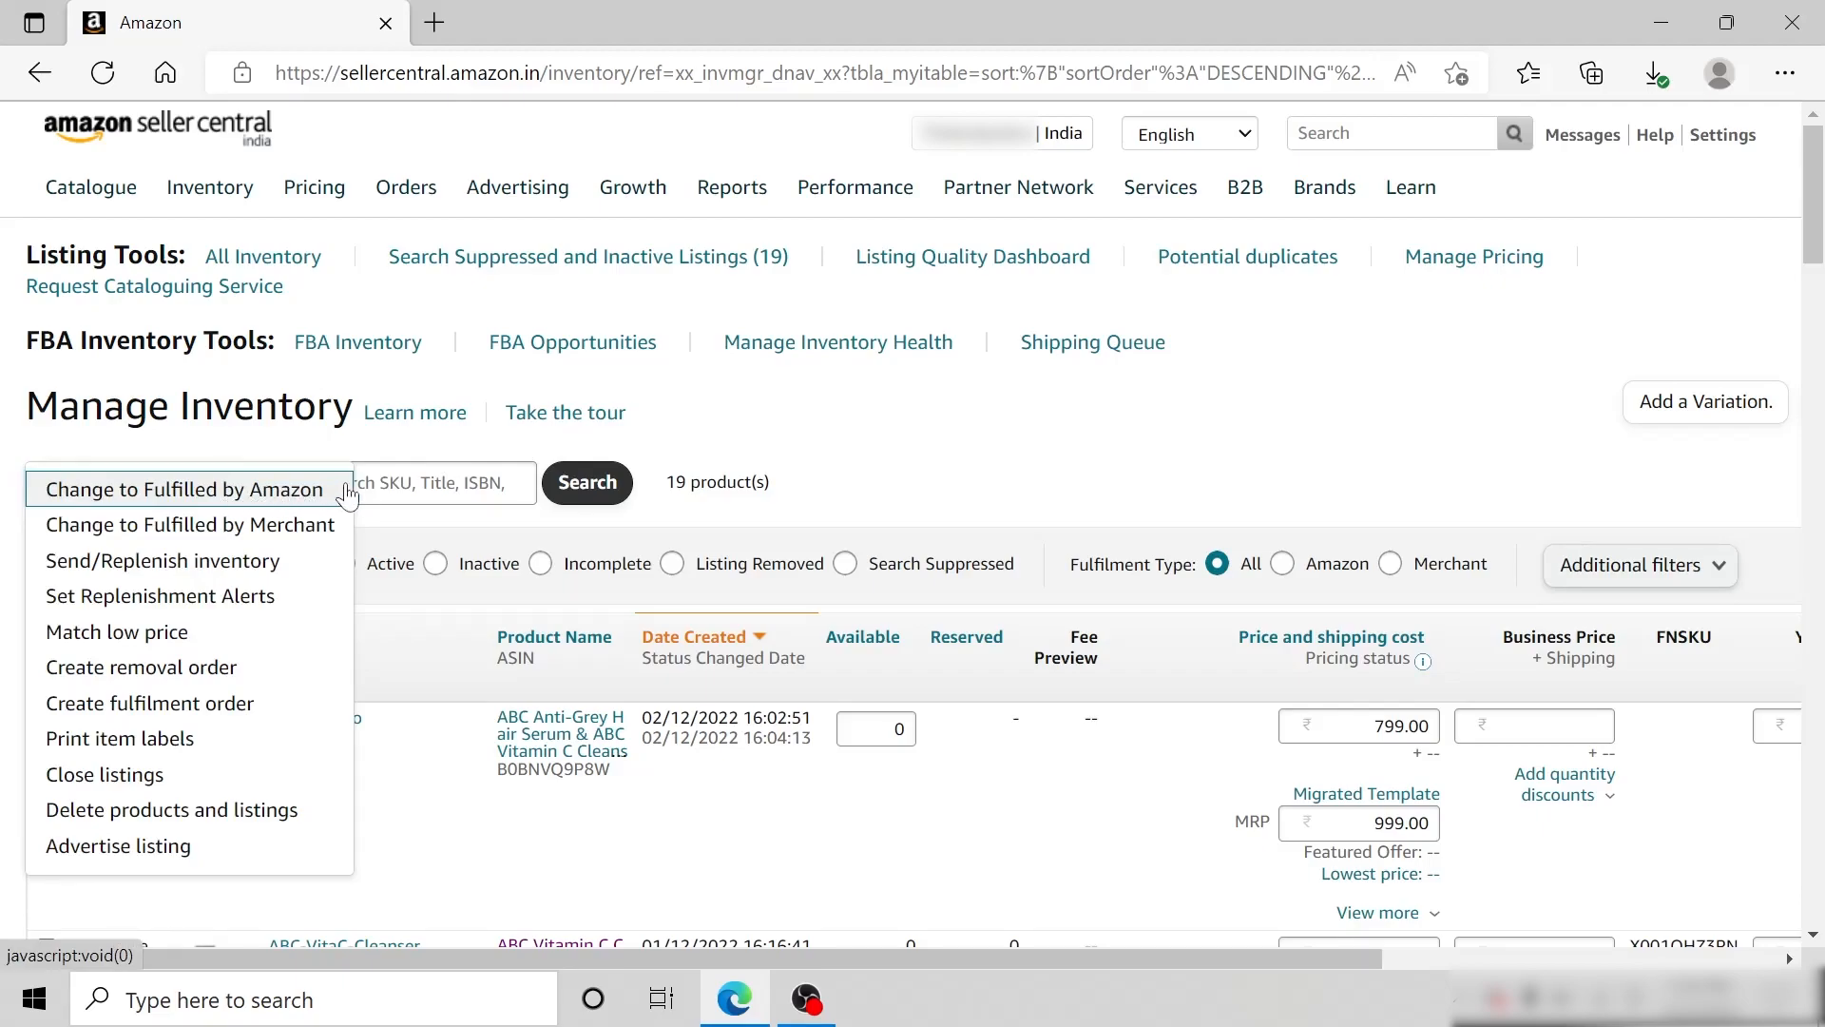
{"action": "left_click", "coordinate": [348, 494]}
{"action": "left_click", "coordinate": [221, 556]}
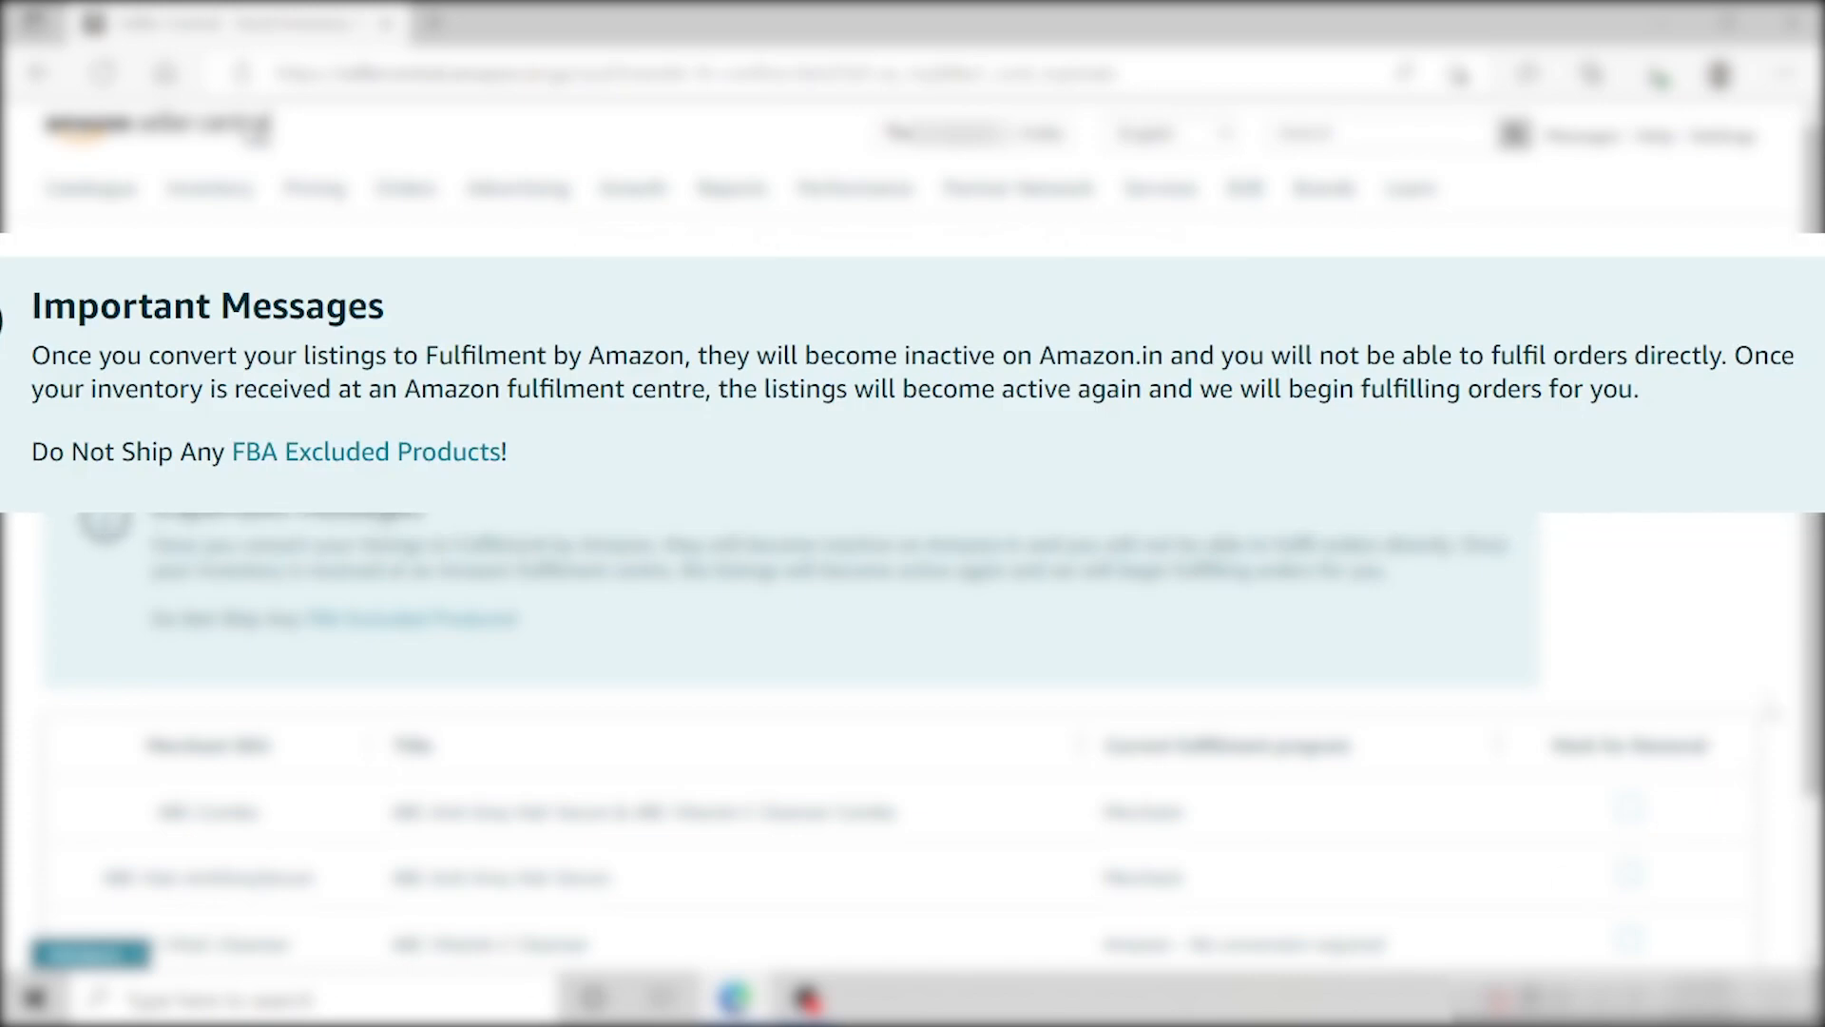
{"action": "scroll", "coordinate": [913, 539], "scroll_direction": "down", "scroll_amount": 1}
{"action": "scroll", "coordinate": [913, 539], "scroll_direction": "down", "scroll_amount": 1}
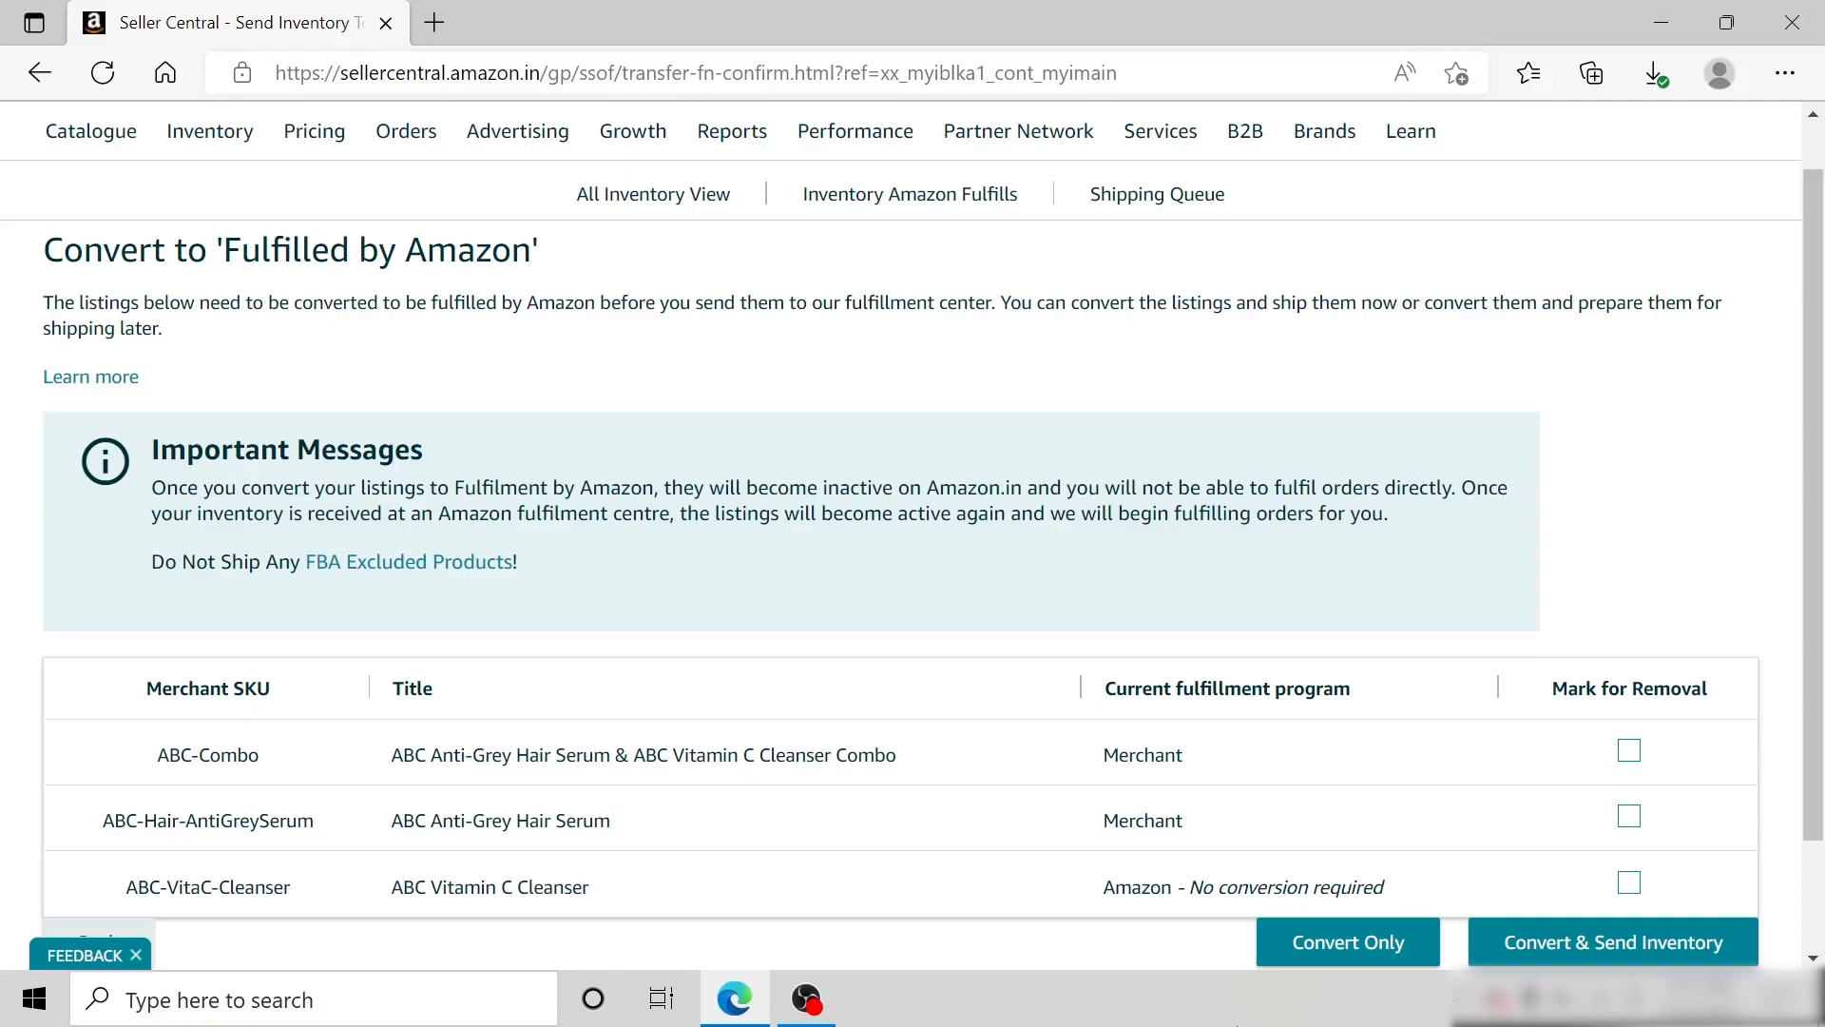
{"action": "scroll", "coordinate": [912, 542], "scroll_direction": "down", "scroll_amount": 1}
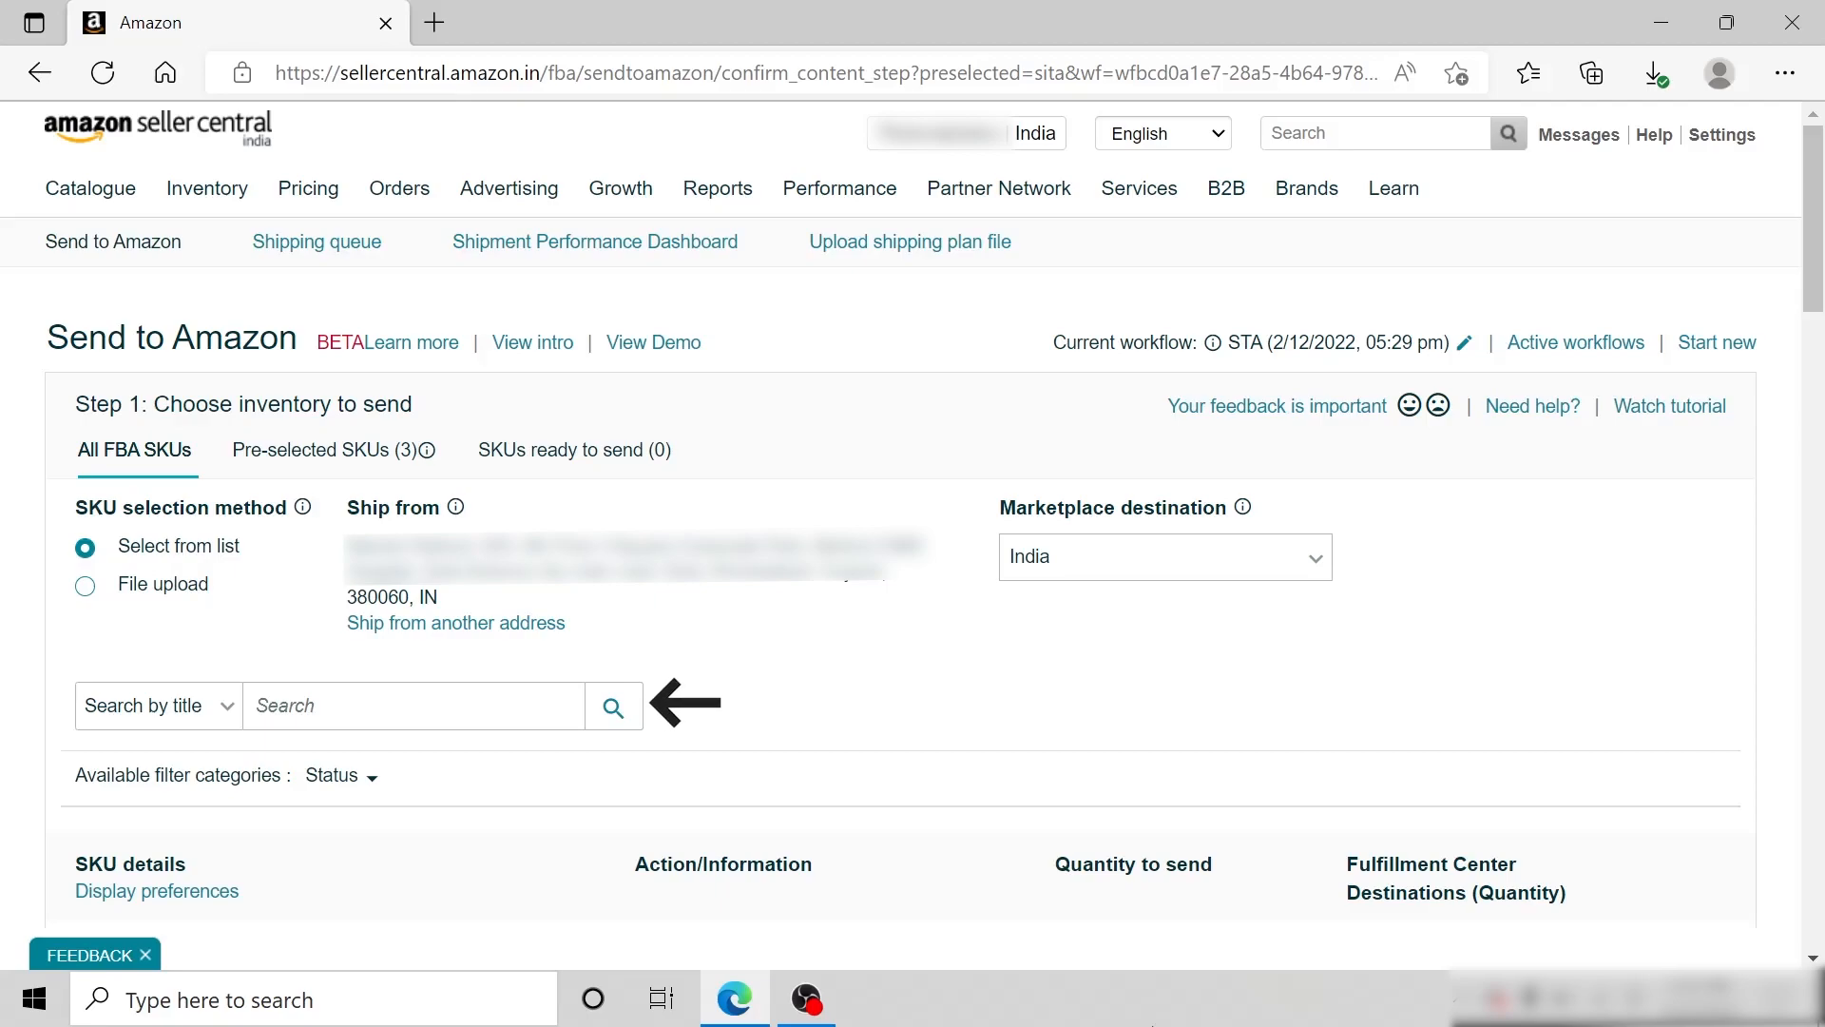
Among the pre-selected SKUs, assign 10 units of ABC-Combo to fulfilment centre AMD2
{"action": "left_click_drag", "start_coordinate": [1823, 259], "coordinate": [1823, 298]}
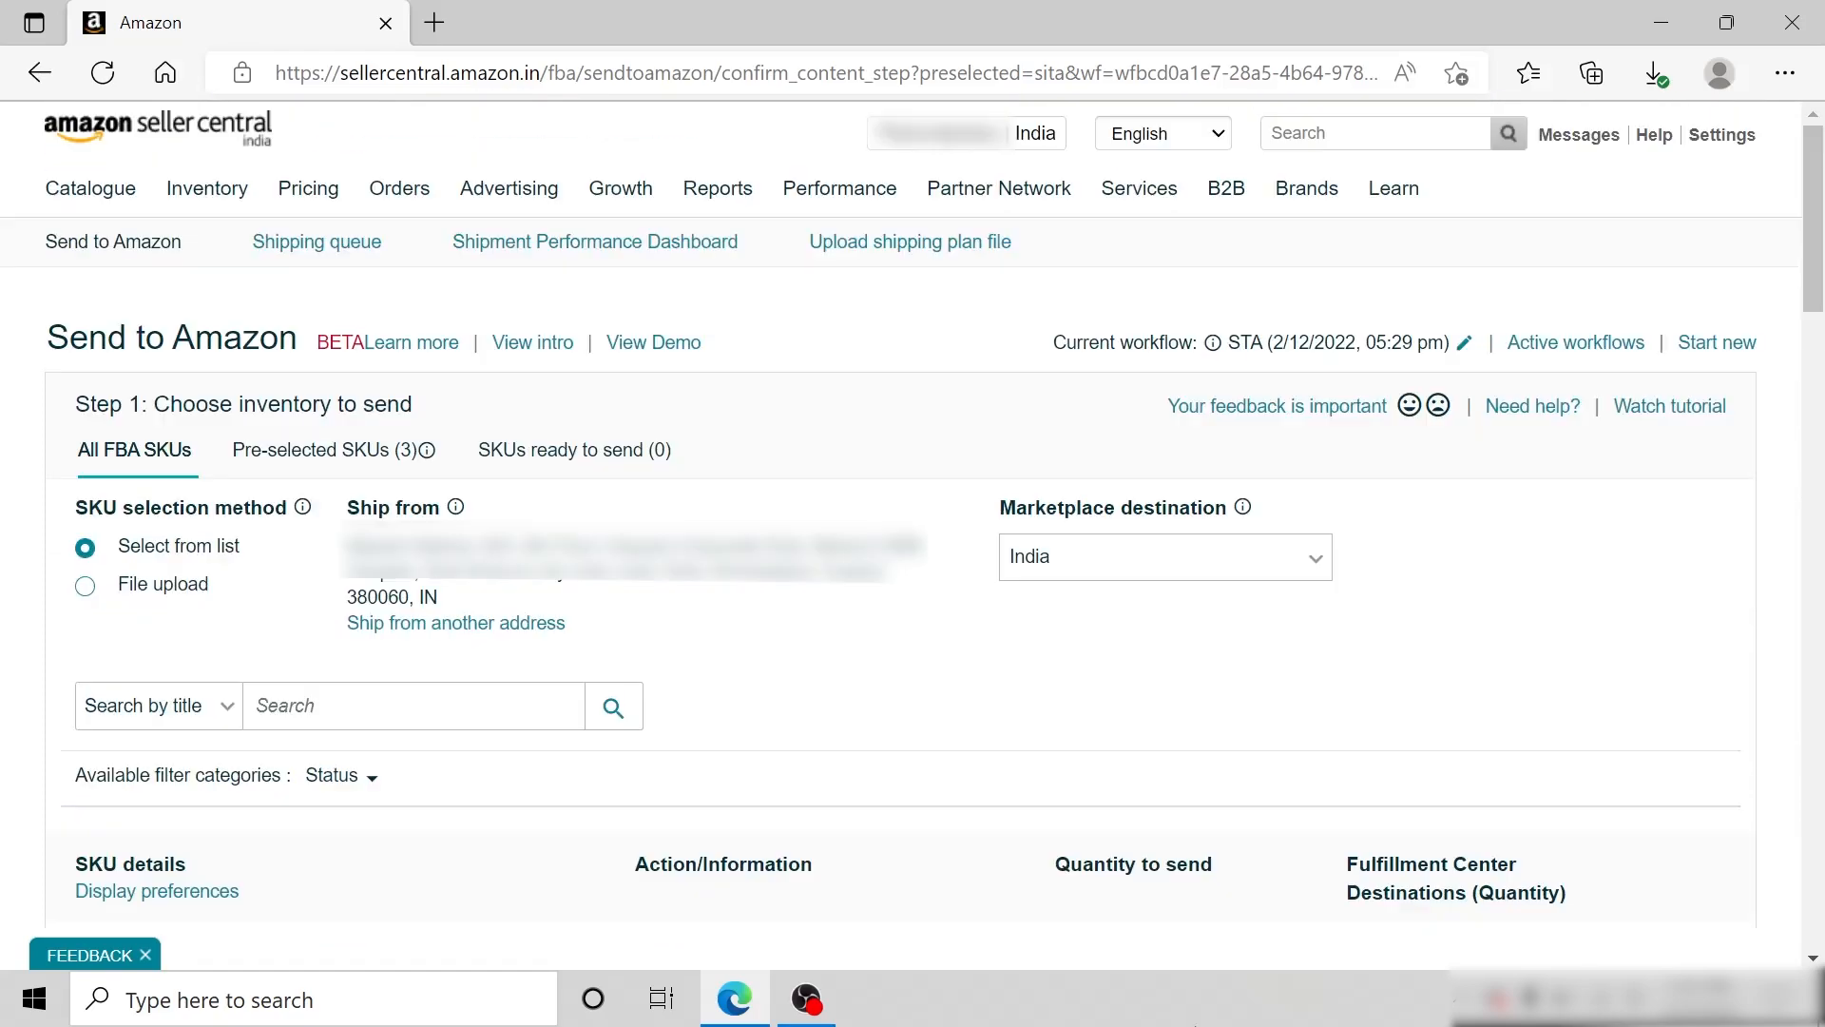
{"action": "left_click", "coordinate": [362, 450]}
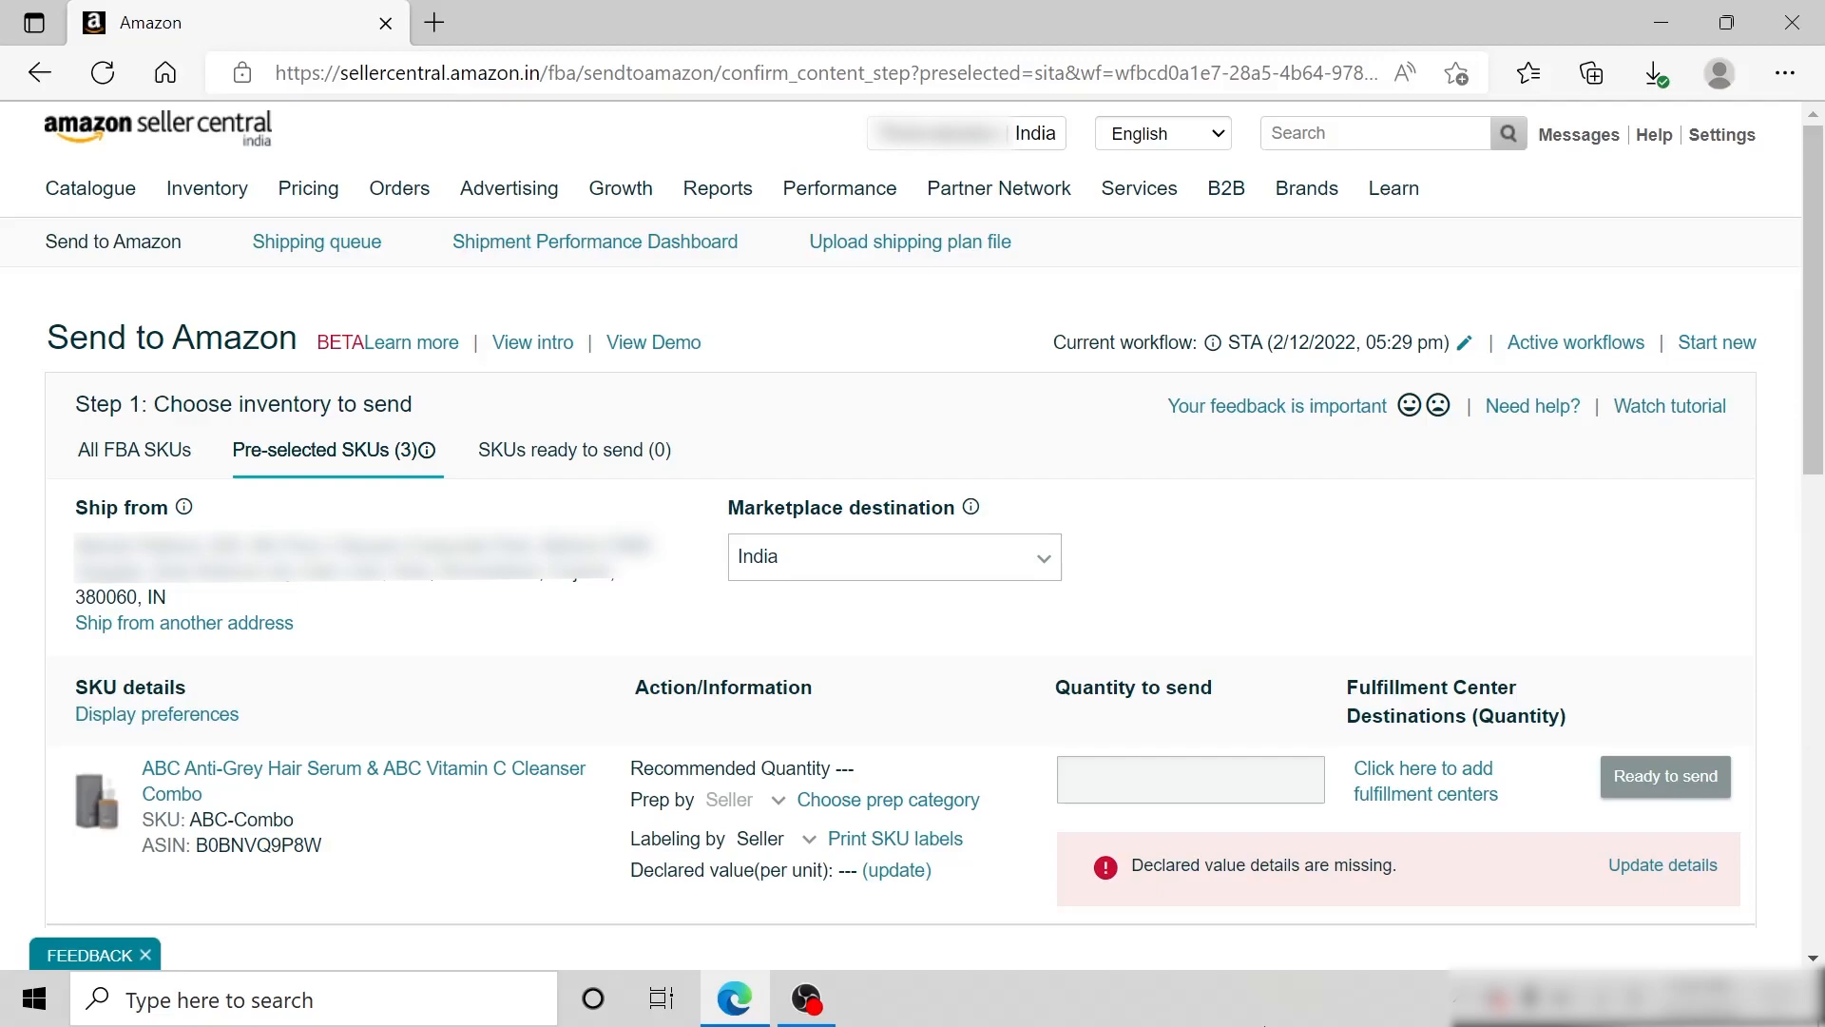
{"action": "left_click", "coordinate": [1394, 793]}
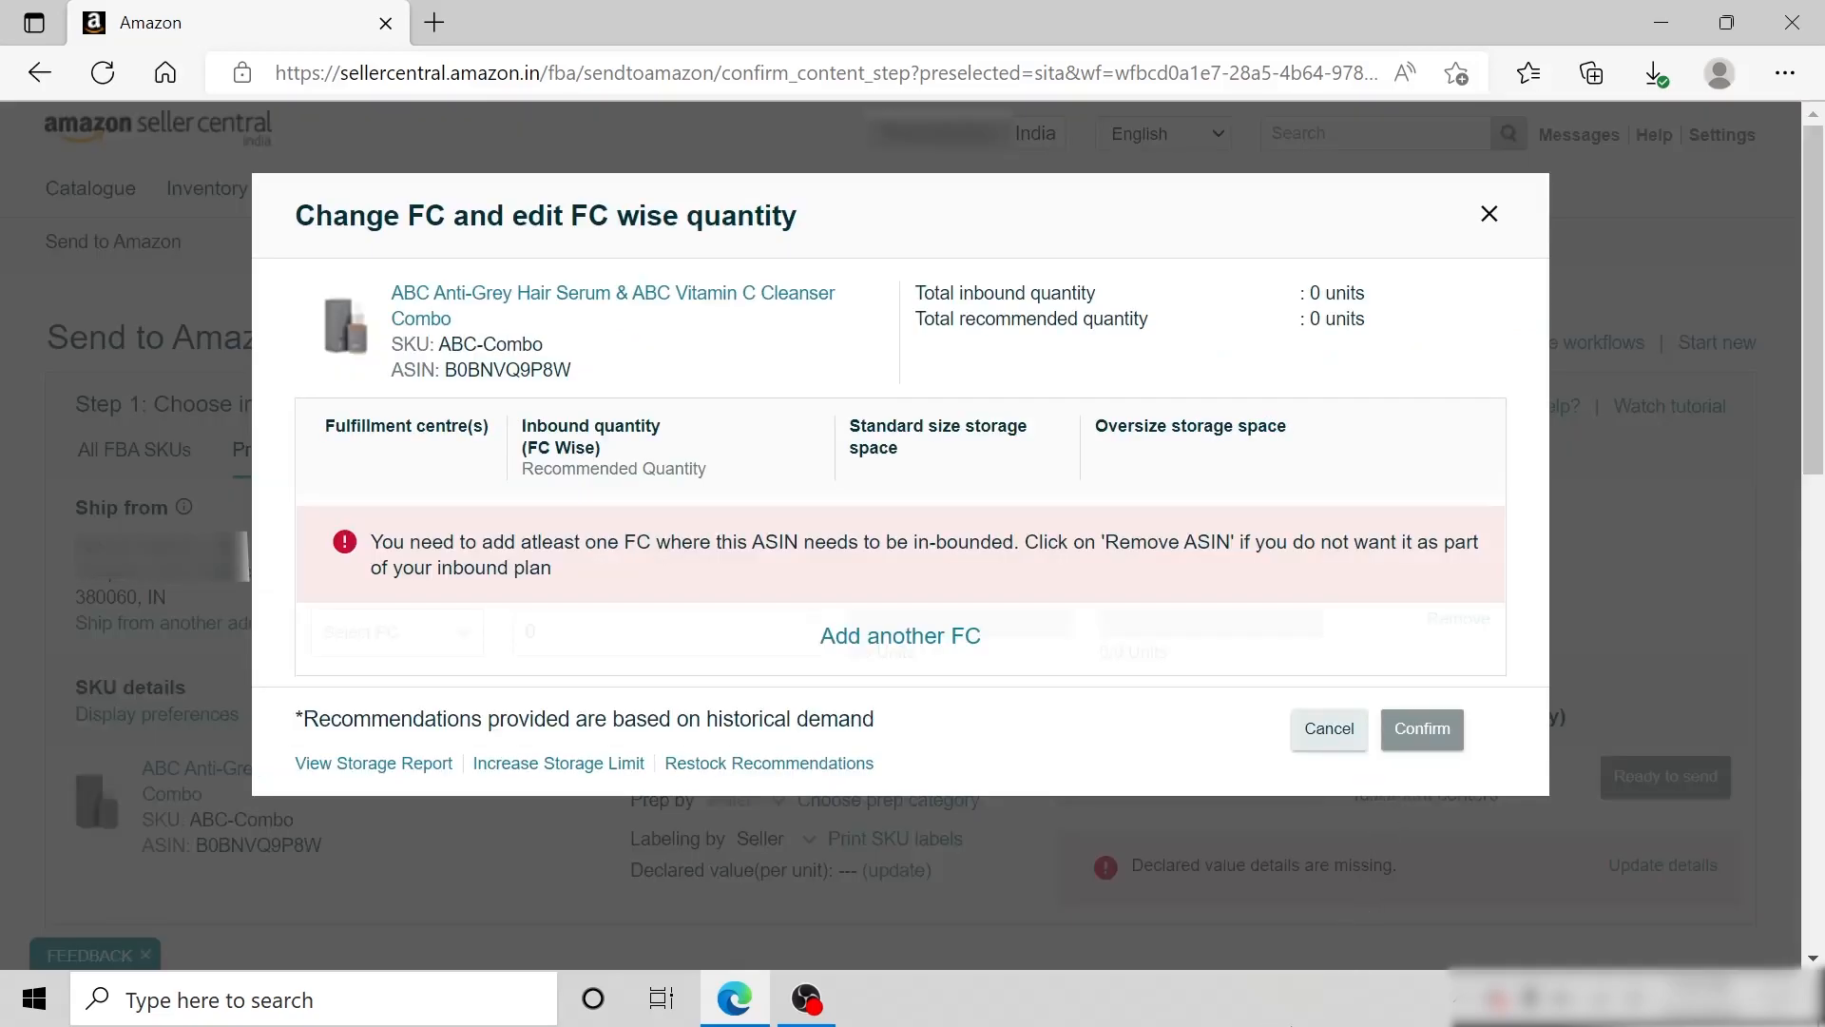
{"action": "left_click", "coordinate": [941, 651]}
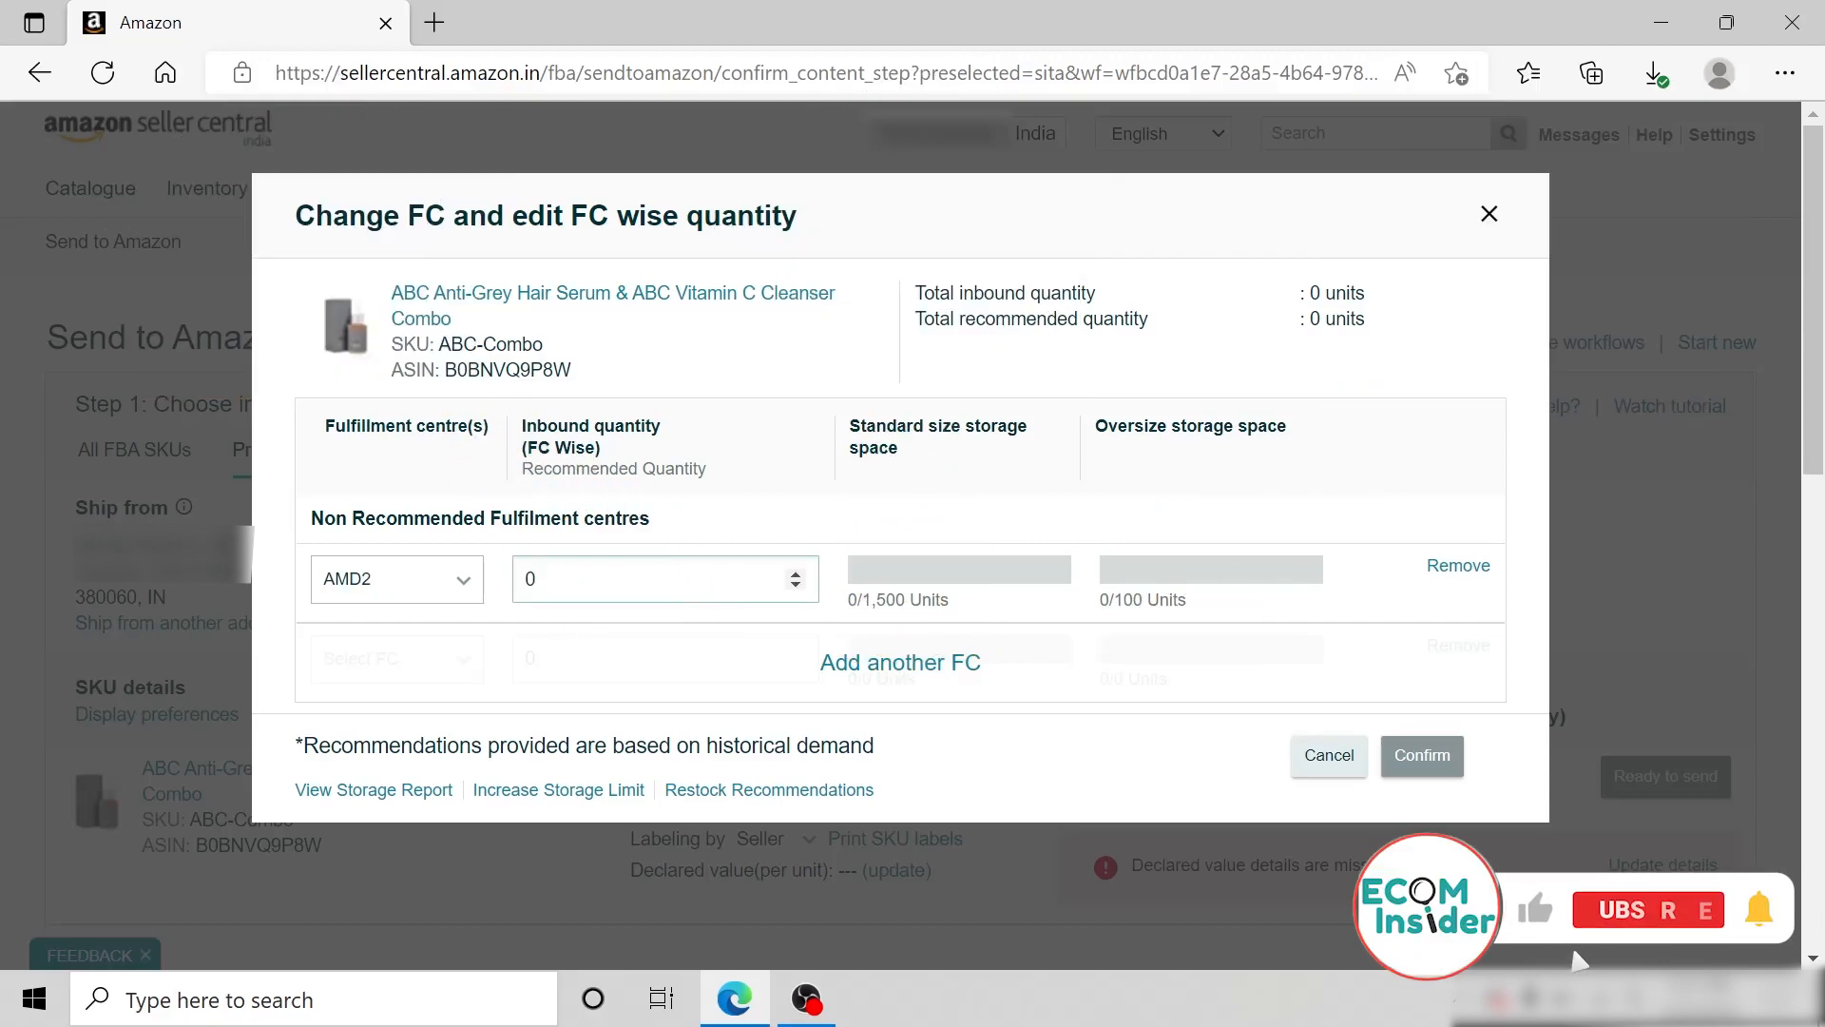
{"action": "key", "text": "ctrl+a"}
{"action": "type", "text": "10"}
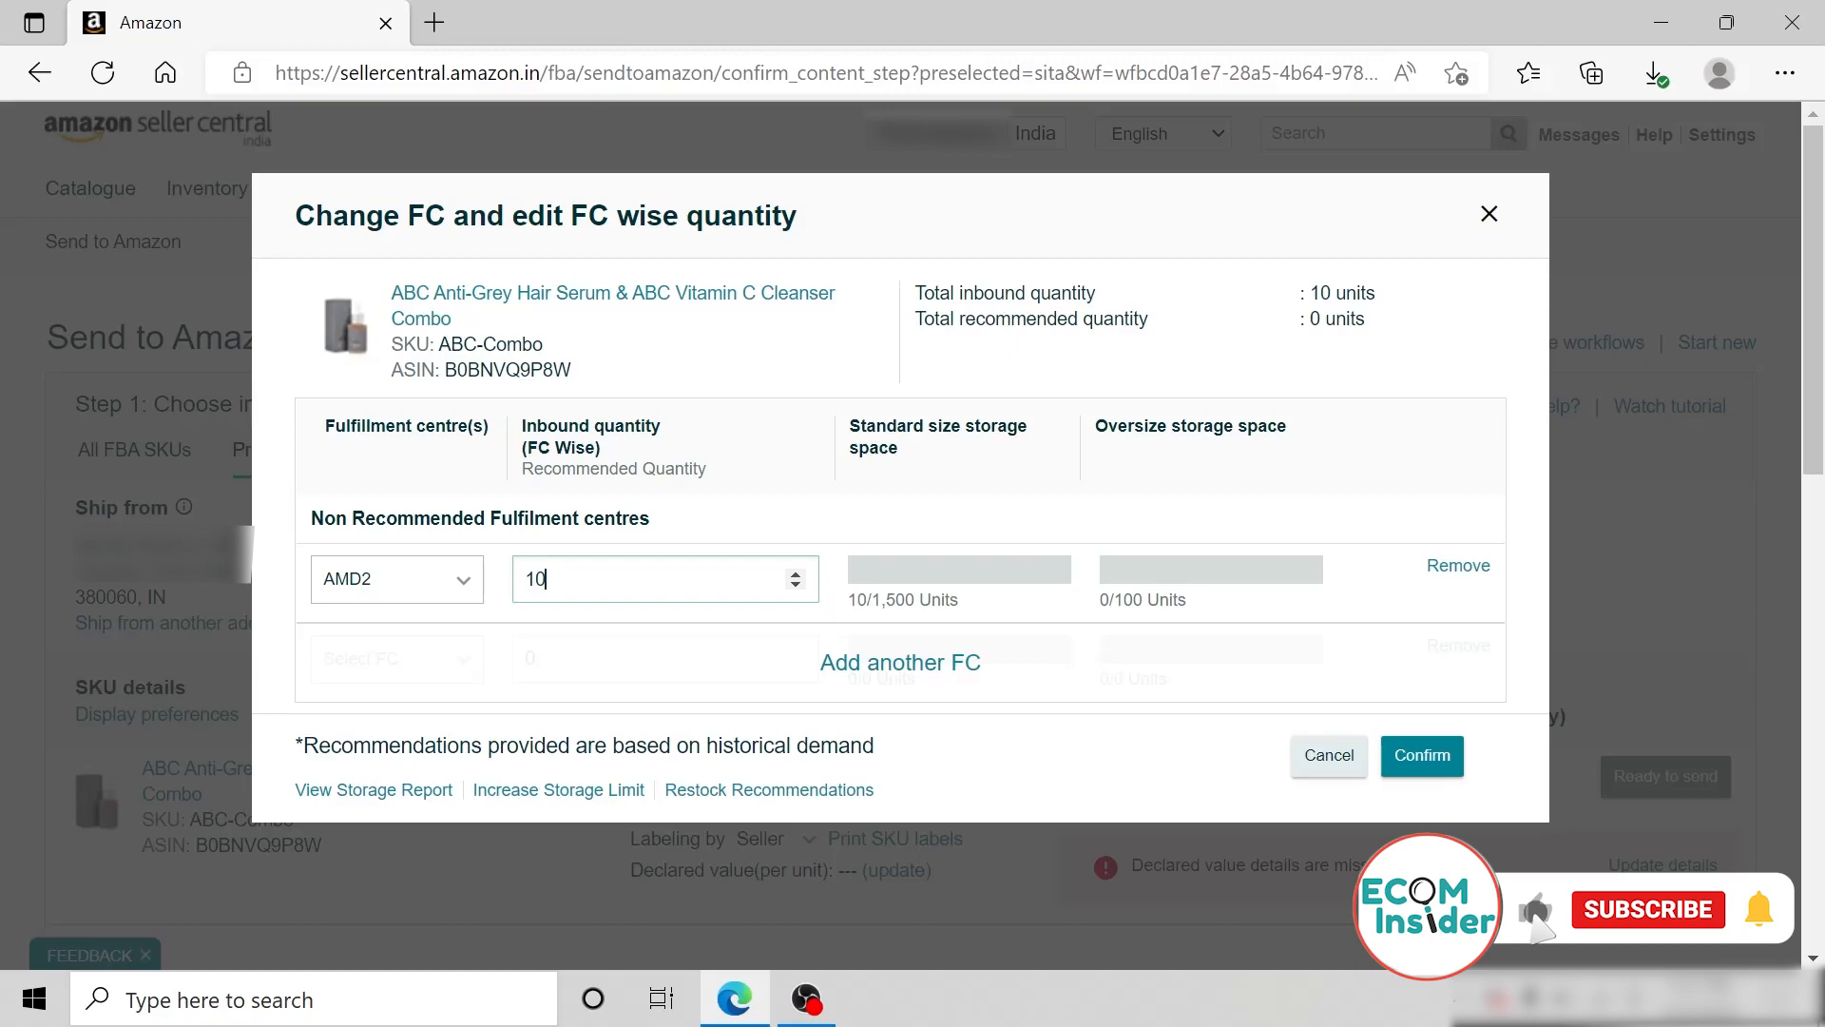
{"action": "left_click", "coordinate": [1427, 766]}
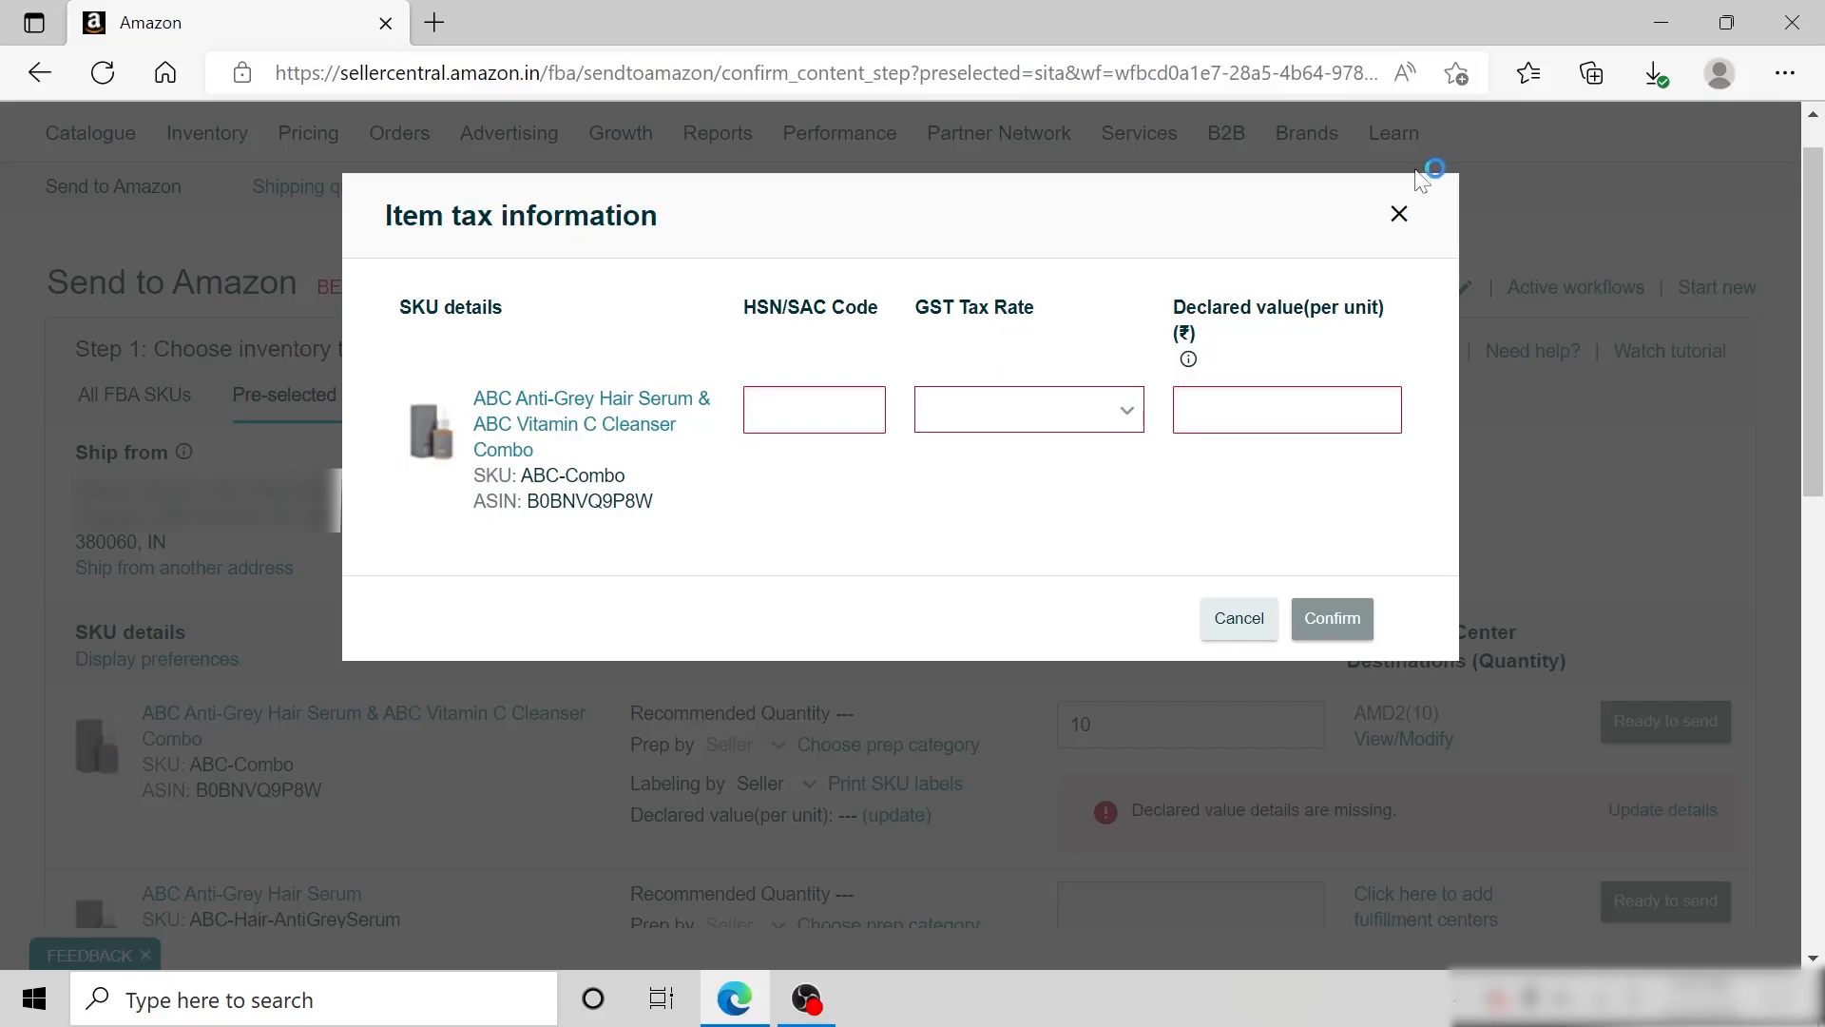
Close the tax information and copy the HSN code from the ABC-Combo listing's offer details, reached through Manage Inventory in a new tab
{"action": "left_click", "coordinate": [1398, 214]}
{"action": "mouse_move", "coordinate": [206, 133]}
{"action": "right_click", "coordinate": [199, 187]}
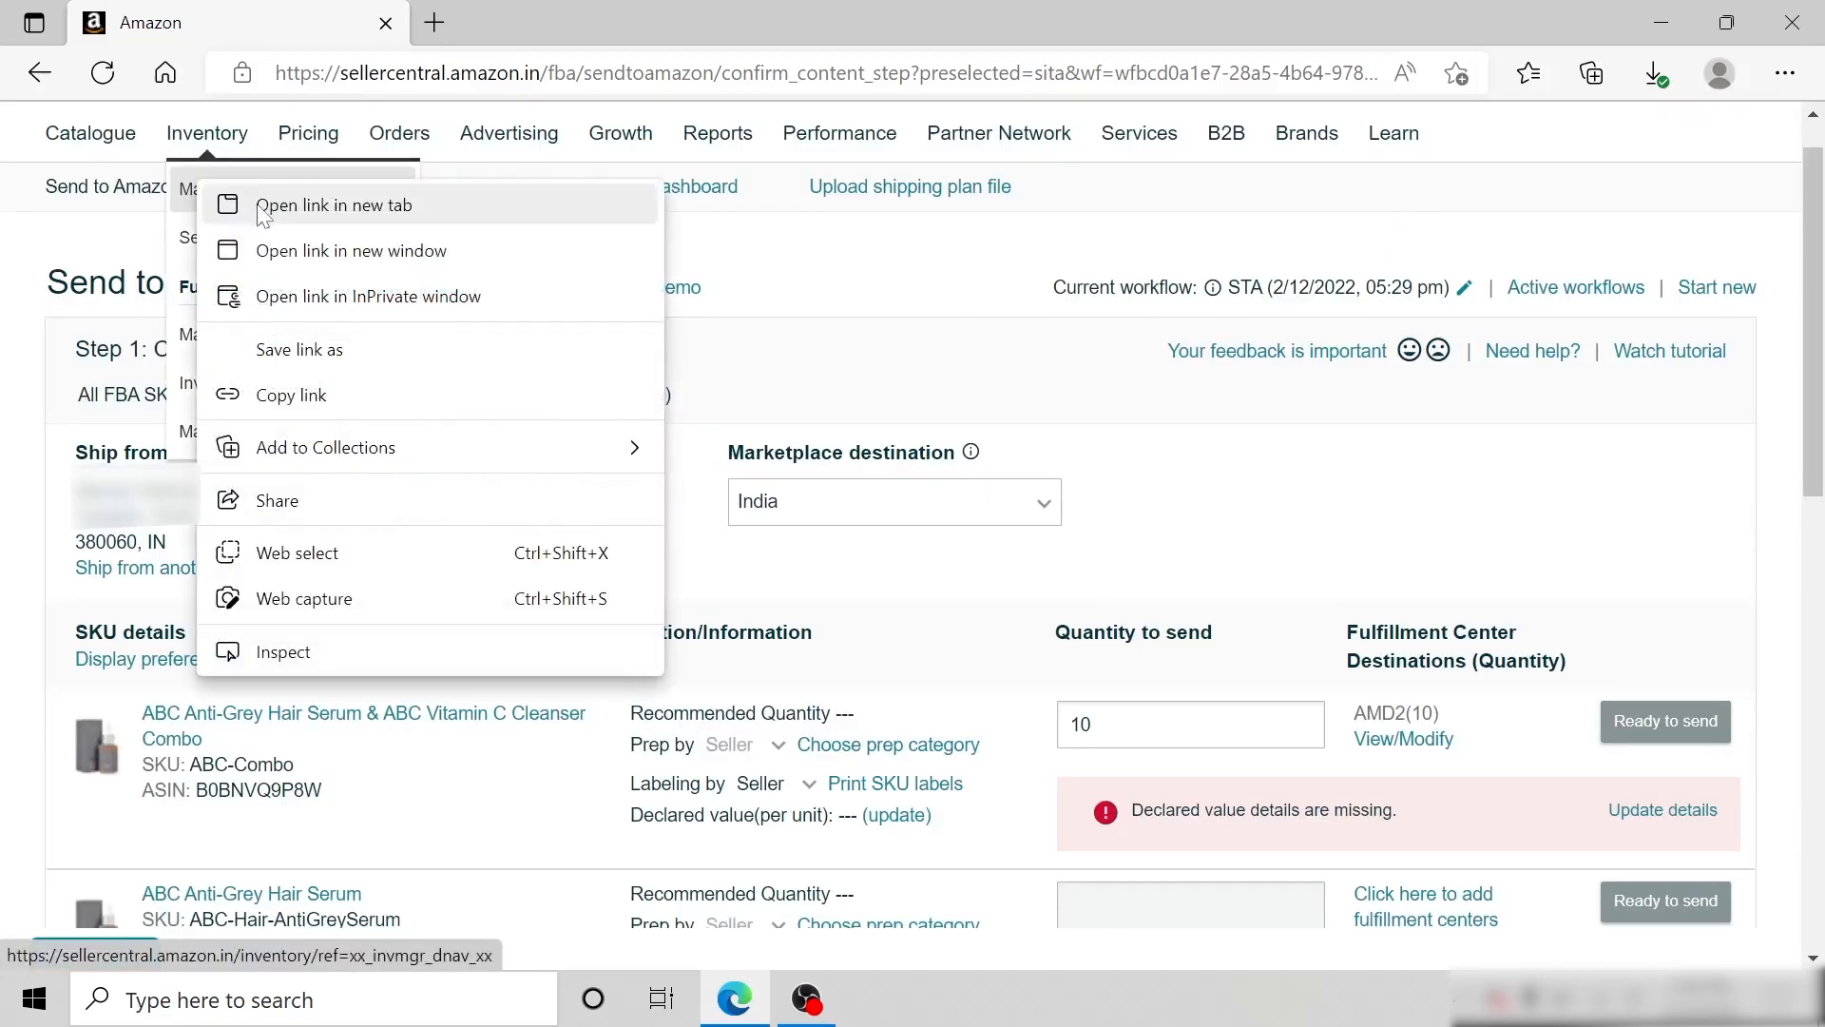
{"action": "left_click", "coordinate": [314, 205]}
{"action": "scroll", "coordinate": [1666, 795], "scroll_direction": "right", "scroll_amount": 3}
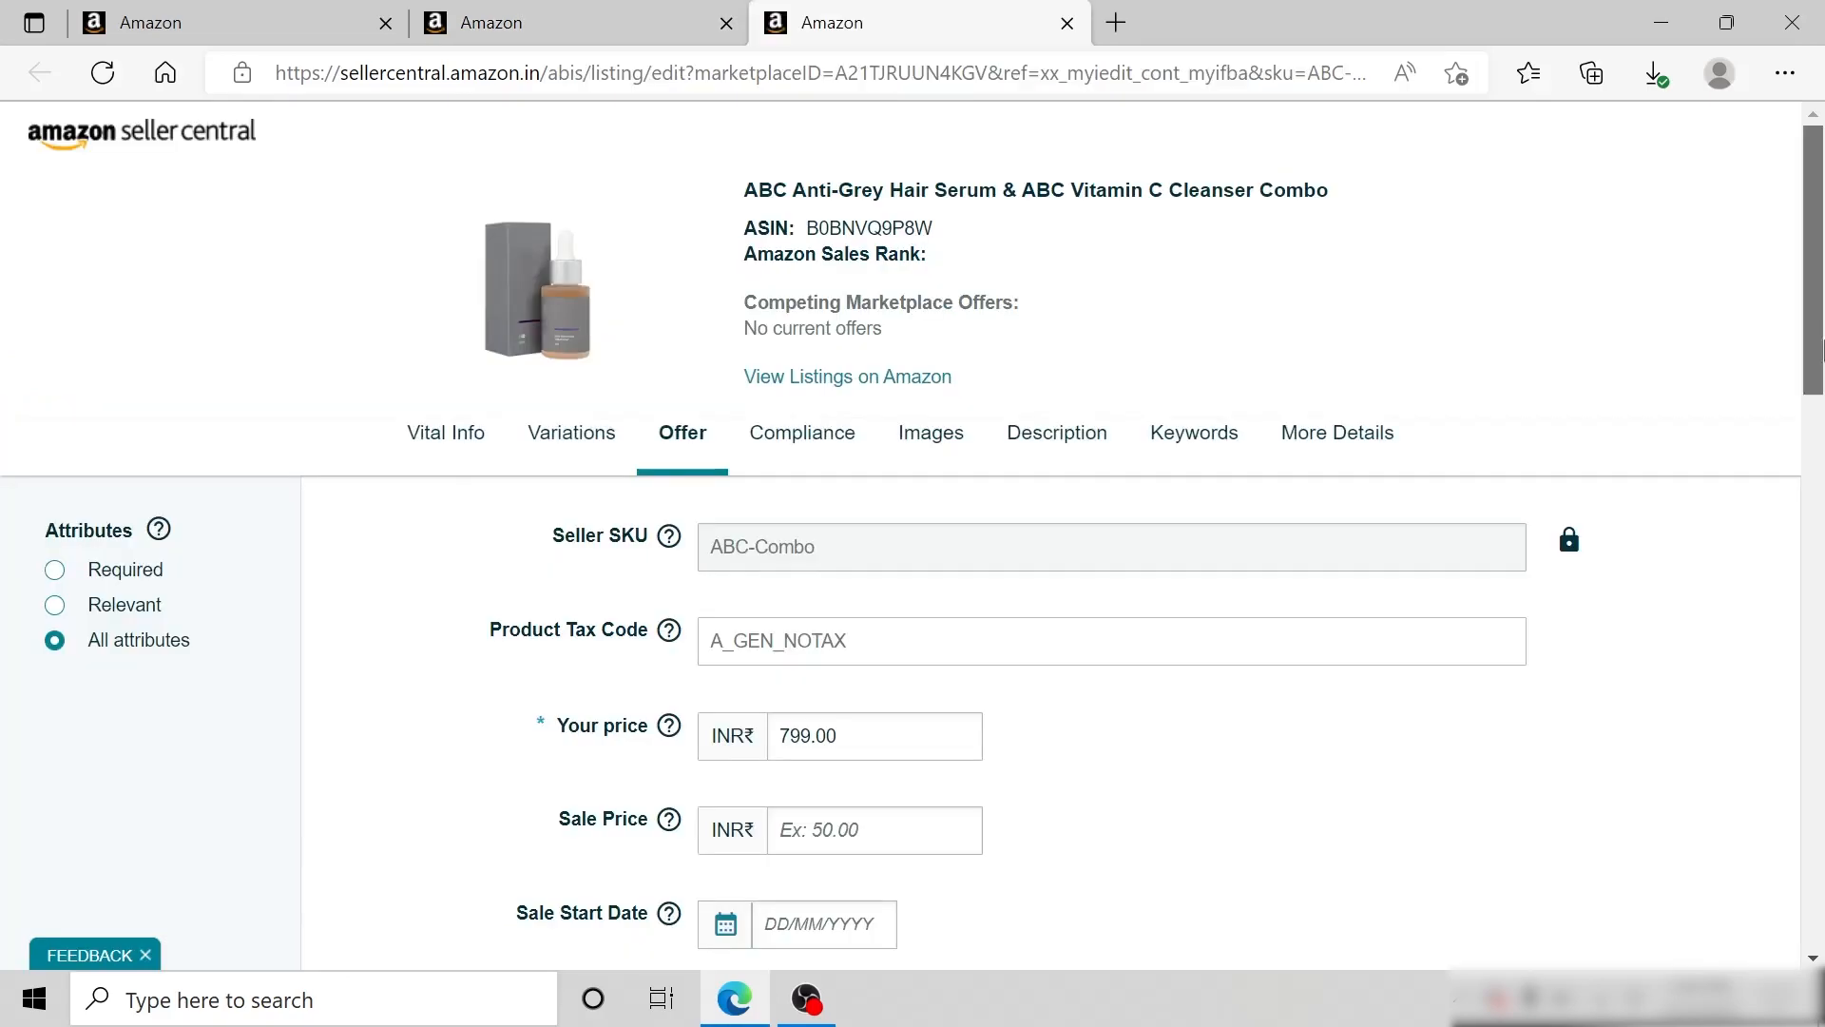
{"action": "scroll", "coordinate": [1045, 570], "scroll_direction": "down", "scroll_amount": 10}
{"action": "double_click", "coordinate": [731, 278]}
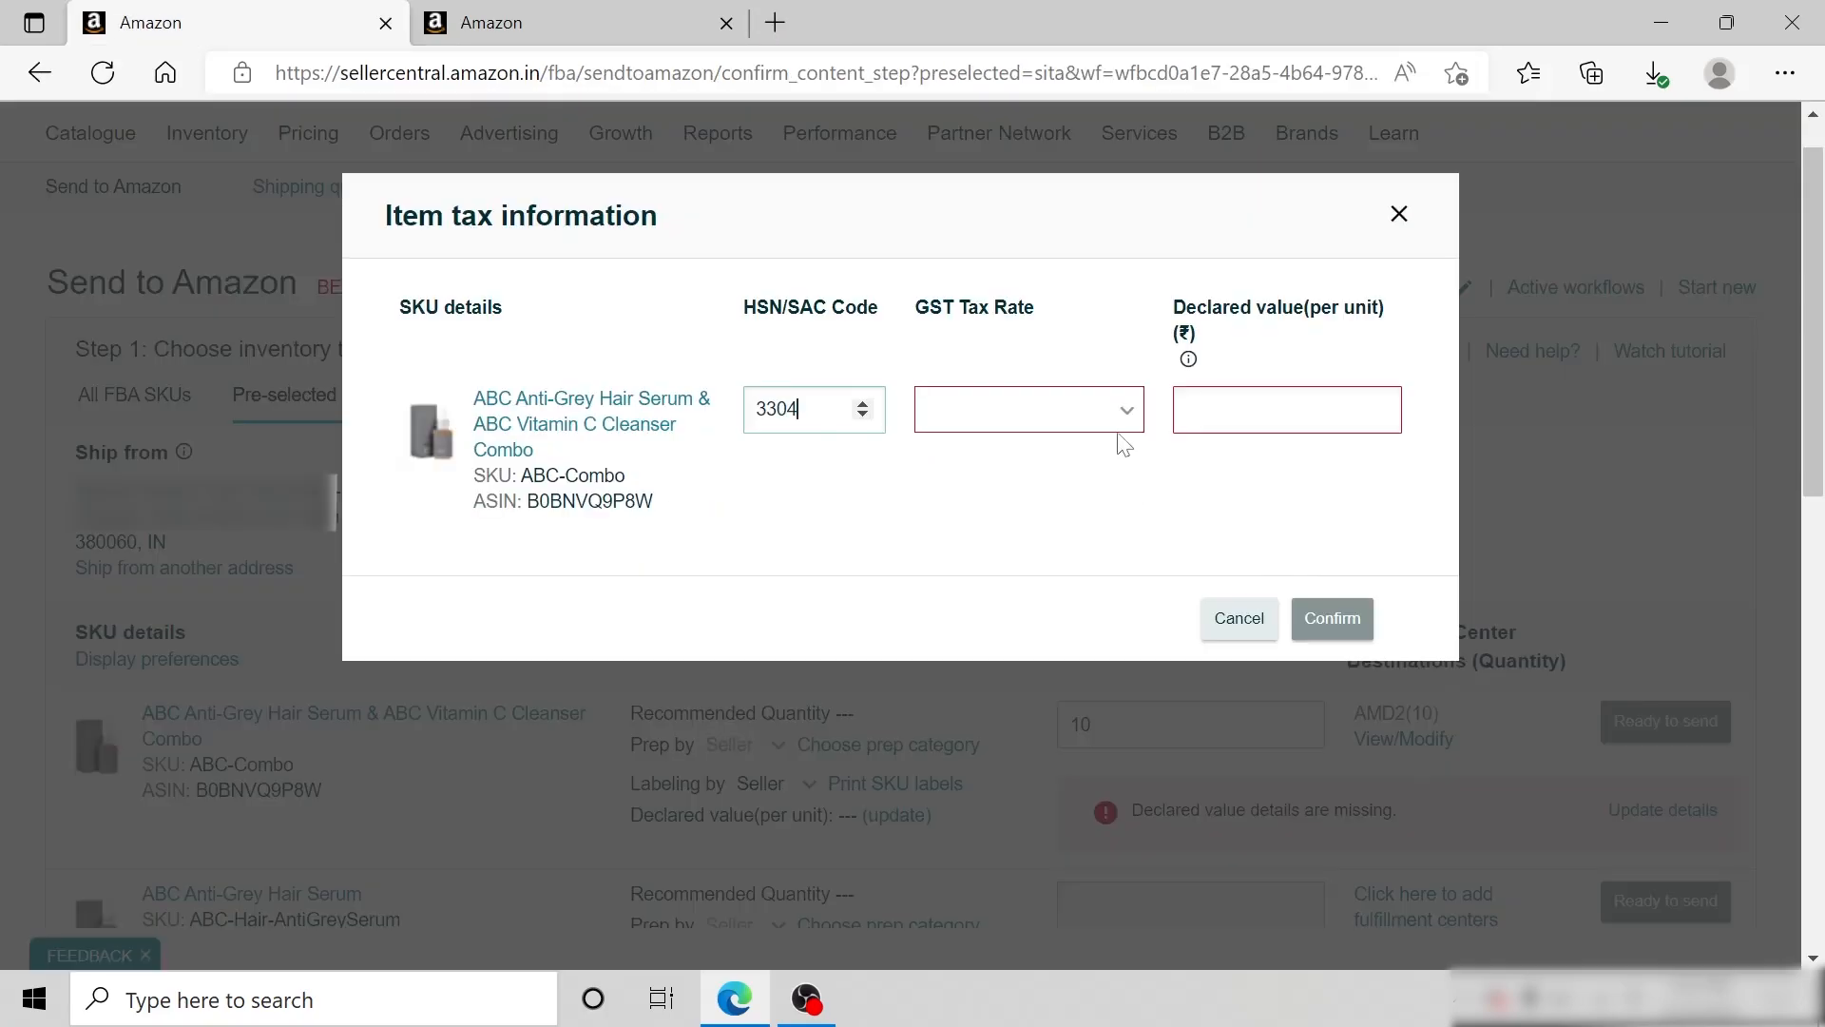
Complete ABC-Combo's tax information with HSN code 3304, GST rate 18% and declared value ₹499, and mark it ready to send
{"action": "left_click", "coordinate": [1128, 419]}
{"action": "left_click", "coordinate": [1131, 539]}
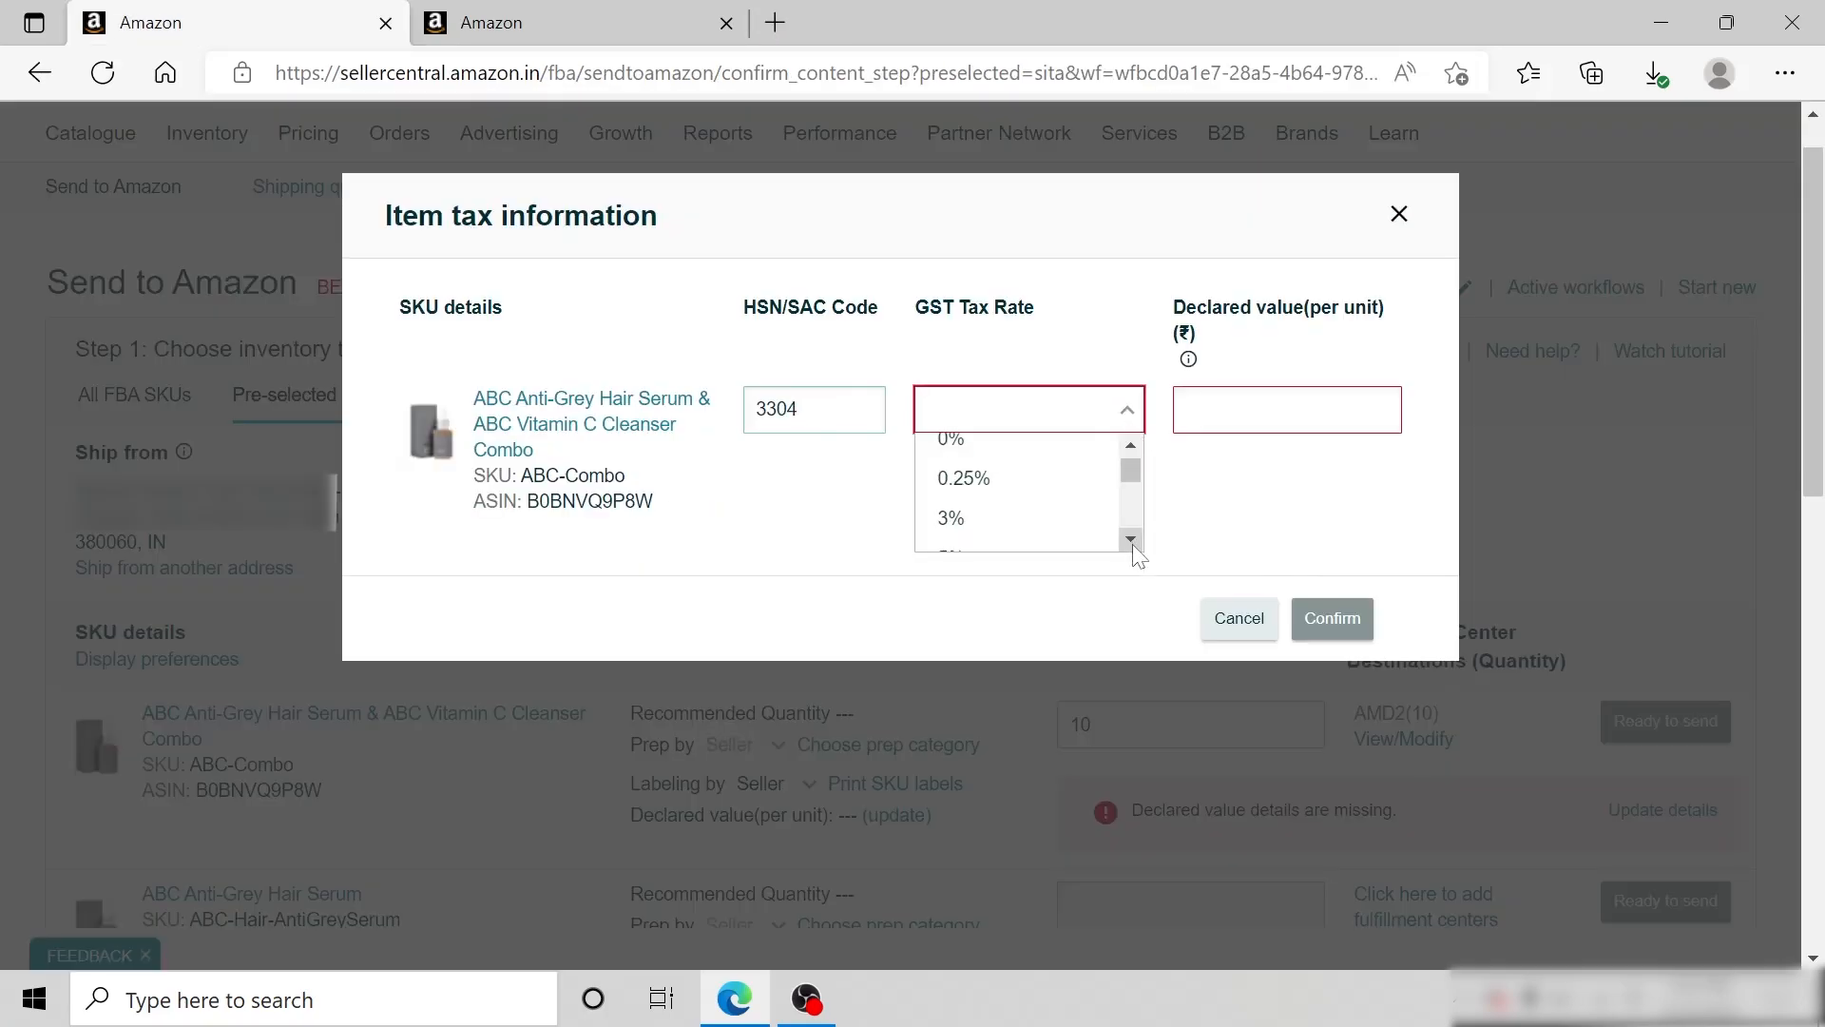
{"action": "left_click", "coordinate": [1131, 539]}
{"action": "left_click", "coordinate": [1130, 539]}
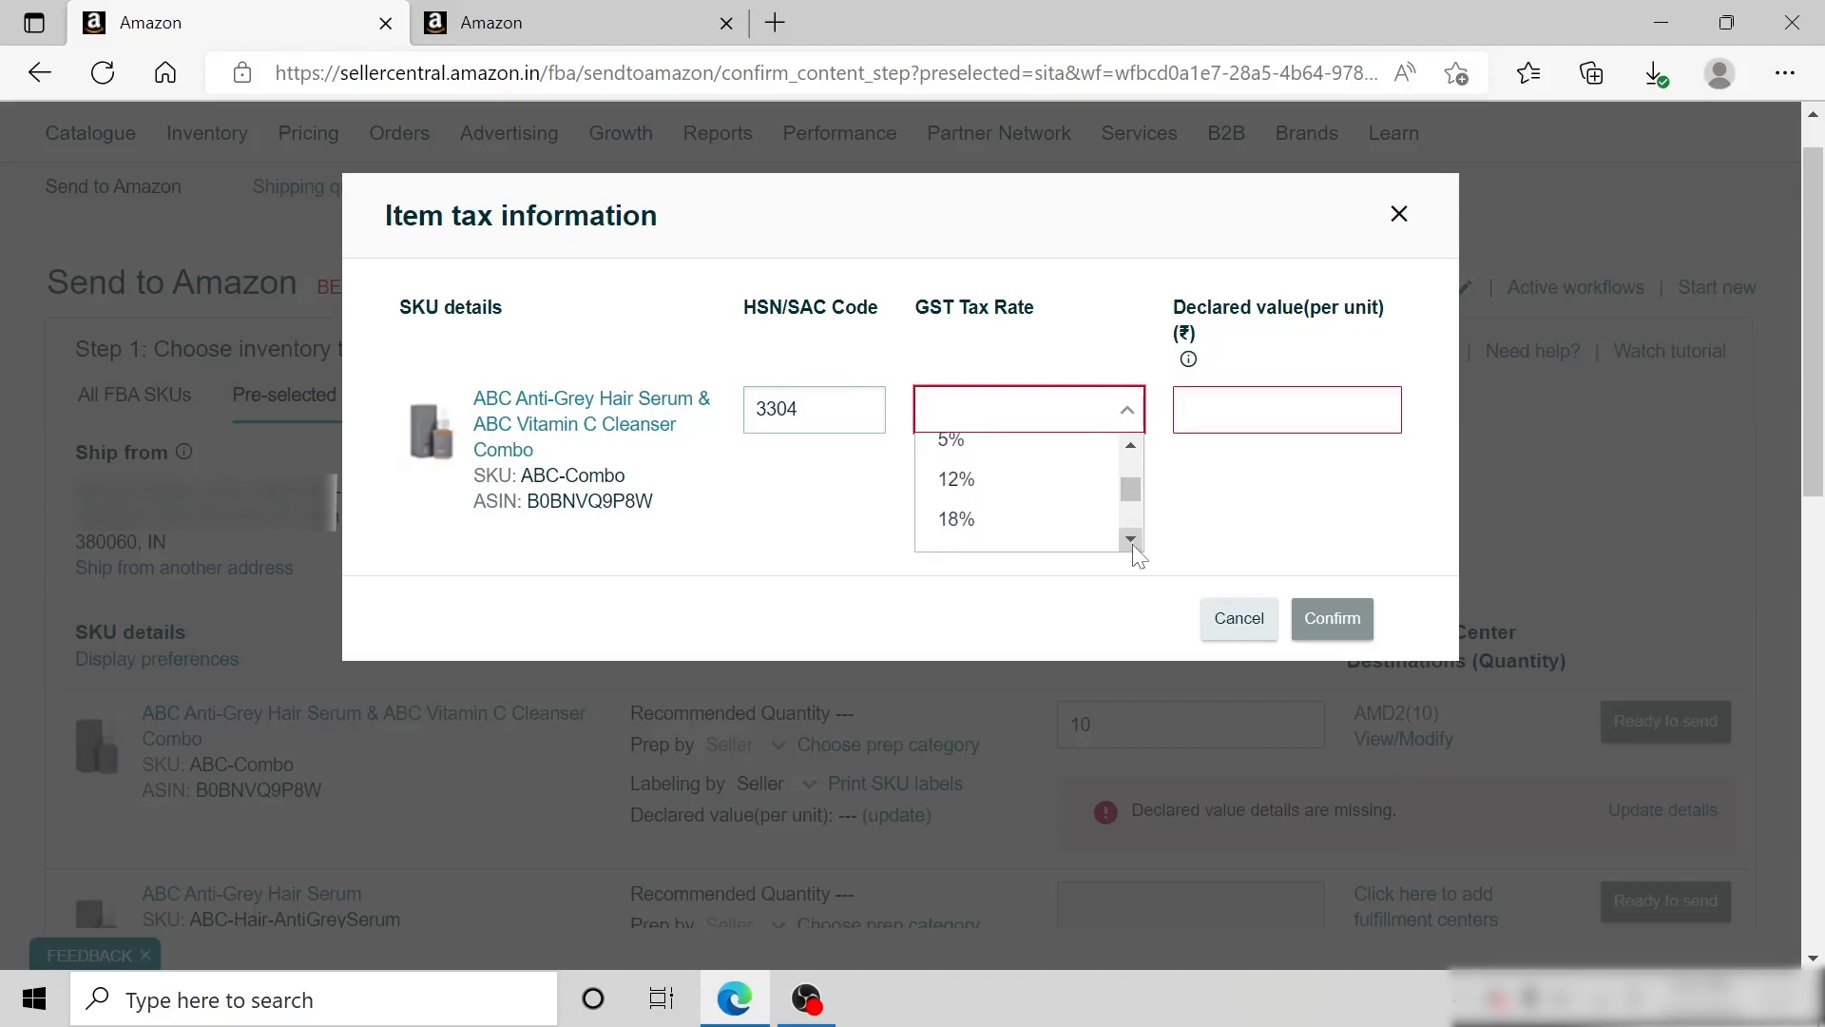
{"action": "left_click", "coordinate": [1067, 525]}
{"action": "left_click", "coordinate": [1350, 410]}
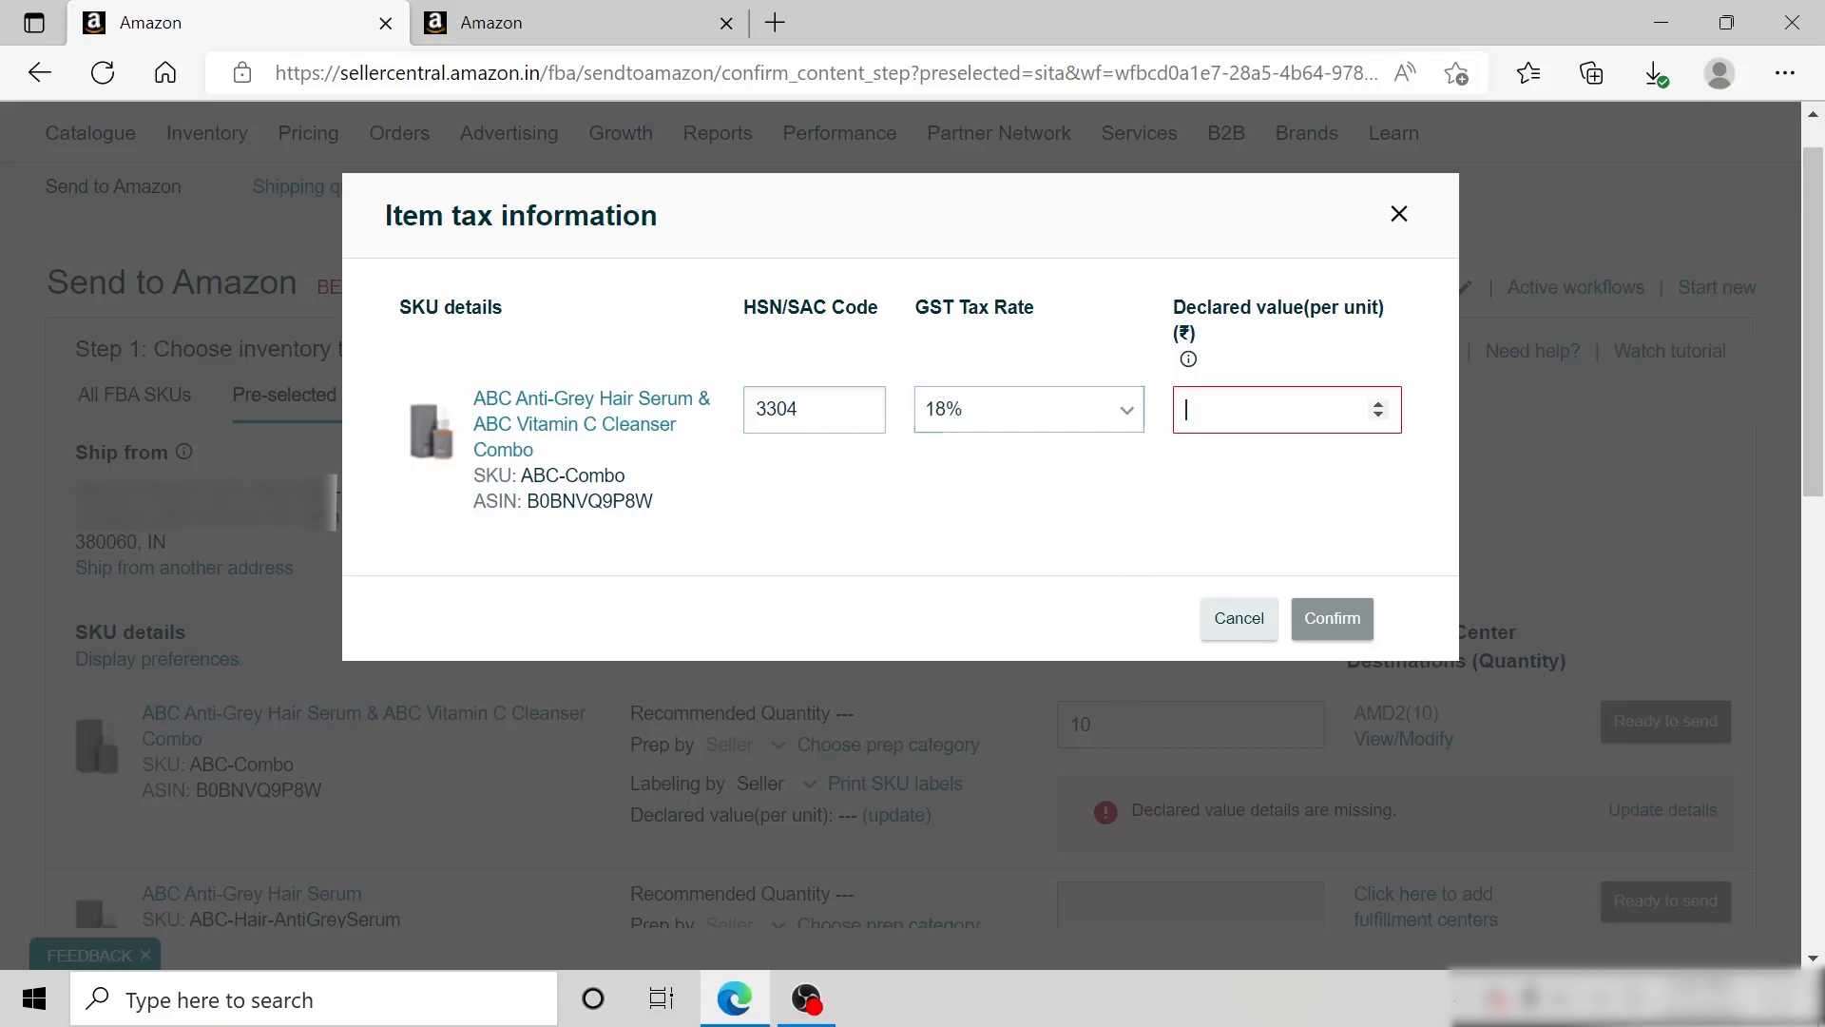
{"action": "type", "text": "499"}
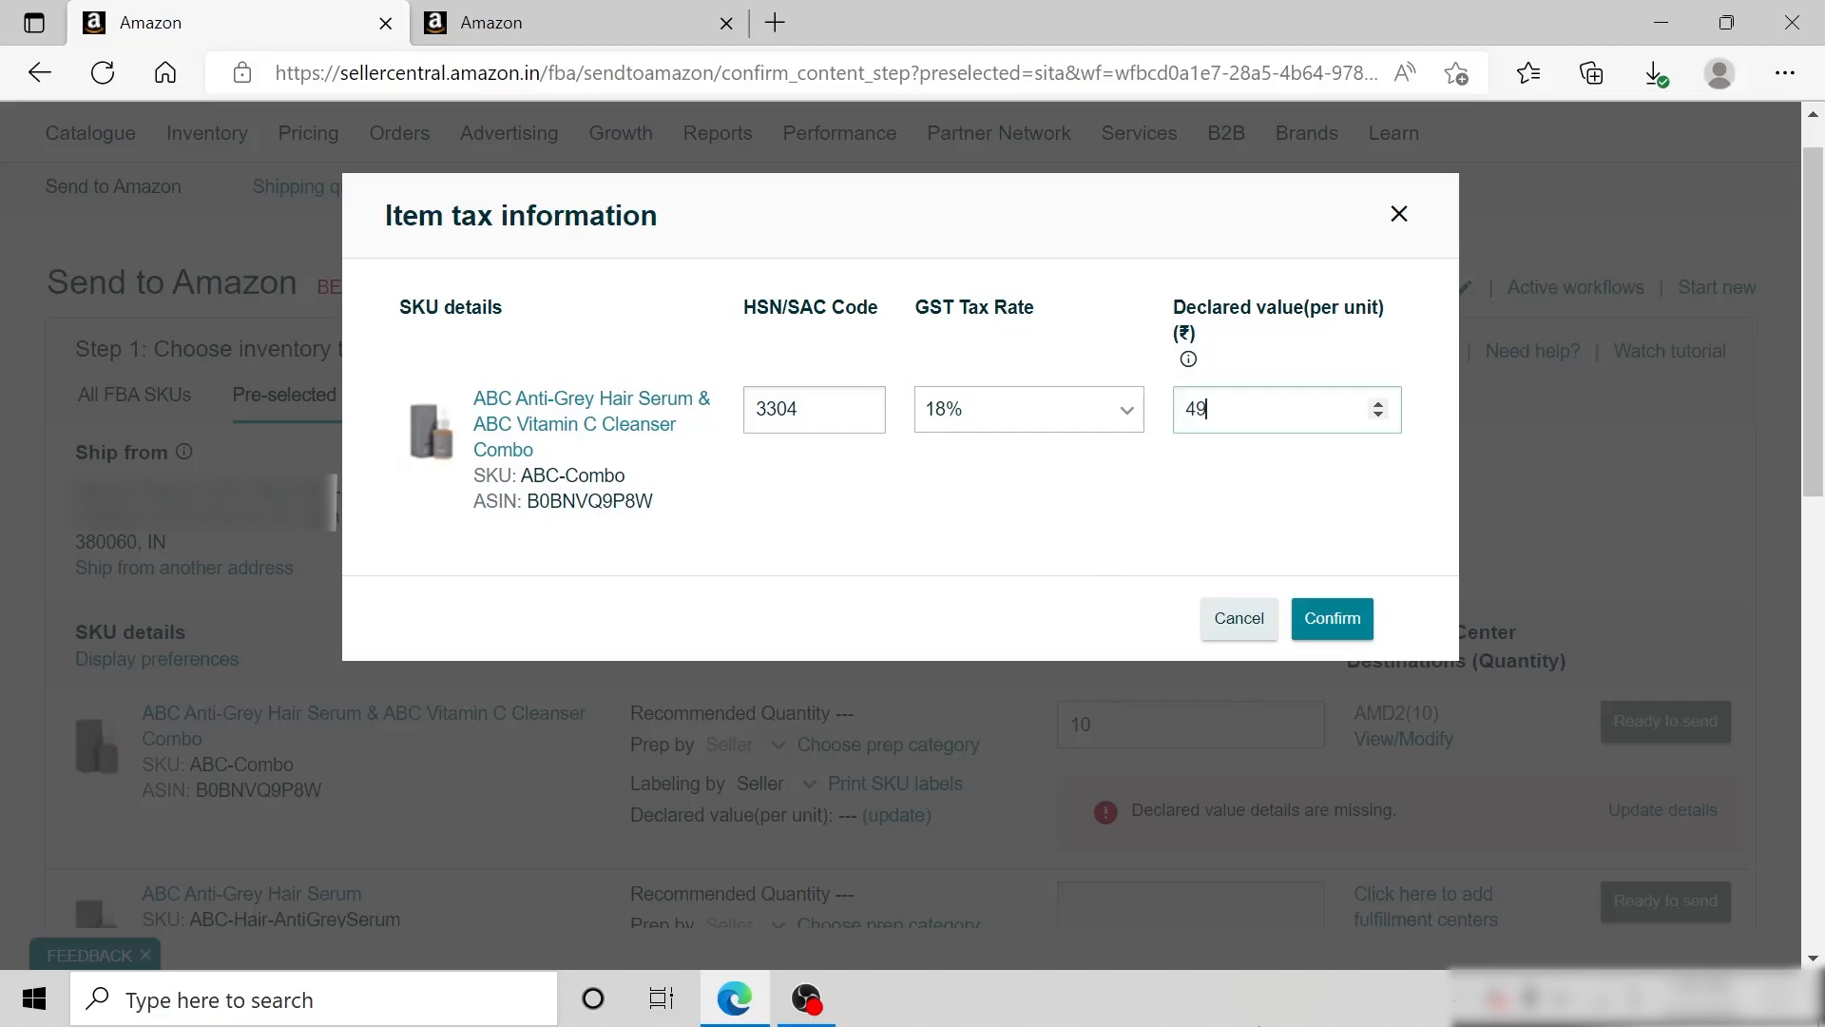
{"action": "left_click", "coordinate": [1331, 618]}
{"action": "left_click", "coordinate": [1654, 722]}
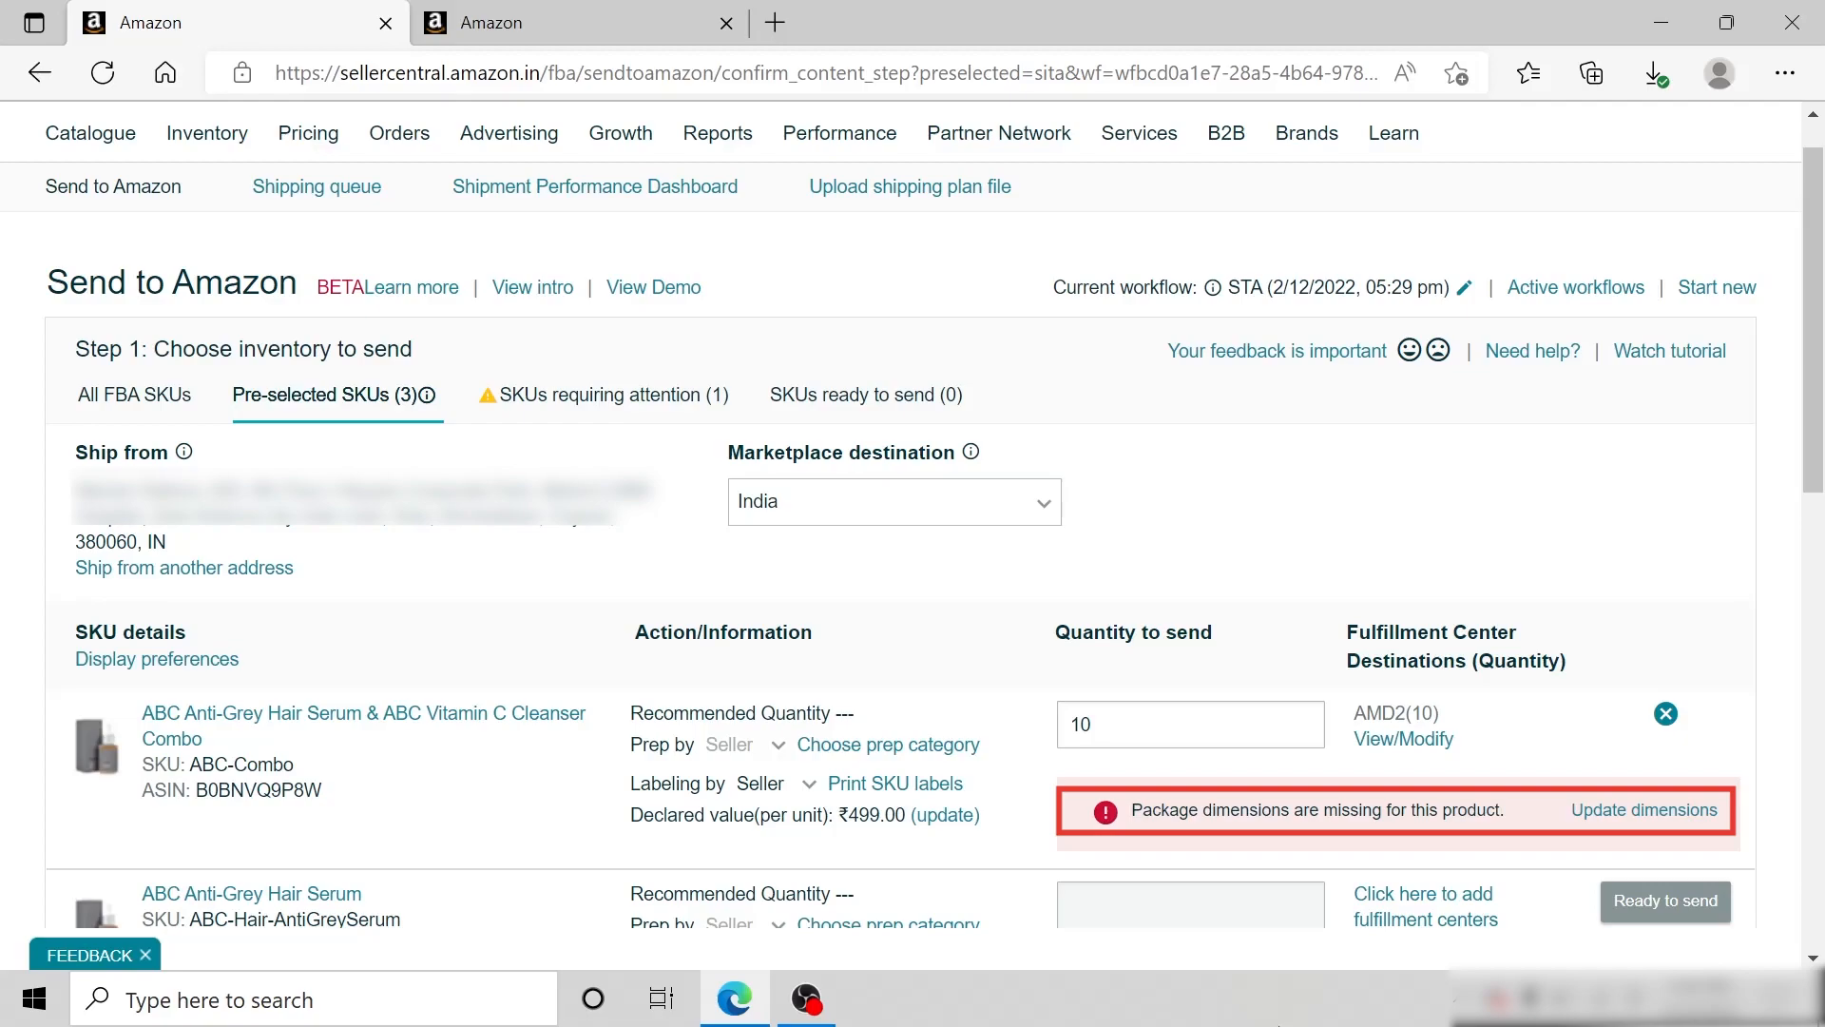
Save package dimensions of 12 x 6 x 6 cm and a weight of 0.24 kg for ABC-Combo and ABC-VitaC-Cleanser
{"action": "type", "text": "12"}
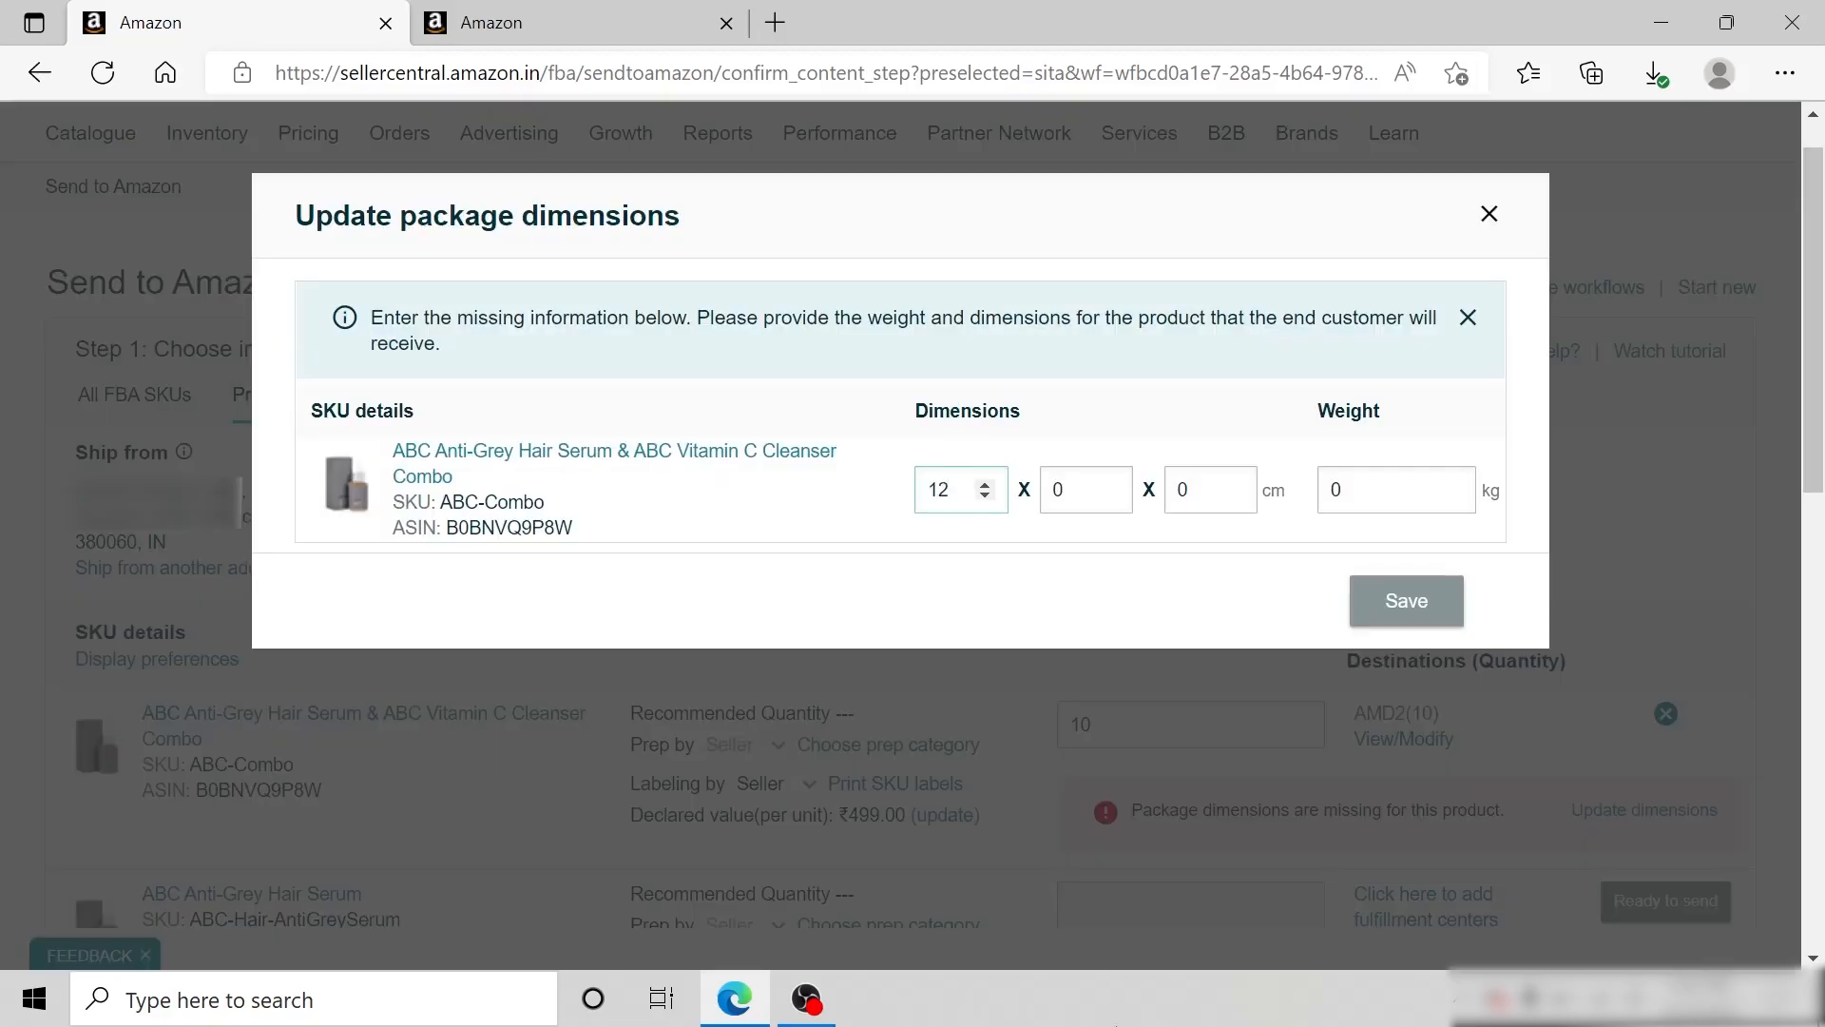
{"action": "key", "text": "Tab"}
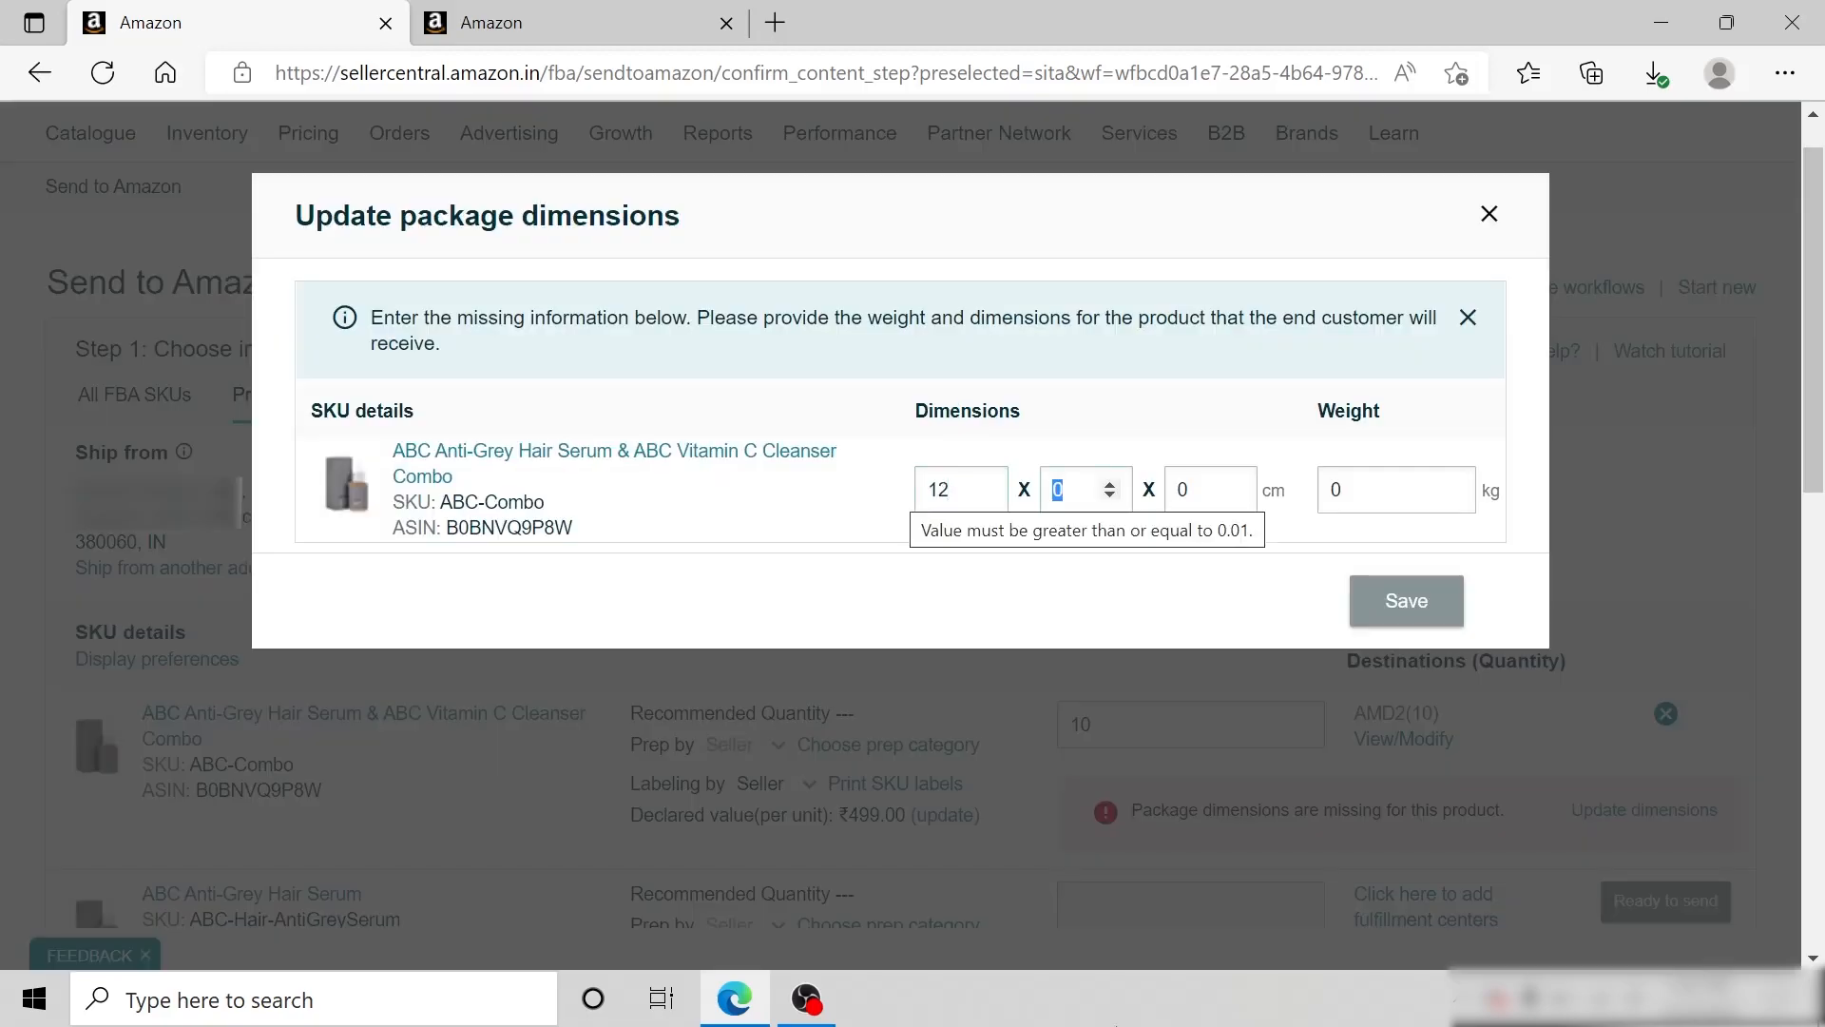
{"action": "type", "text": "6"}
{"action": "key", "text": "Tab"}
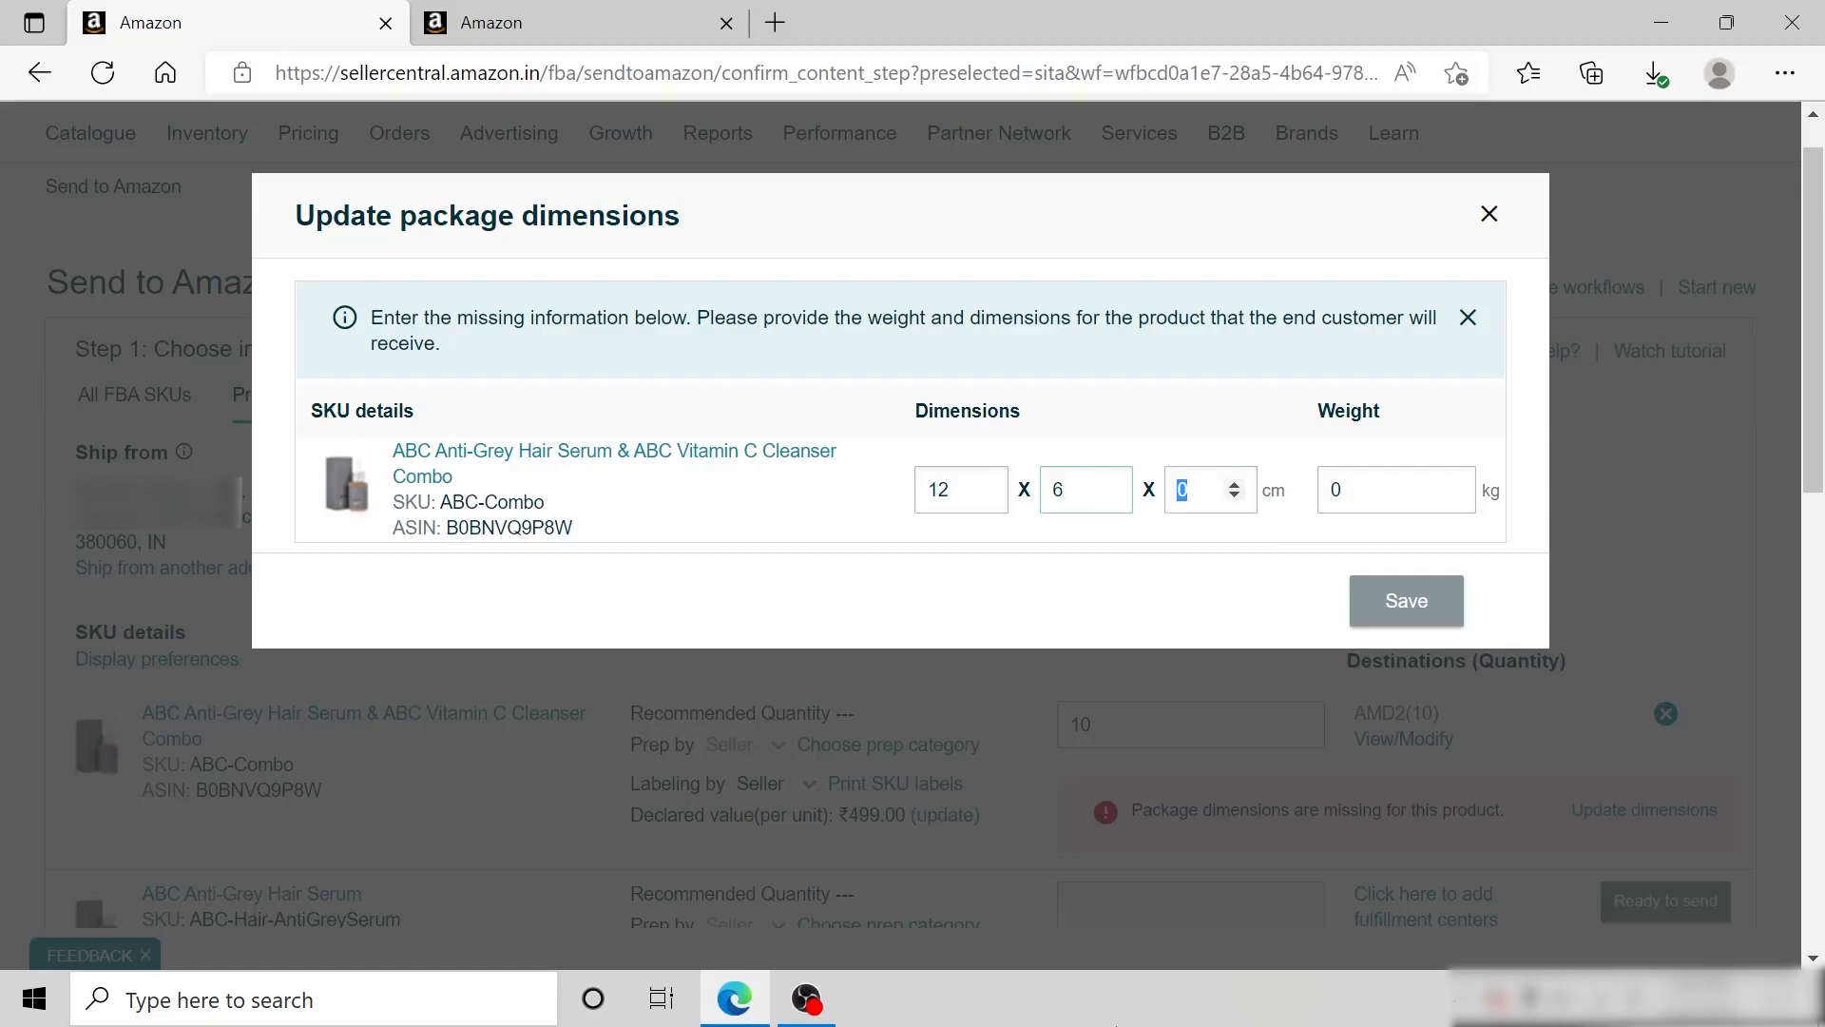
{"action": "type", "text": "6"}
{"action": "key", "text": "Tab"}
{"action": "type", "text": "0"}
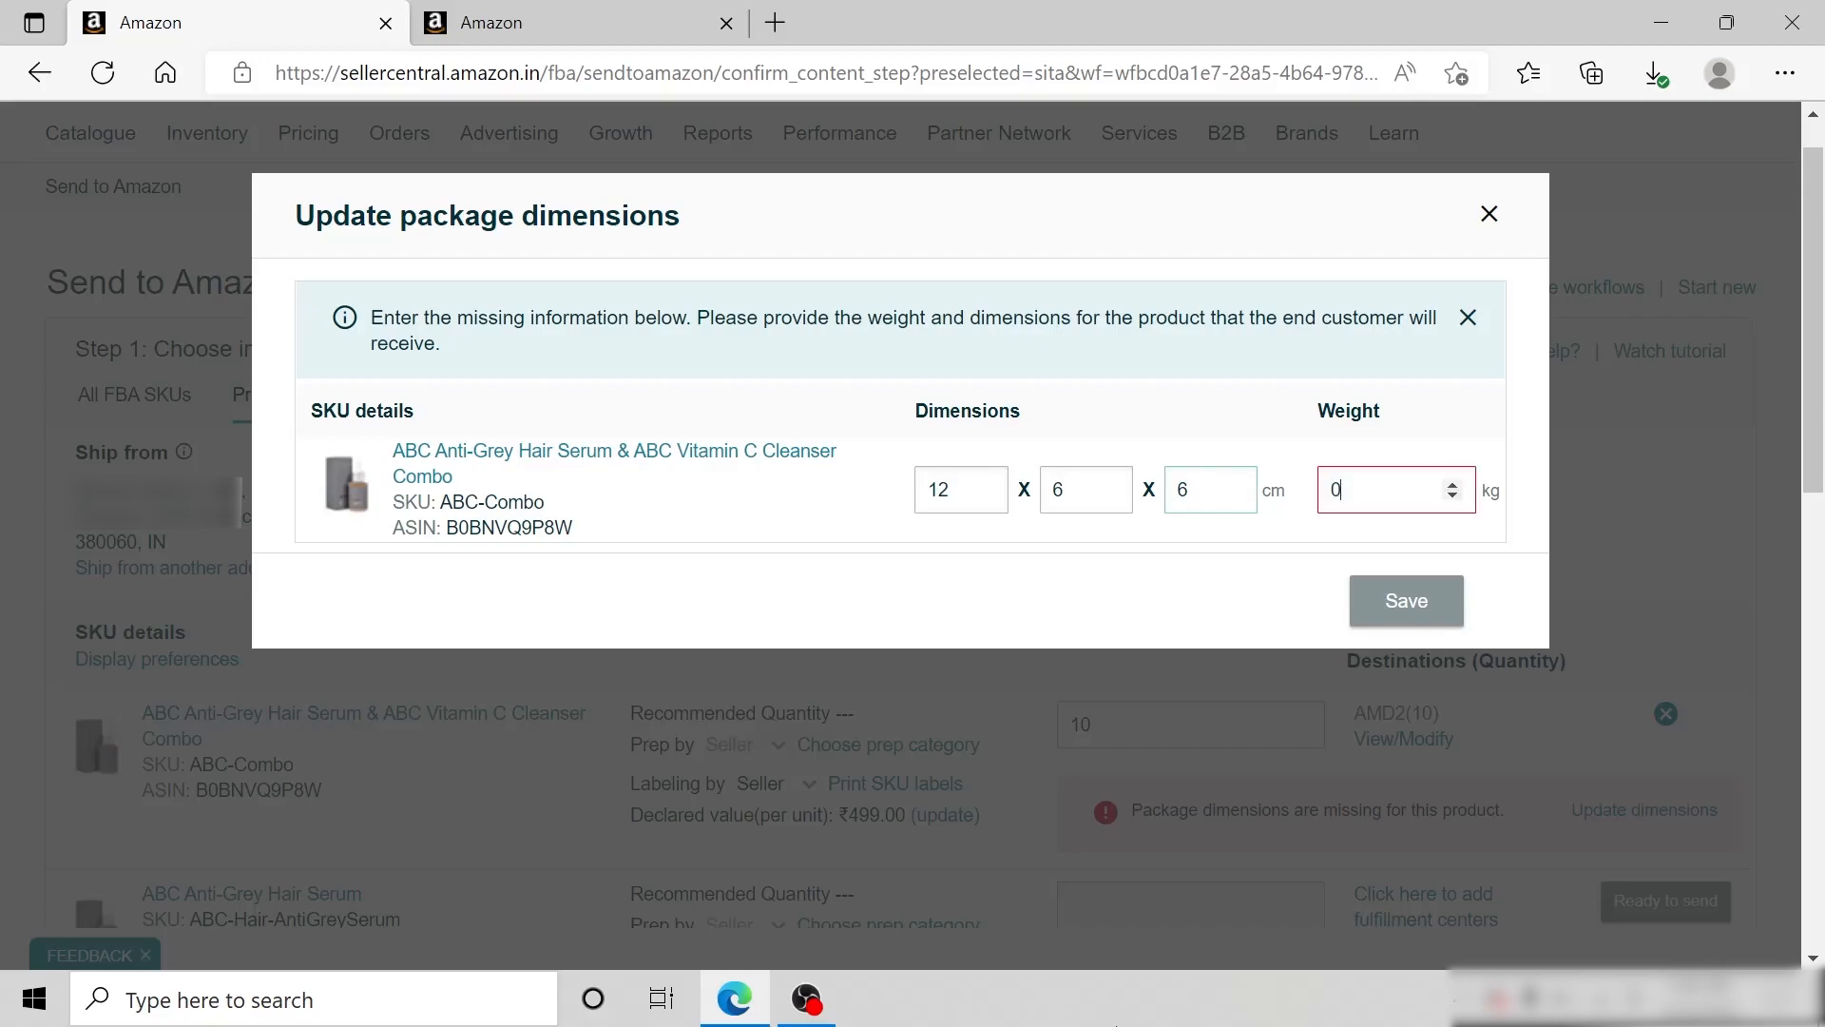
{"action": "type", "text": ".24"}
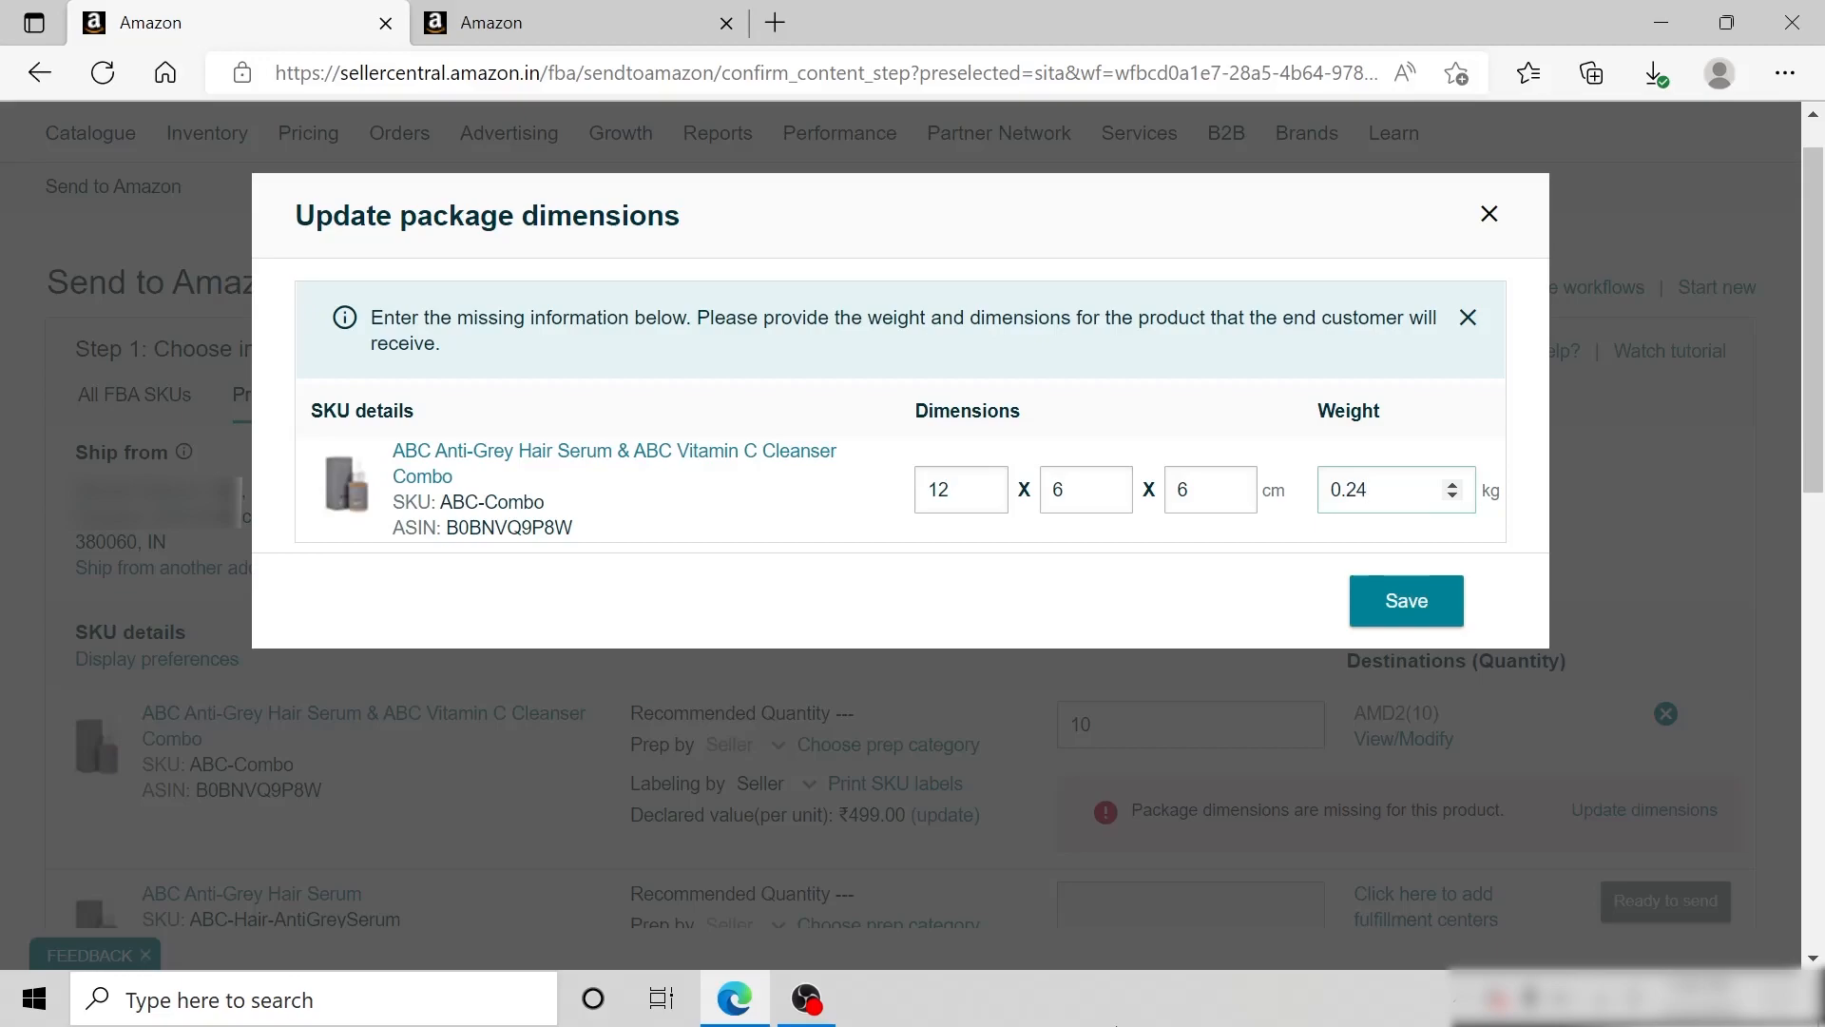
{"action": "left_click", "coordinate": [1405, 601]}
{"action": "scroll", "coordinate": [1445, 856], "scroll_direction": "down", "scroll_amount": 4}
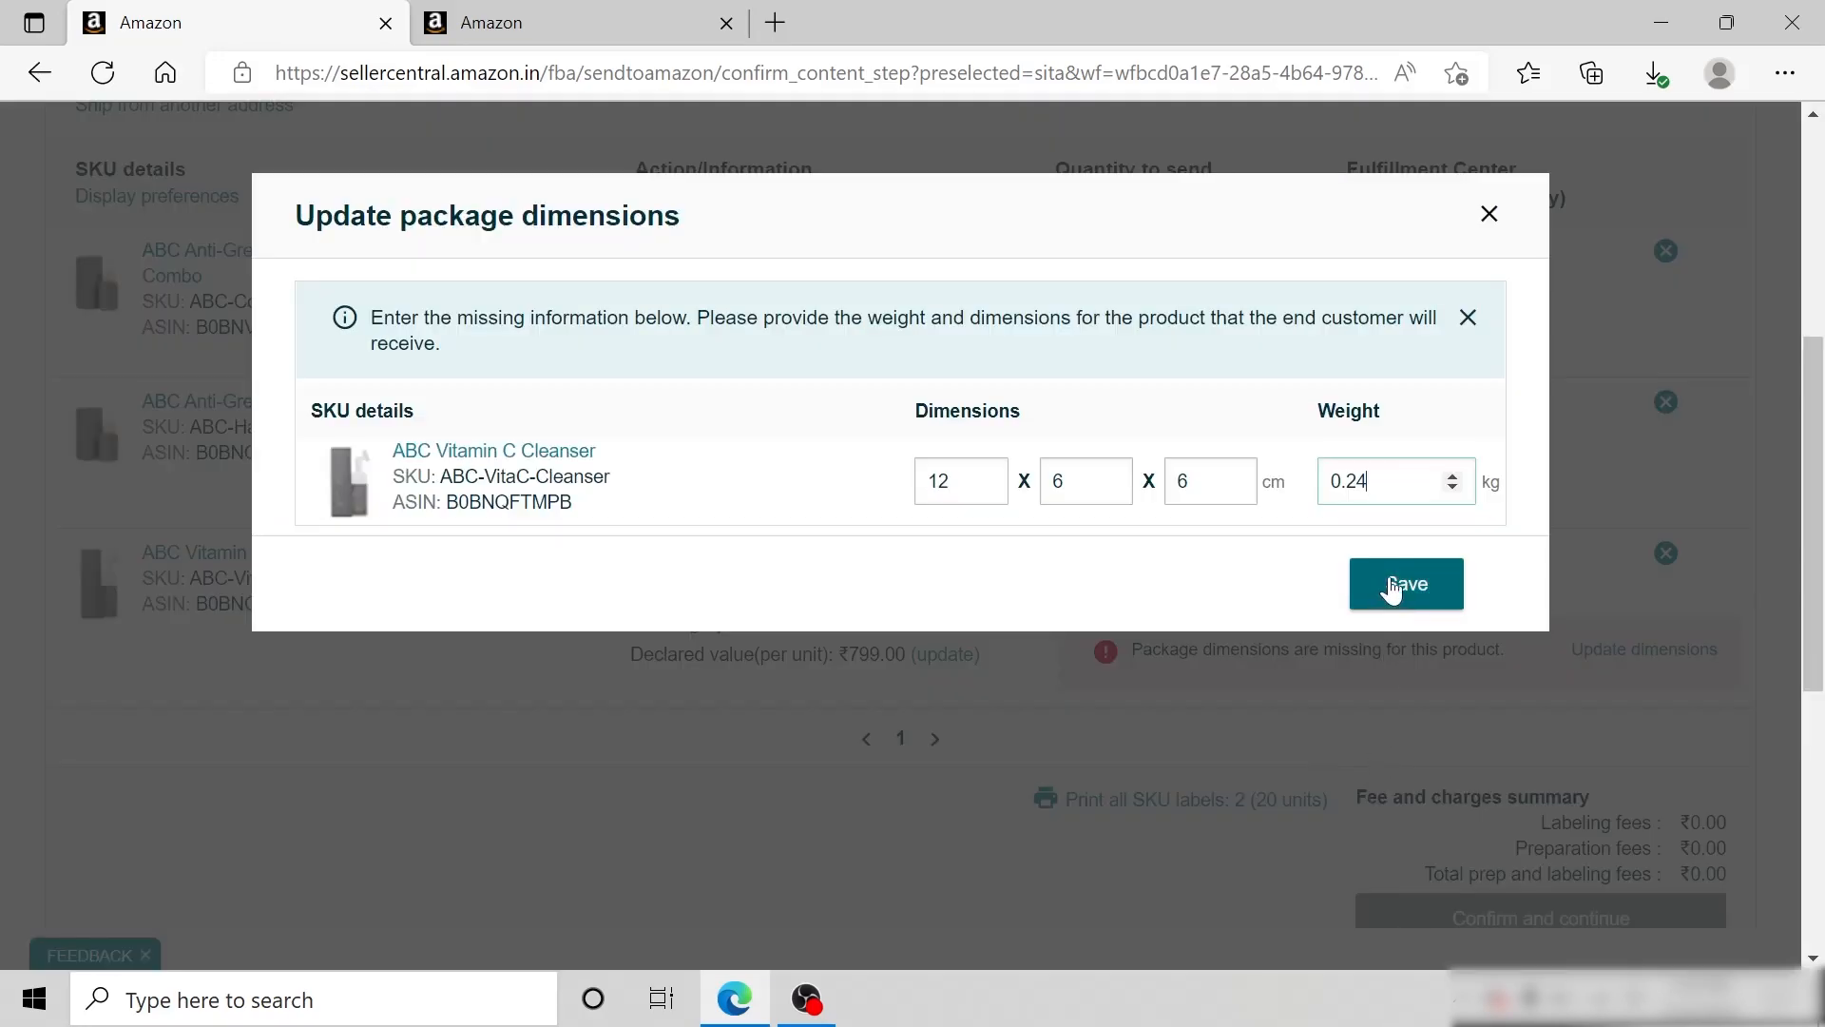
{"action": "left_click", "coordinate": [1400, 584]}
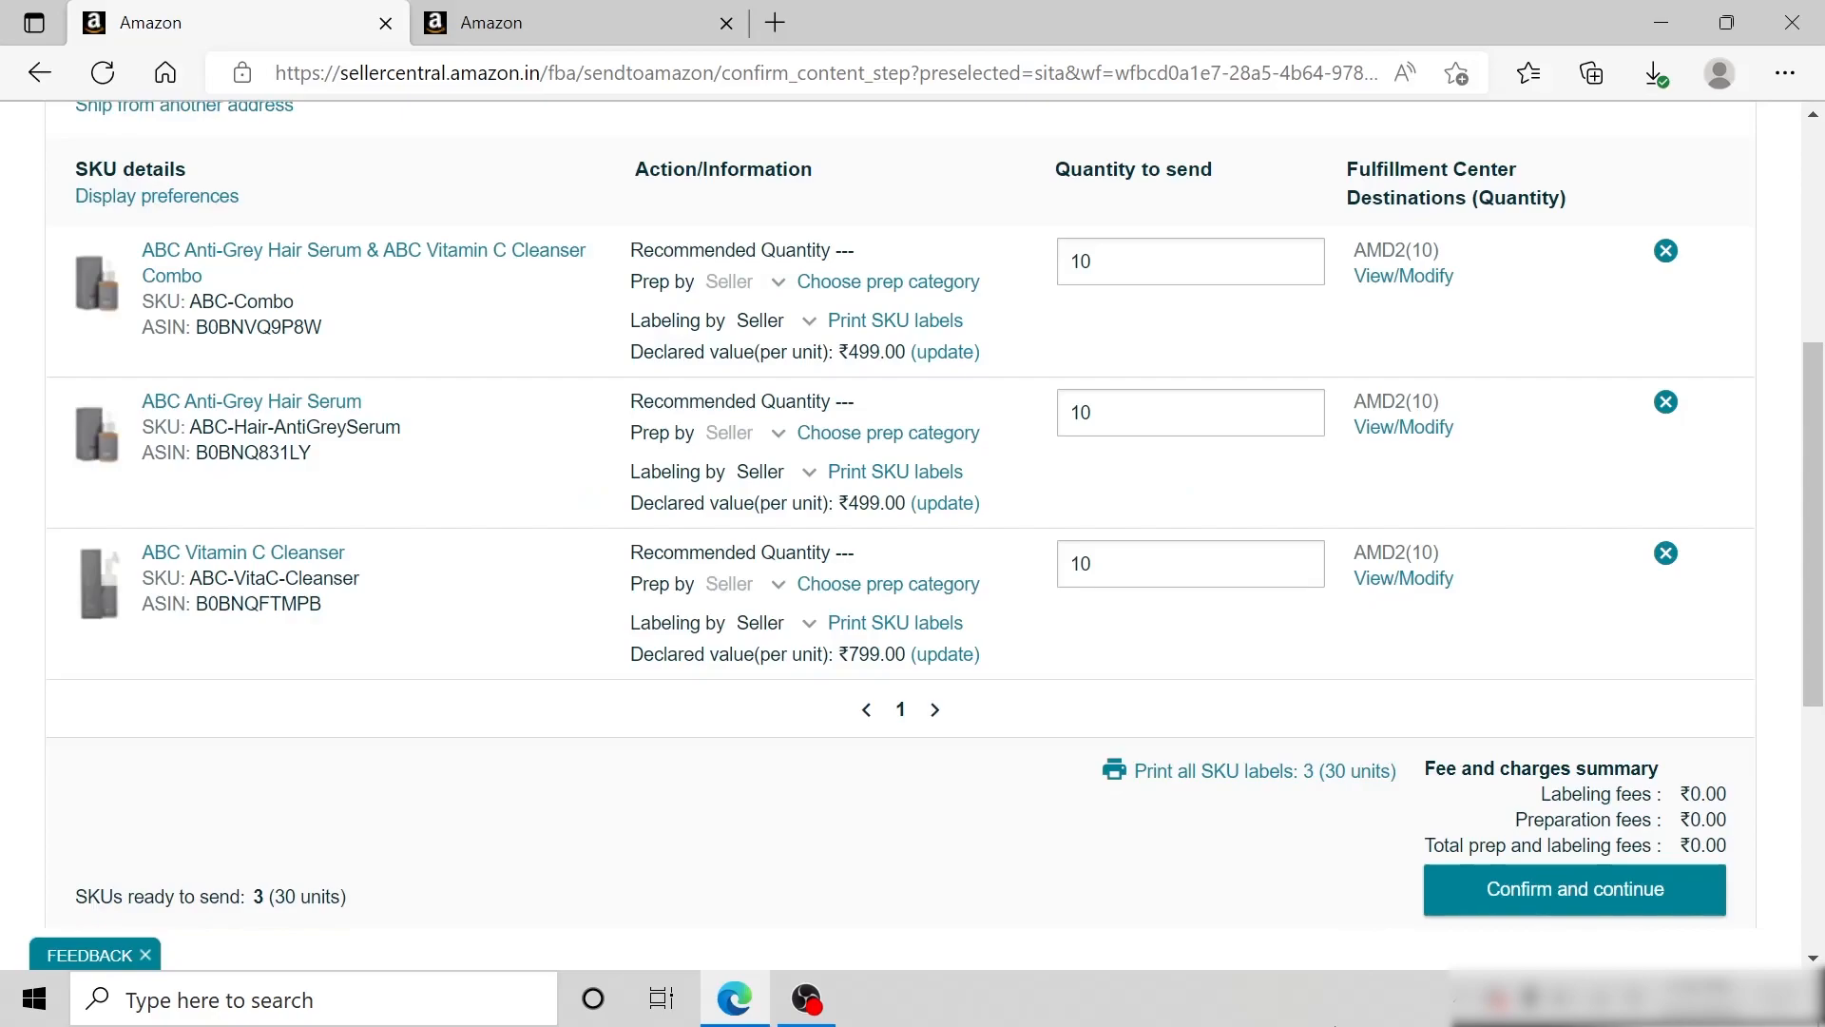
Review the printing formats and label sizes offered for printing all SKU labels, and close the label options
{"action": "left_click", "coordinate": [1242, 774]}
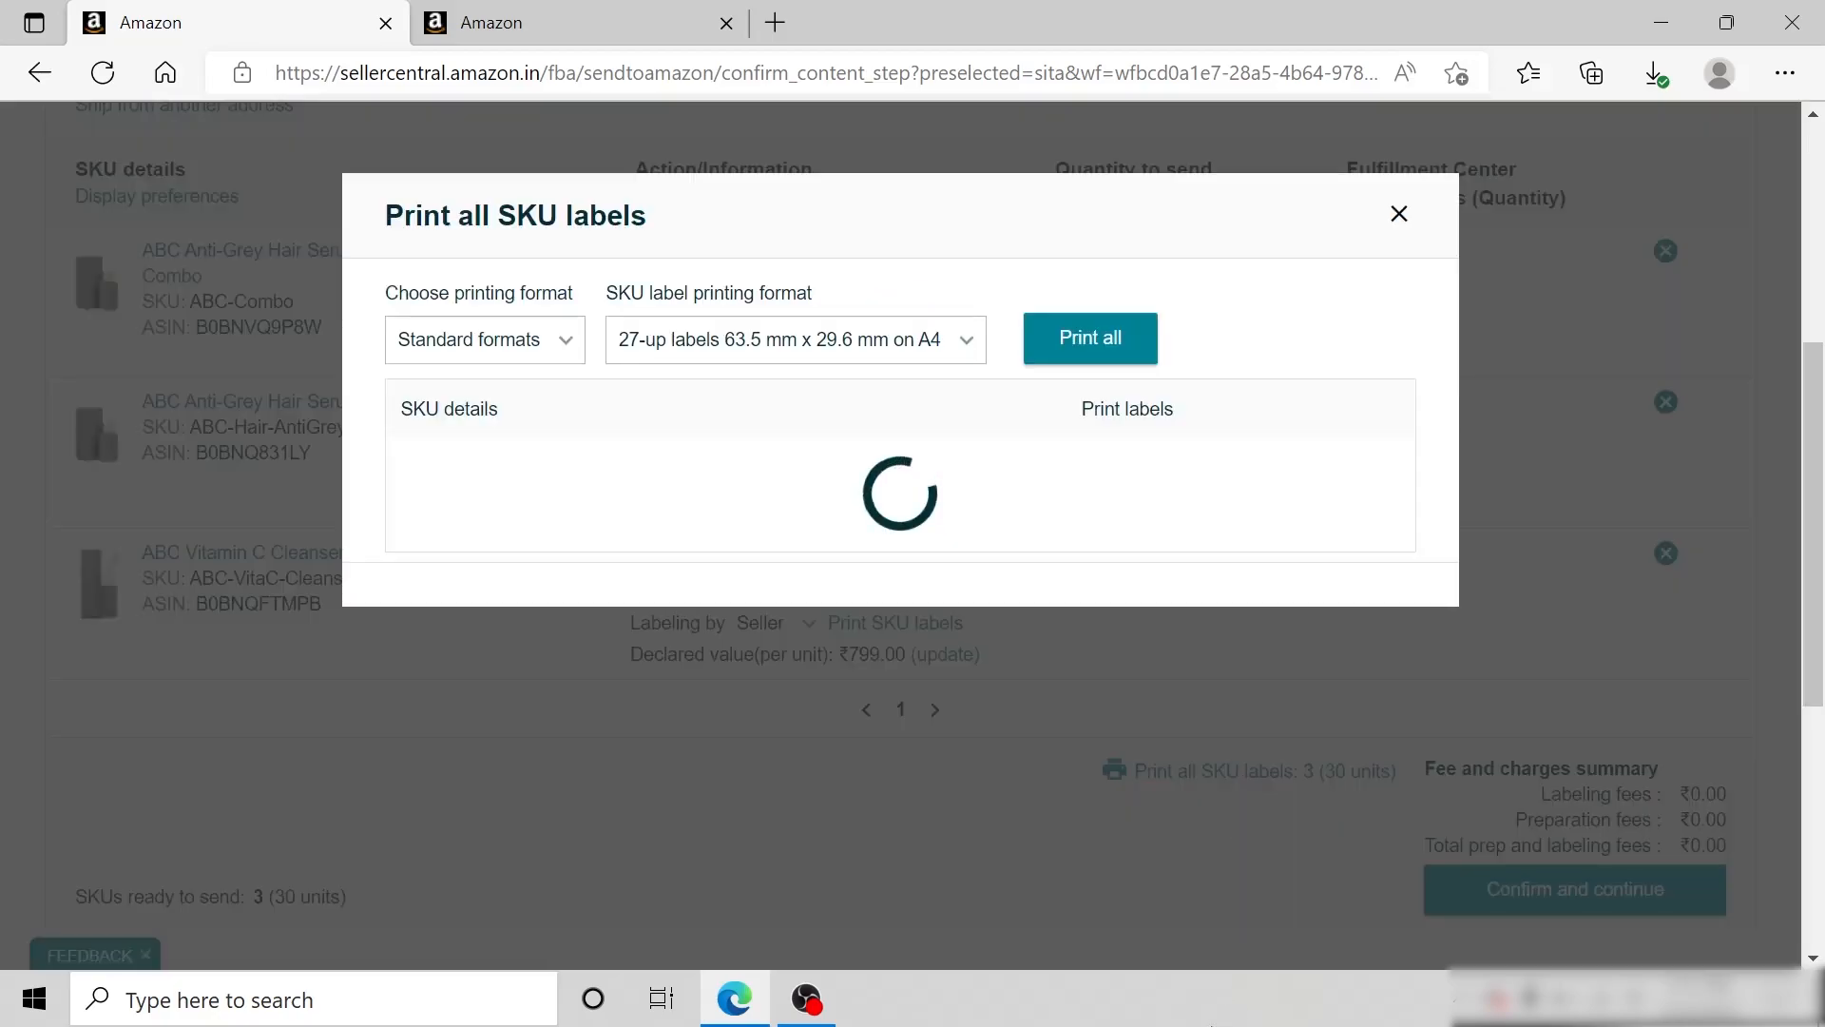
{"action": "left_click", "coordinate": [565, 364]}
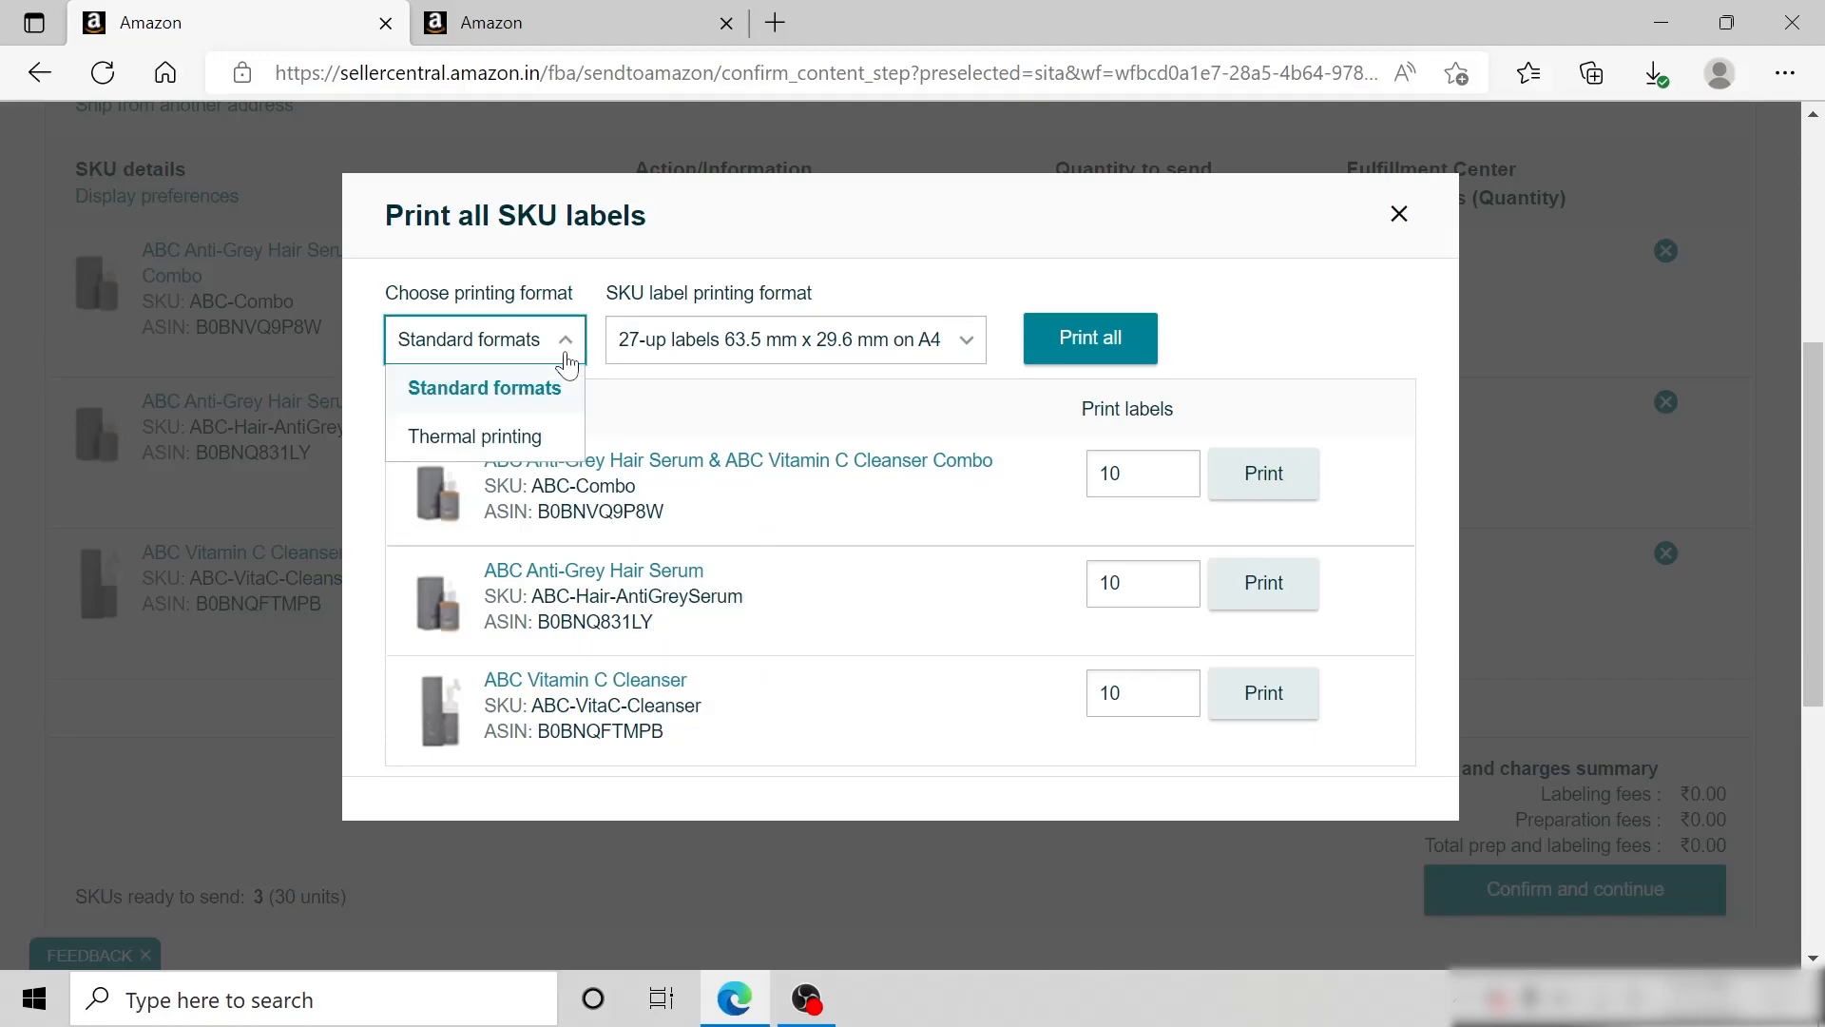
{"action": "left_click", "coordinate": [567, 362]}
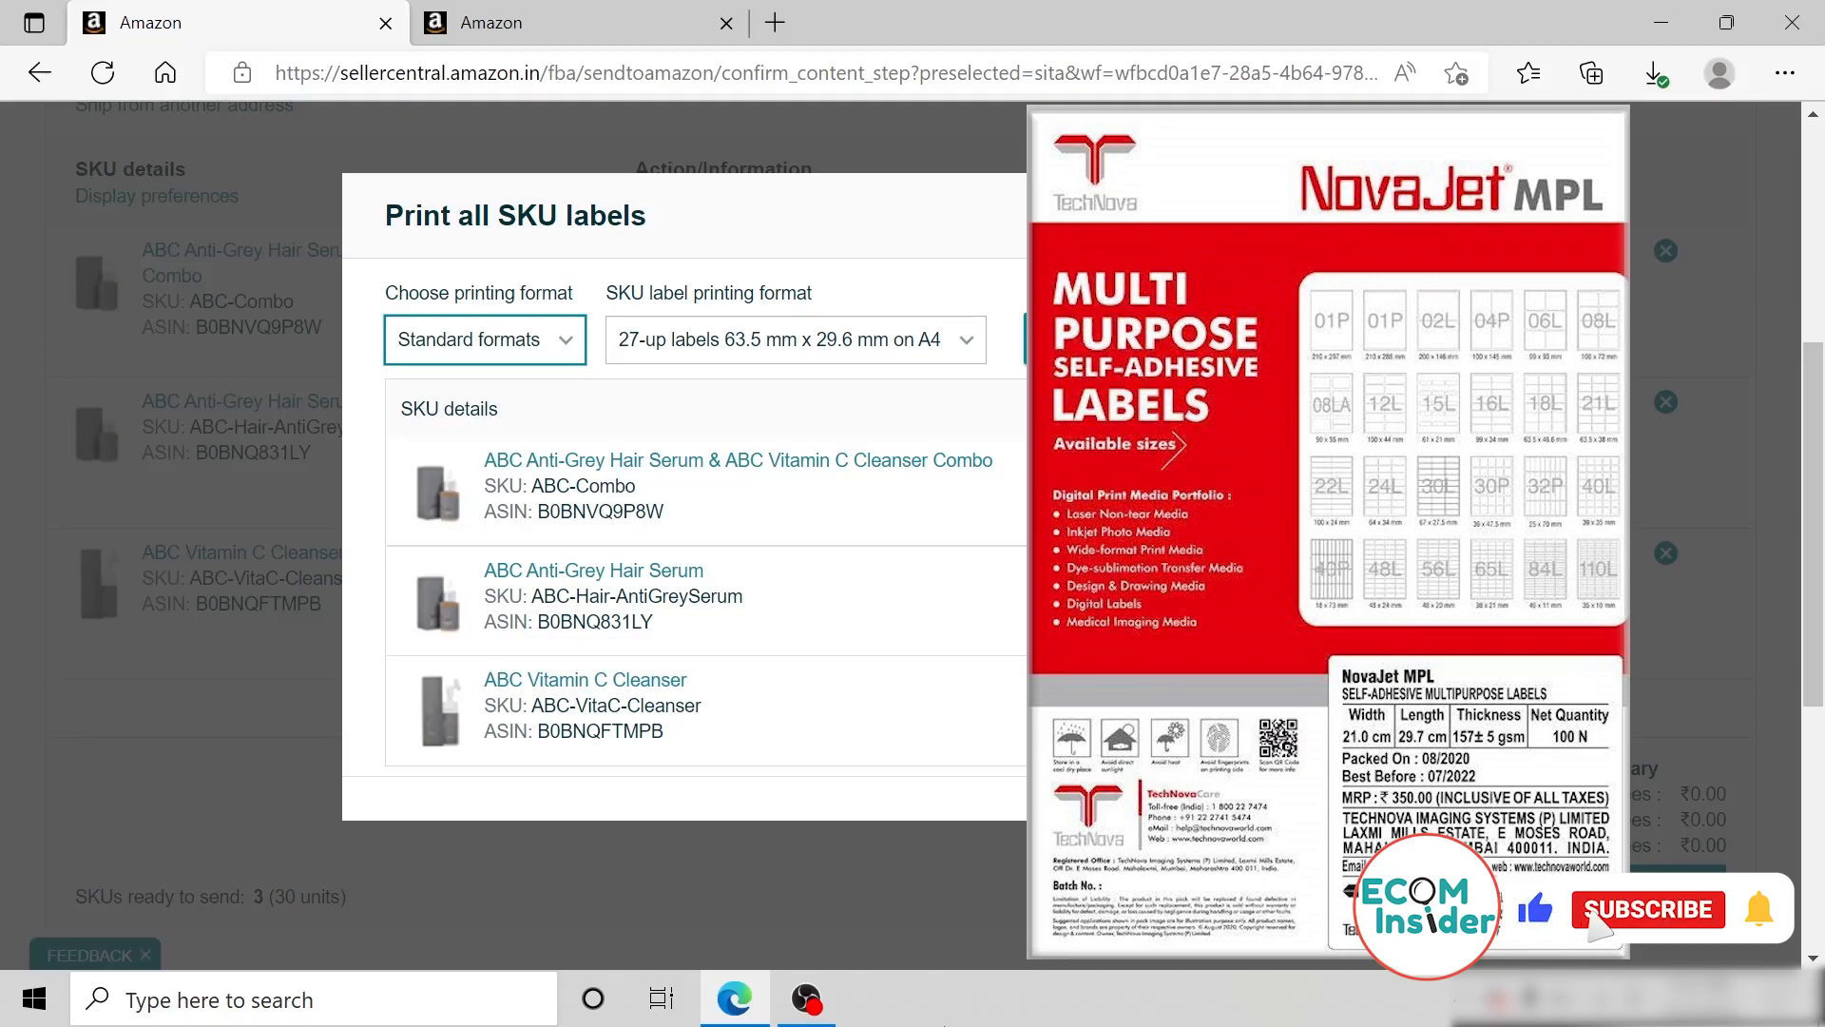
{"action": "left_click", "coordinate": [966, 342]}
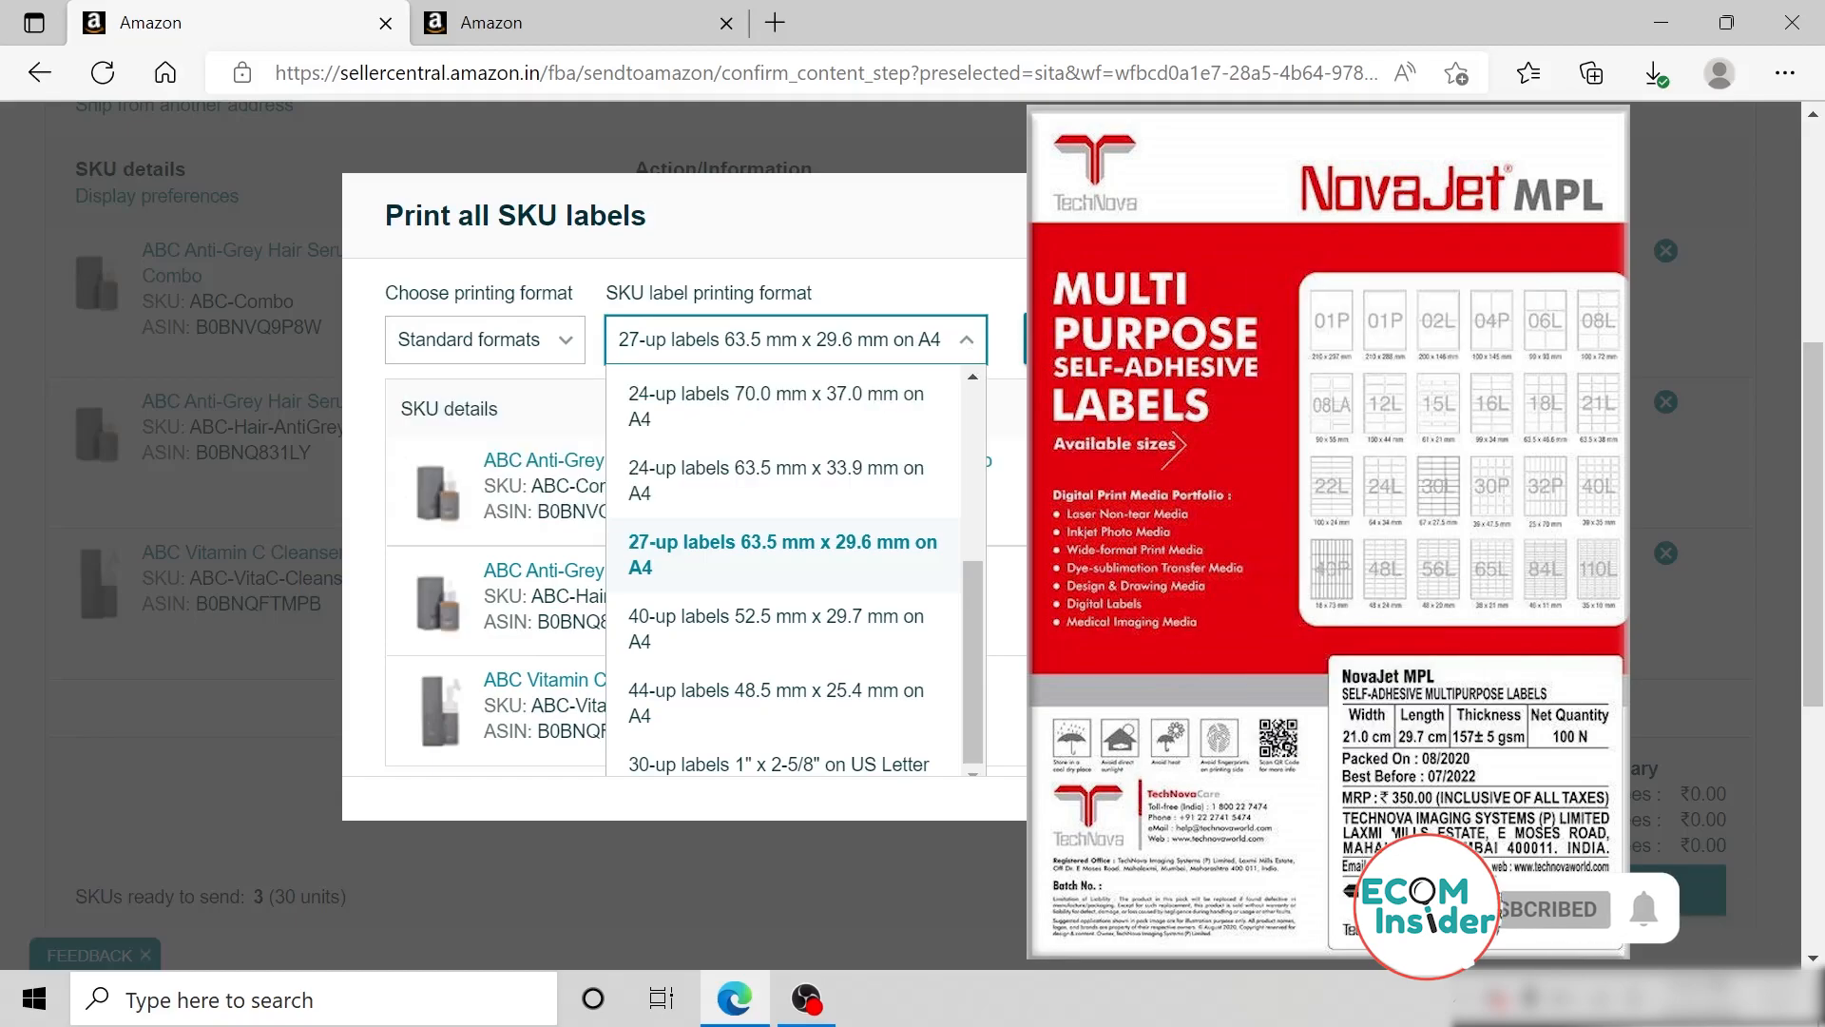
{"action": "left_click", "coordinate": [1141, 285]}
{"action": "key", "text": "Escape"}
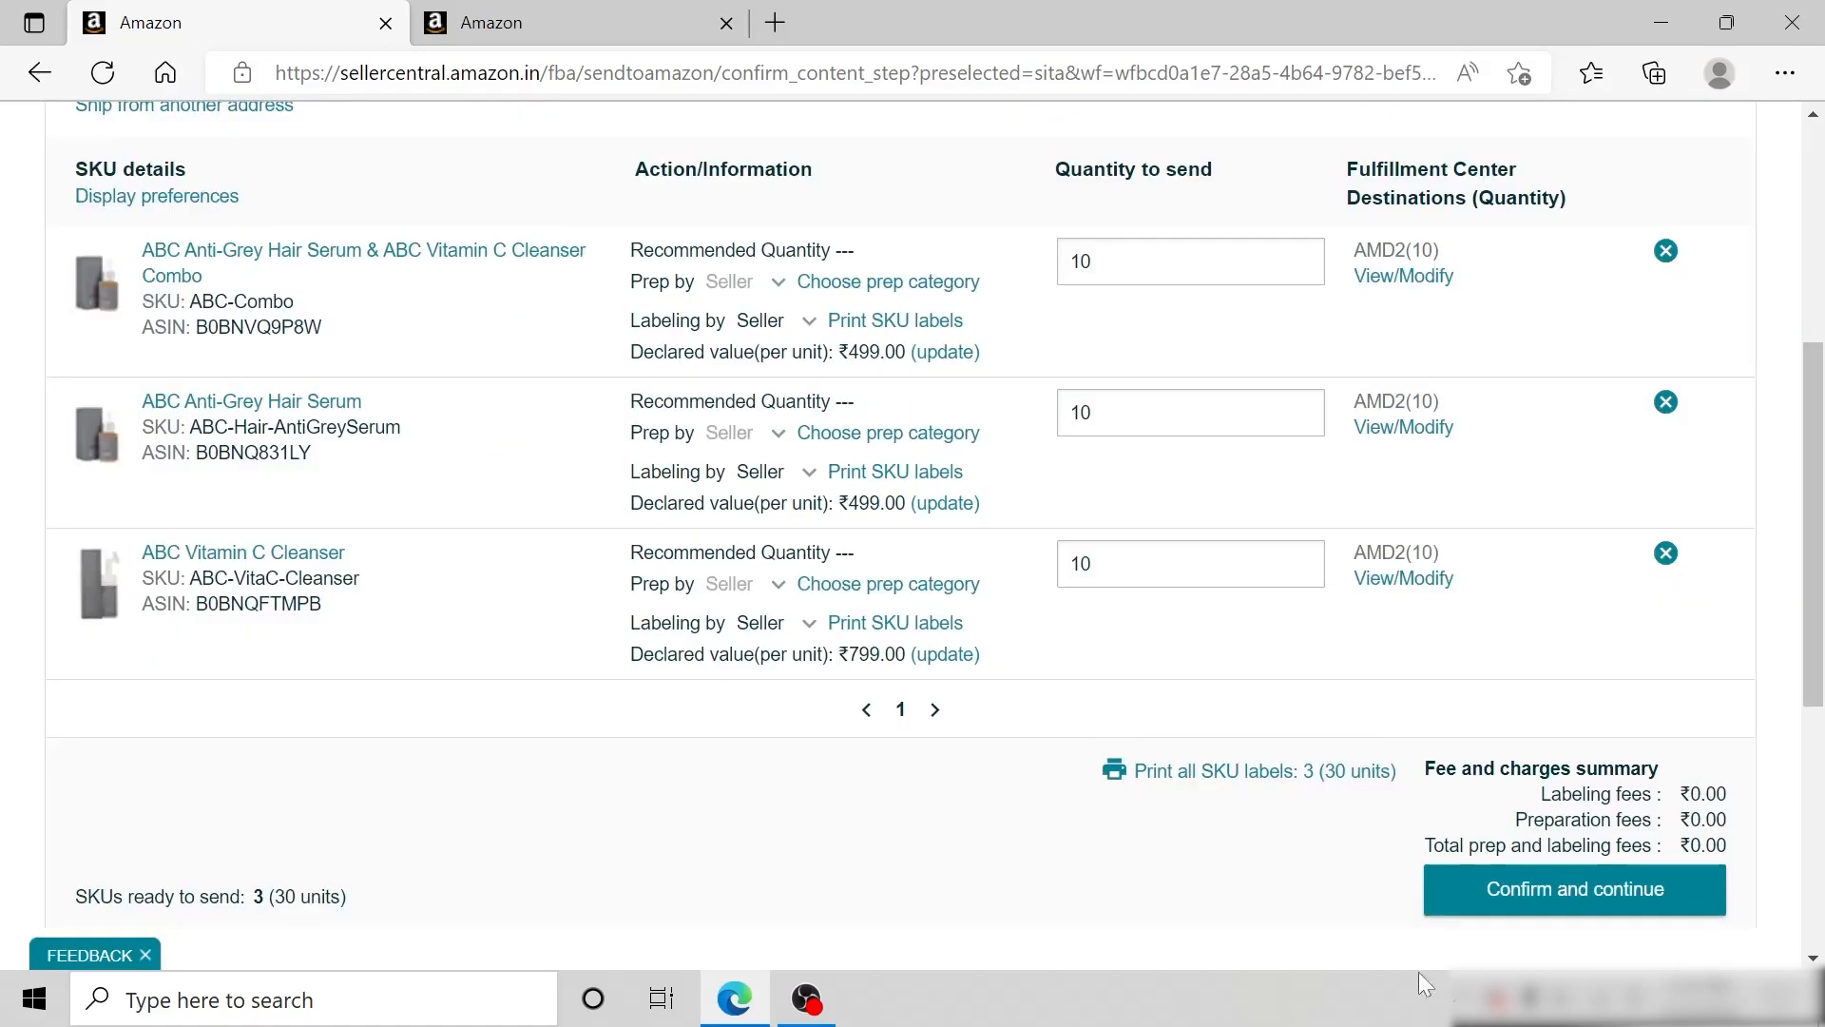
Confirm the inventory to send and choose Amazon Transportation Services (ATS) as the carrier for Shipment #1
{"action": "left_click", "coordinate": [1585, 909]}
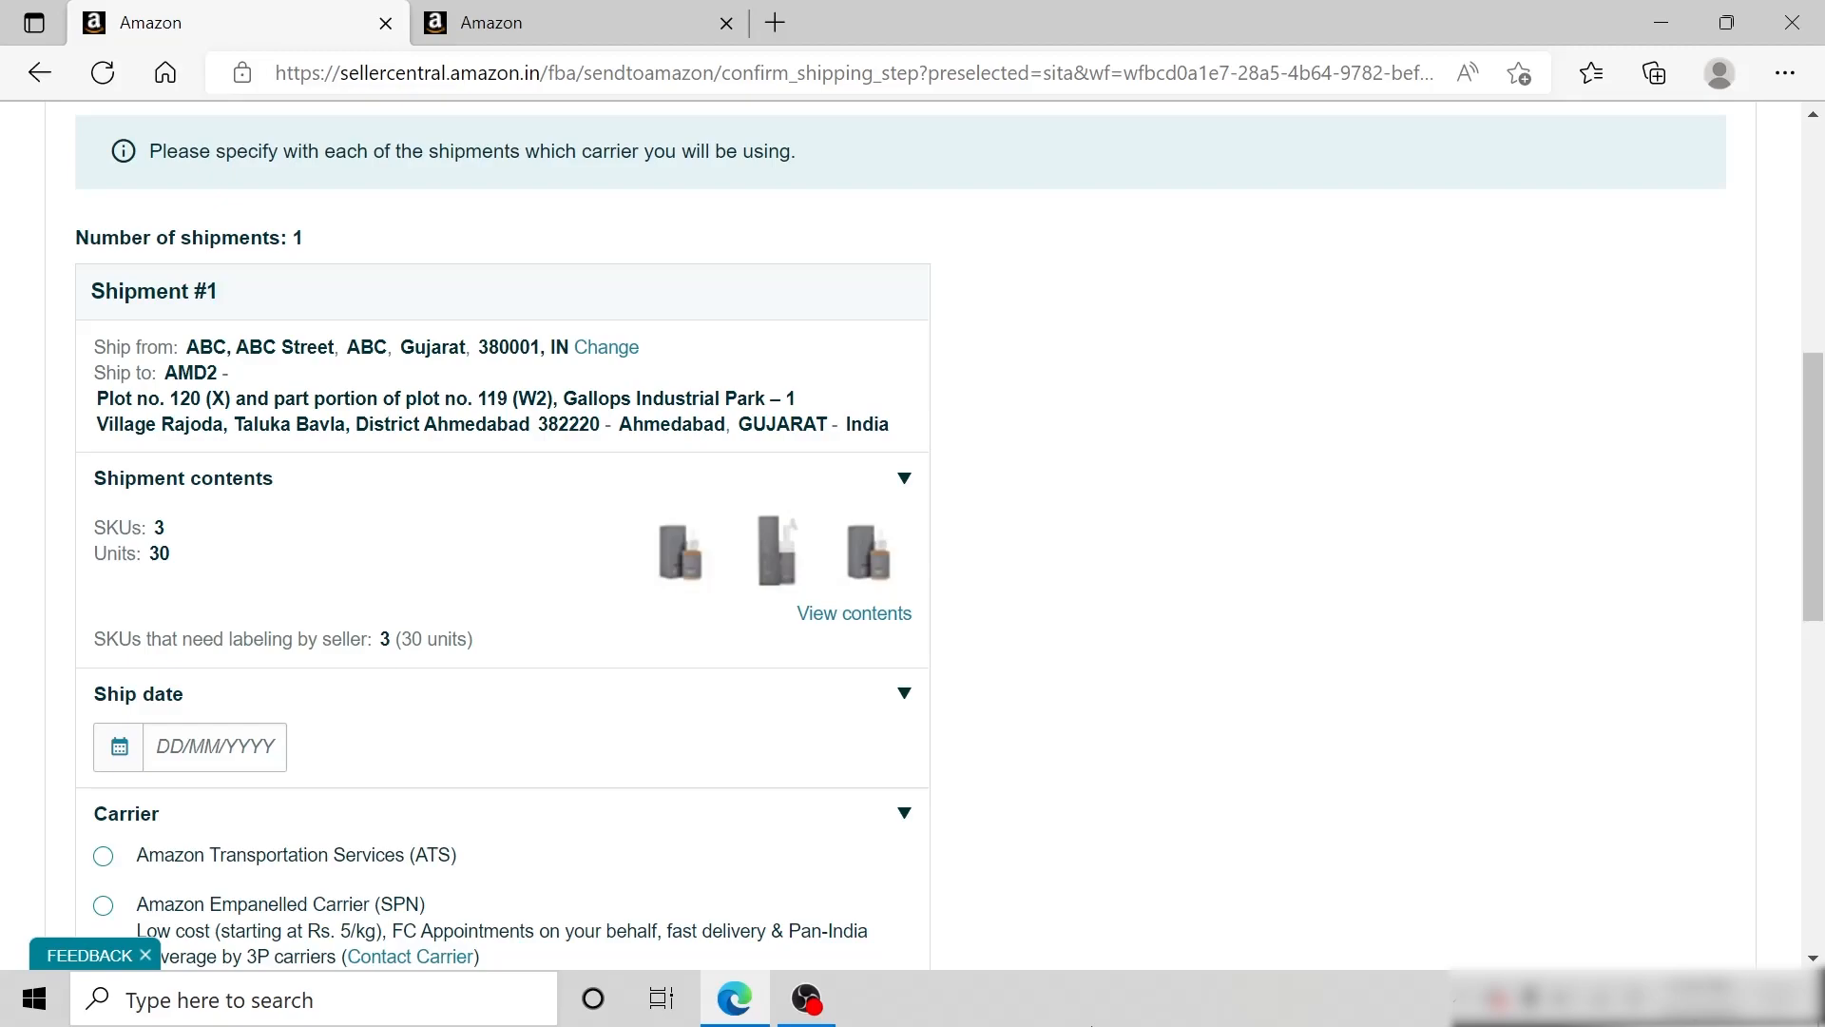
{"action": "scroll", "coordinate": [913, 532], "scroll_direction": "down", "scroll_amount": 5}
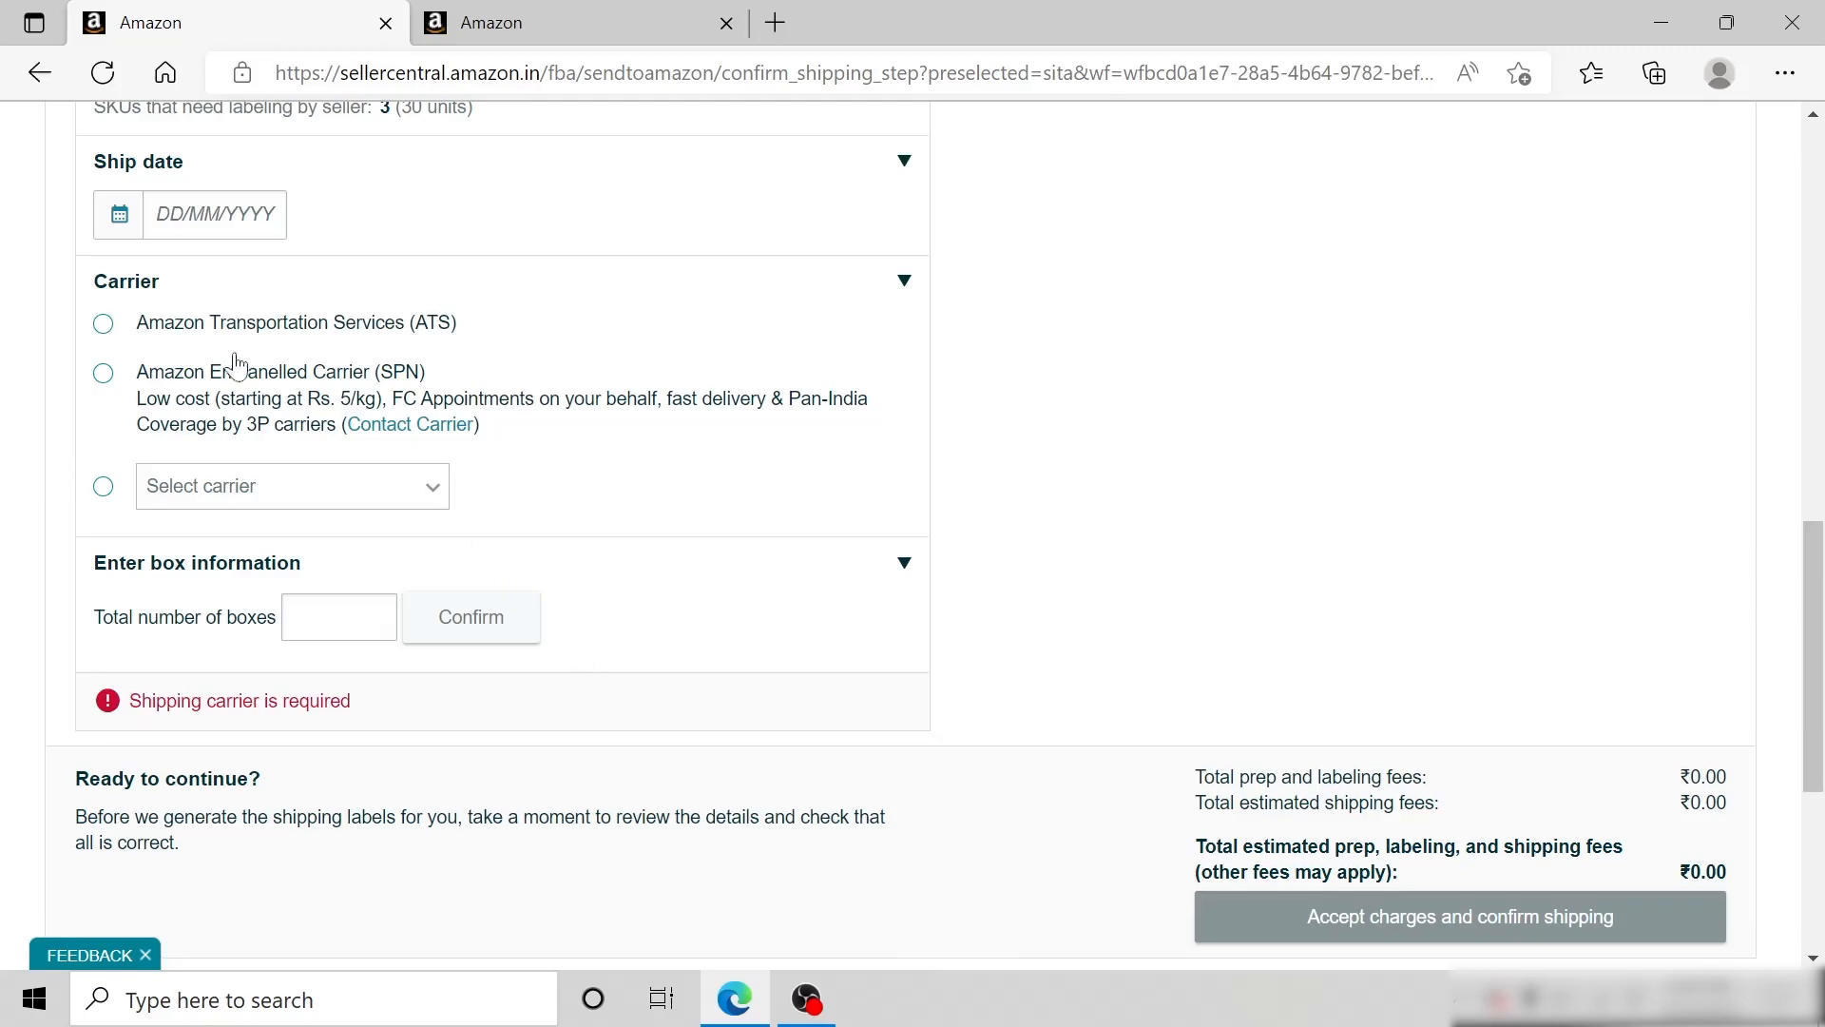
{"action": "left_click", "coordinate": [106, 326]}
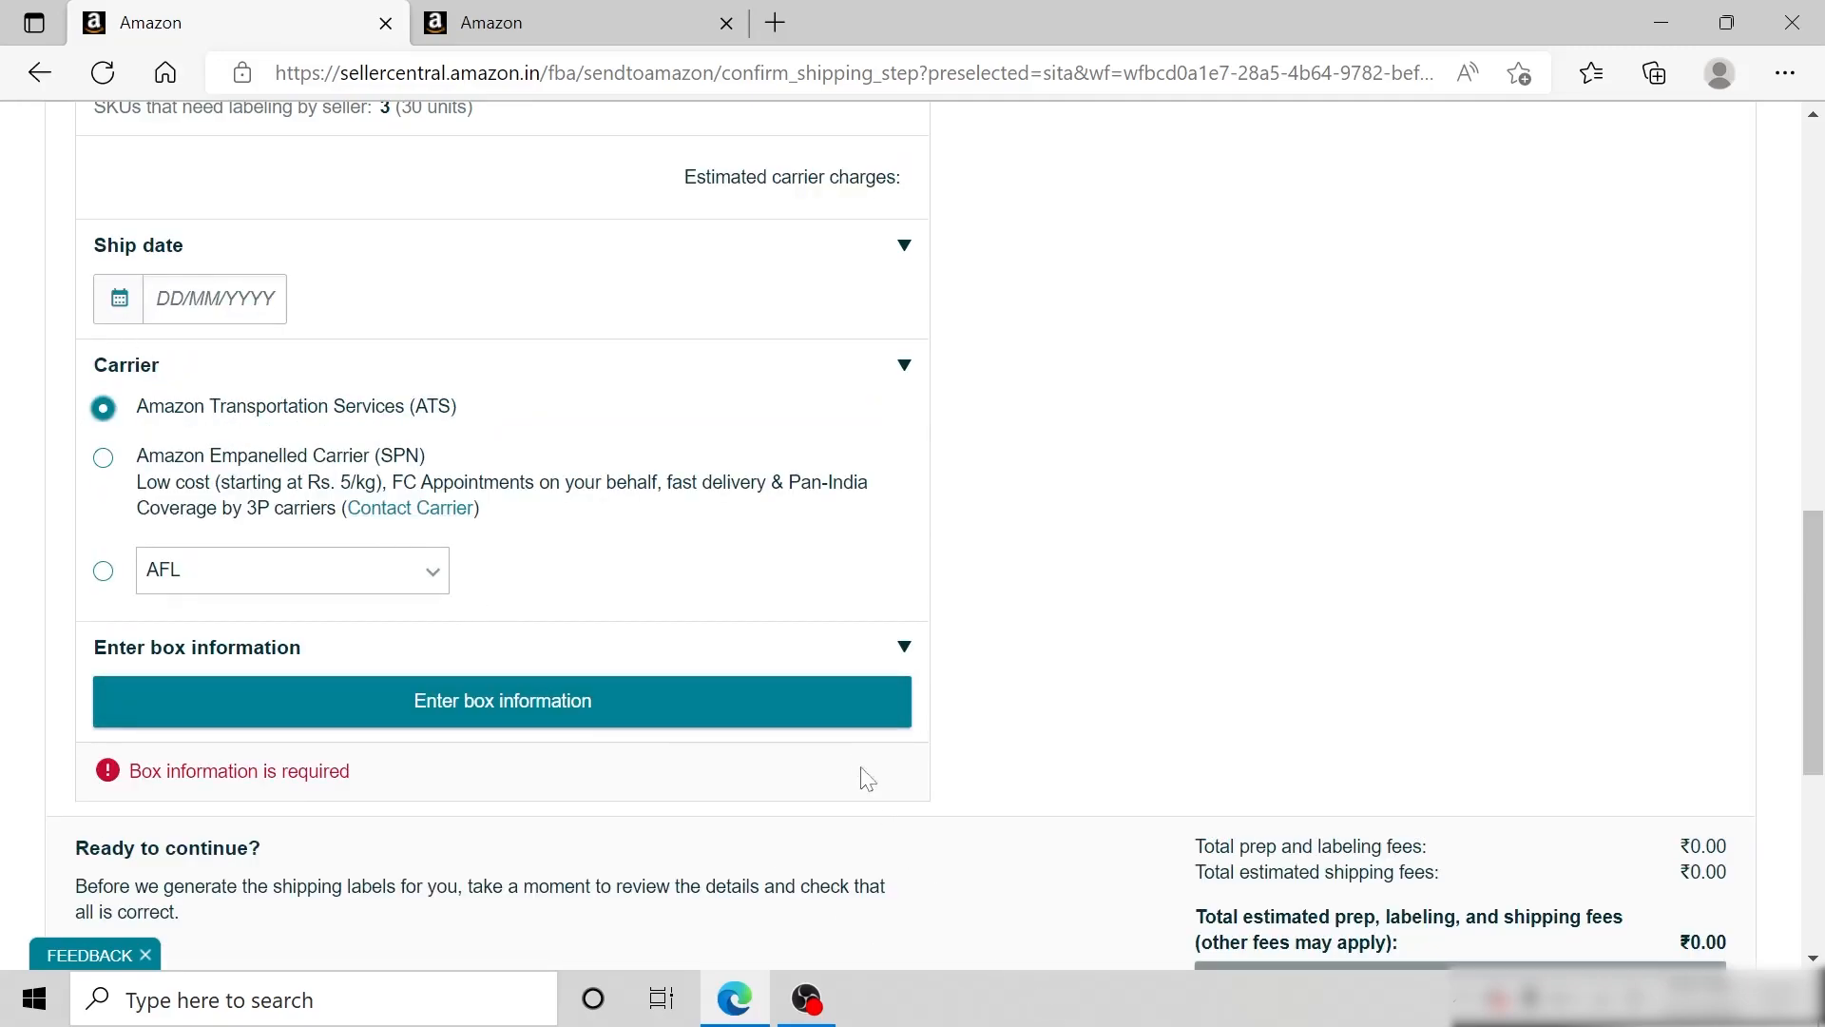
Start entering box information for Shipment #1 and set the total number of boxes to 2
{"action": "left_click", "coordinate": [836, 707]}
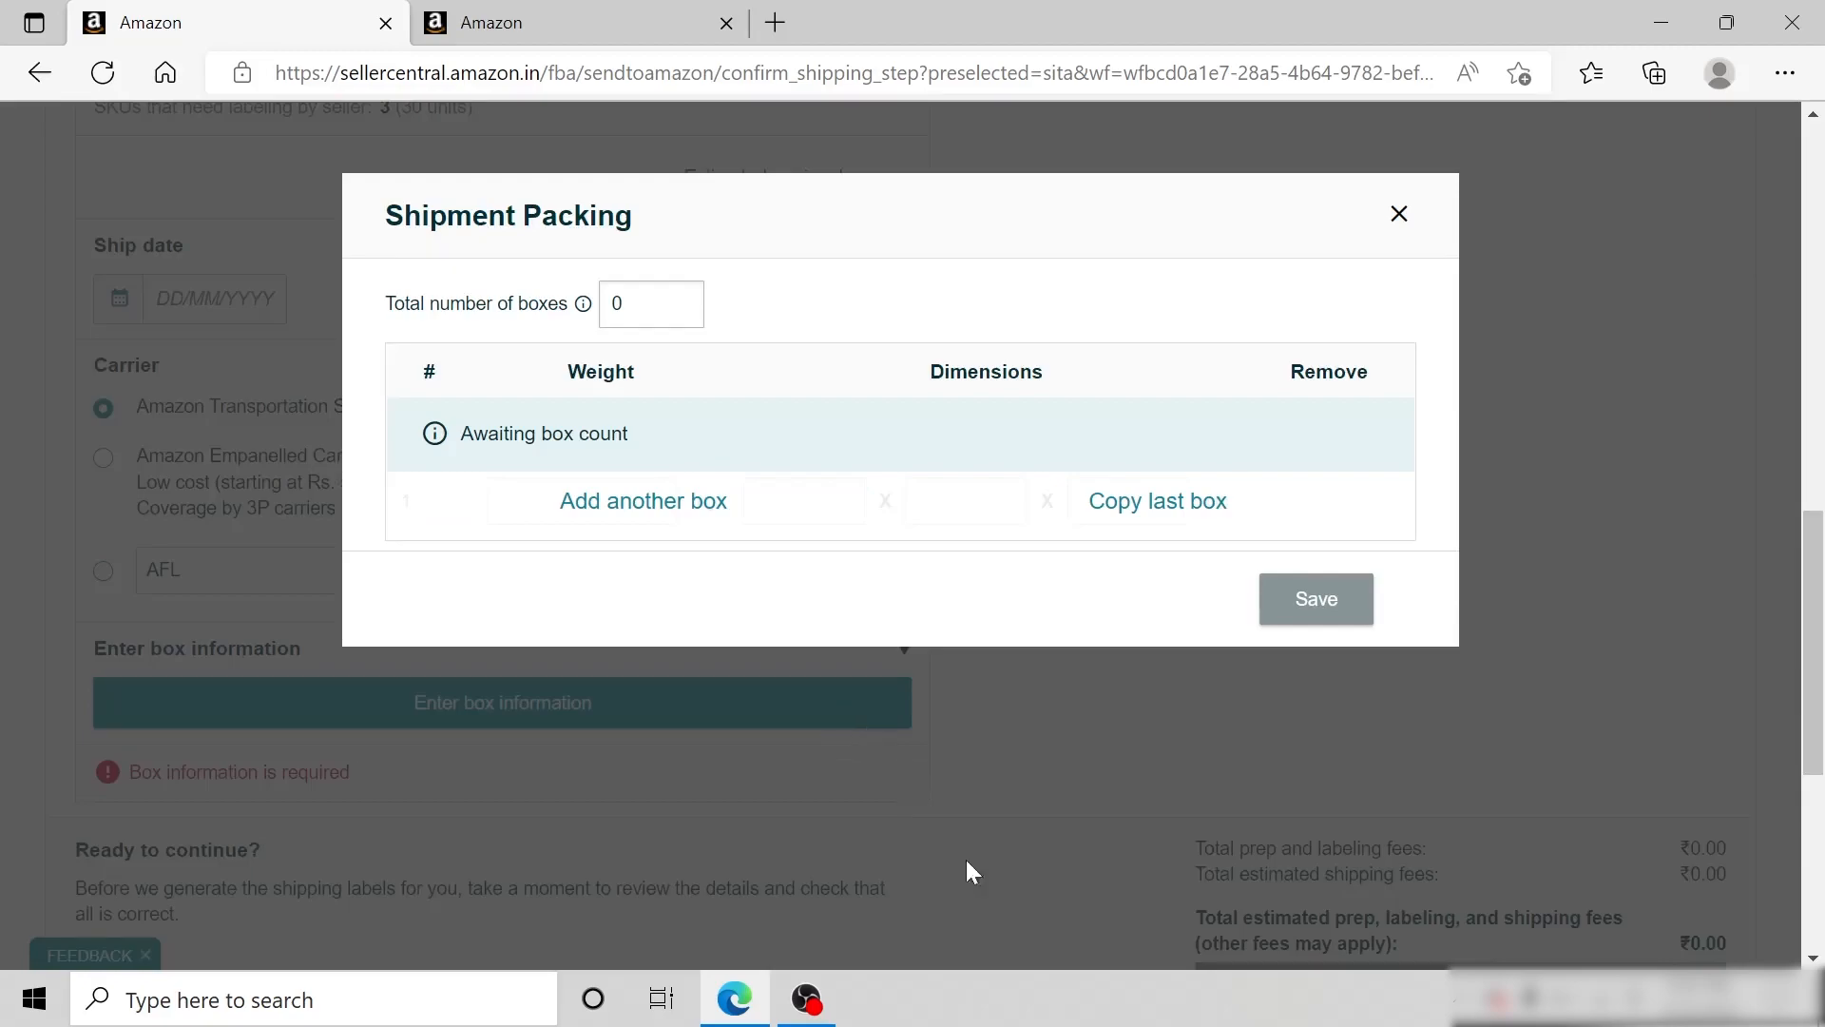
{"action": "key", "text": "Tab"}
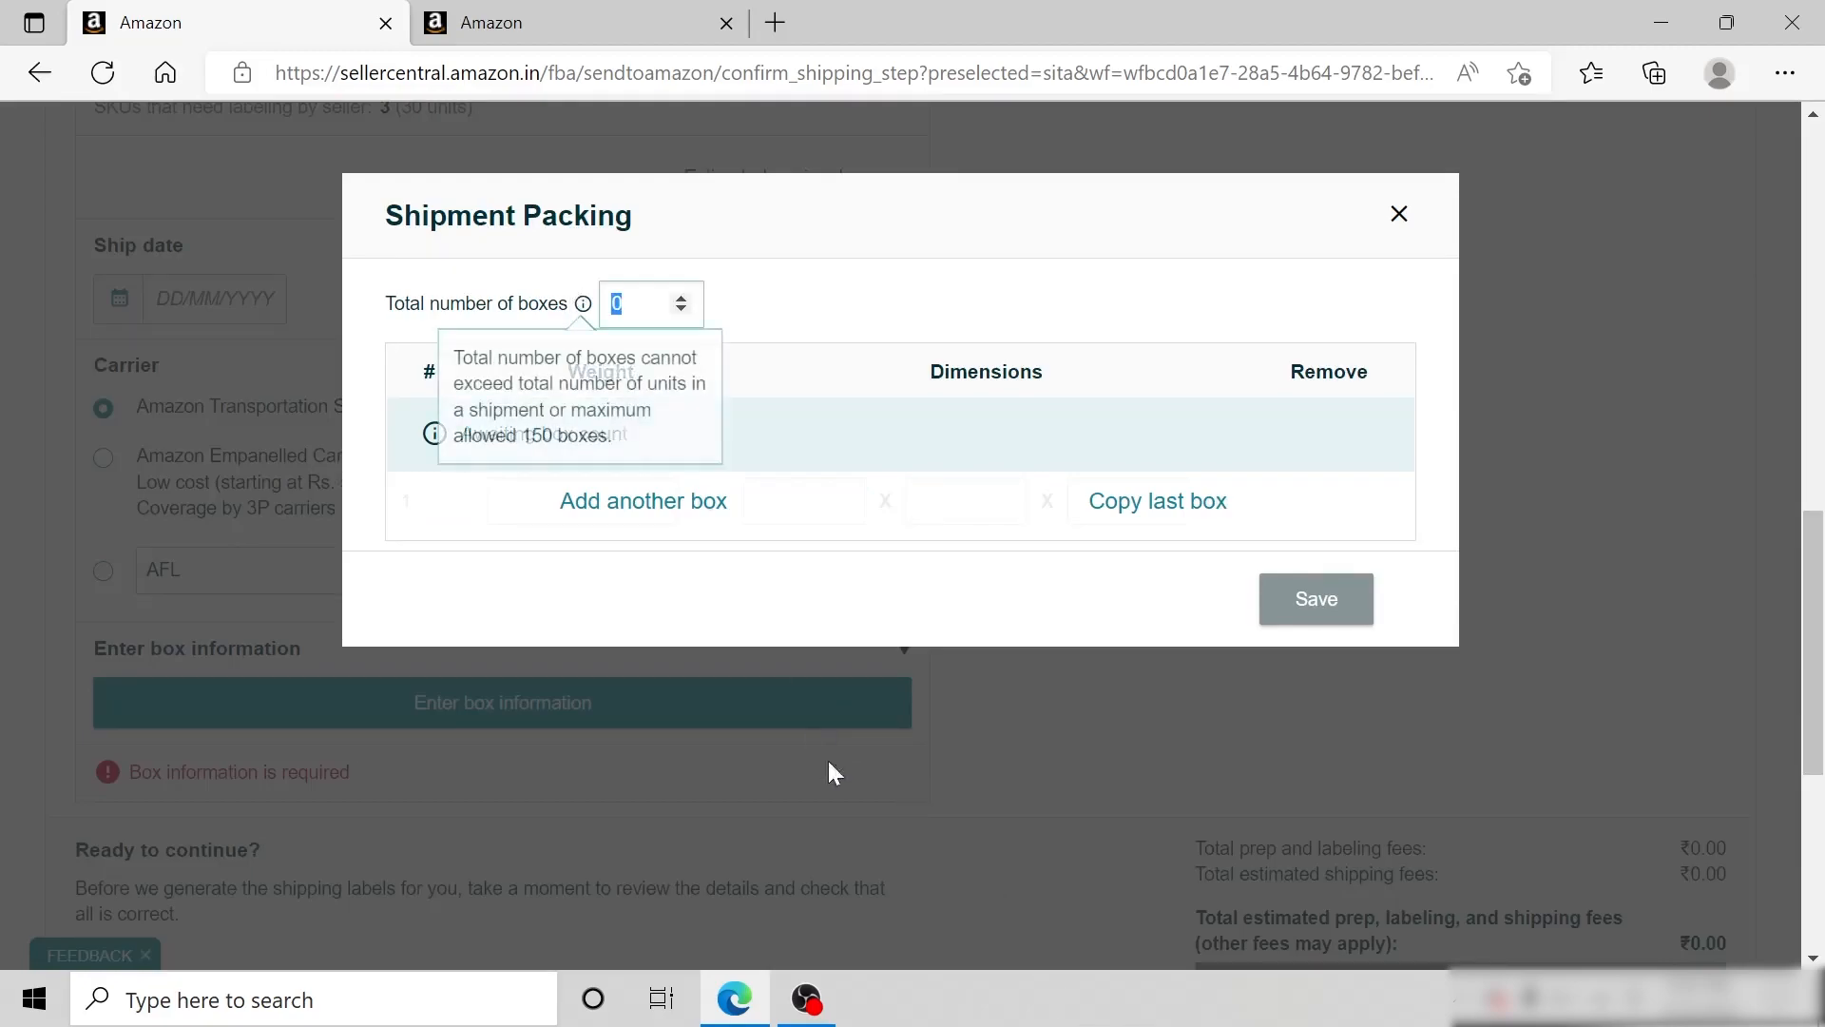
{"action": "type", "text": "2"}
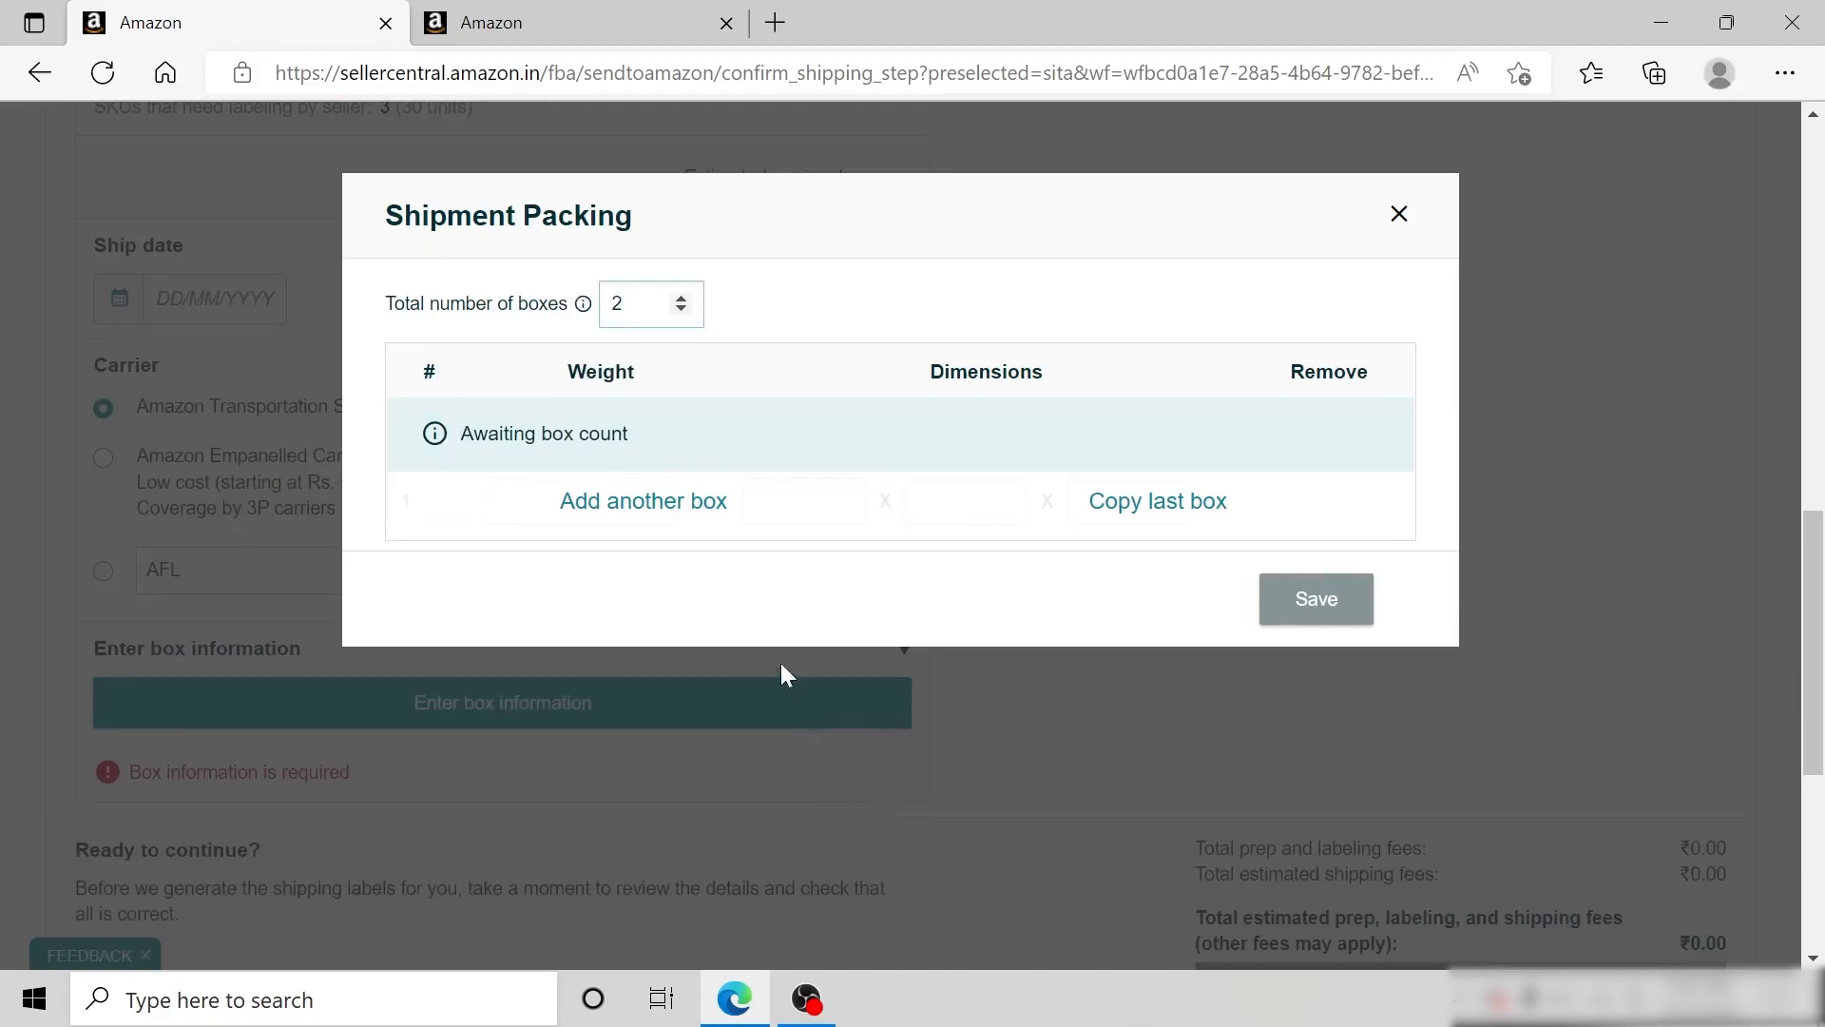
{"action": "left_click", "coordinate": [705, 522]}
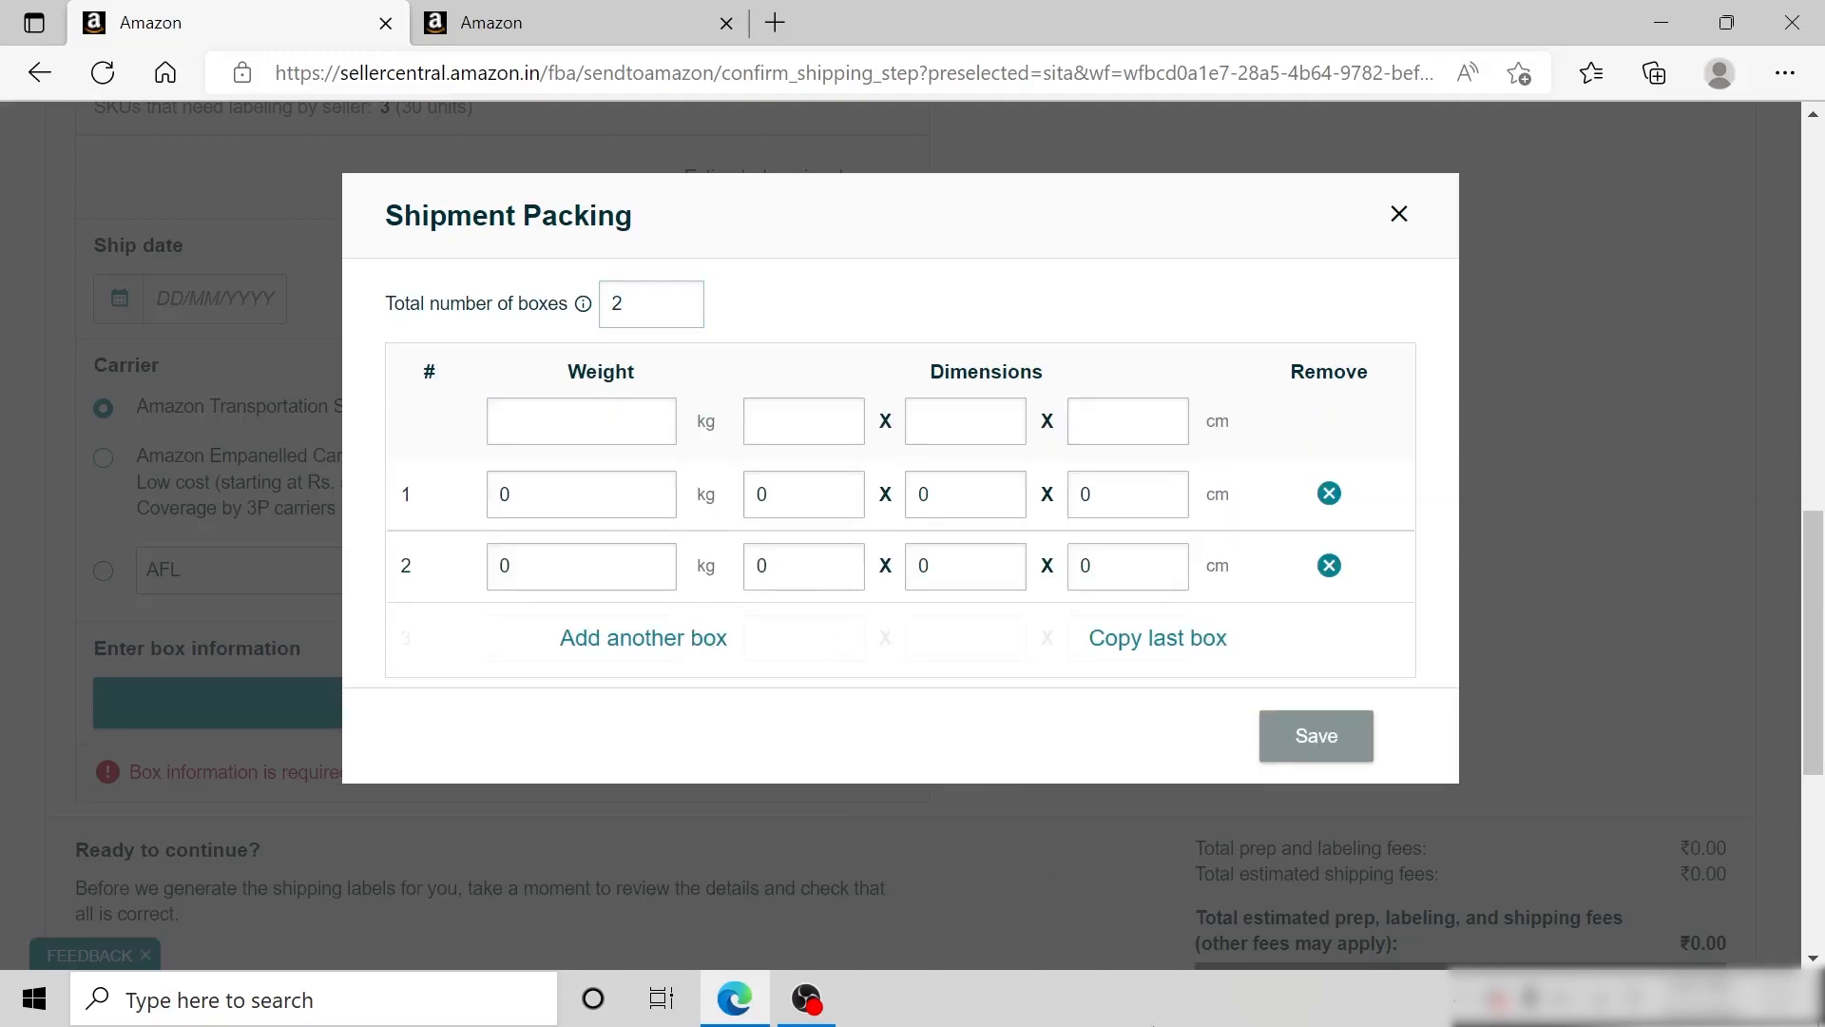
Save a weight of 5 kg and dimensions of 30 x 25 x 20 cm for both boxes, and accept the charges to confirm shipping
{"action": "type", "text": "5"}
{"action": "key", "text": "Tab"}
{"action": "type", "text": "30"}
{"action": "key", "text": "Tab"}
{"action": "type", "text": "25"}
{"action": "key", "text": "Tab"}
{"action": "type", "text": "20"}
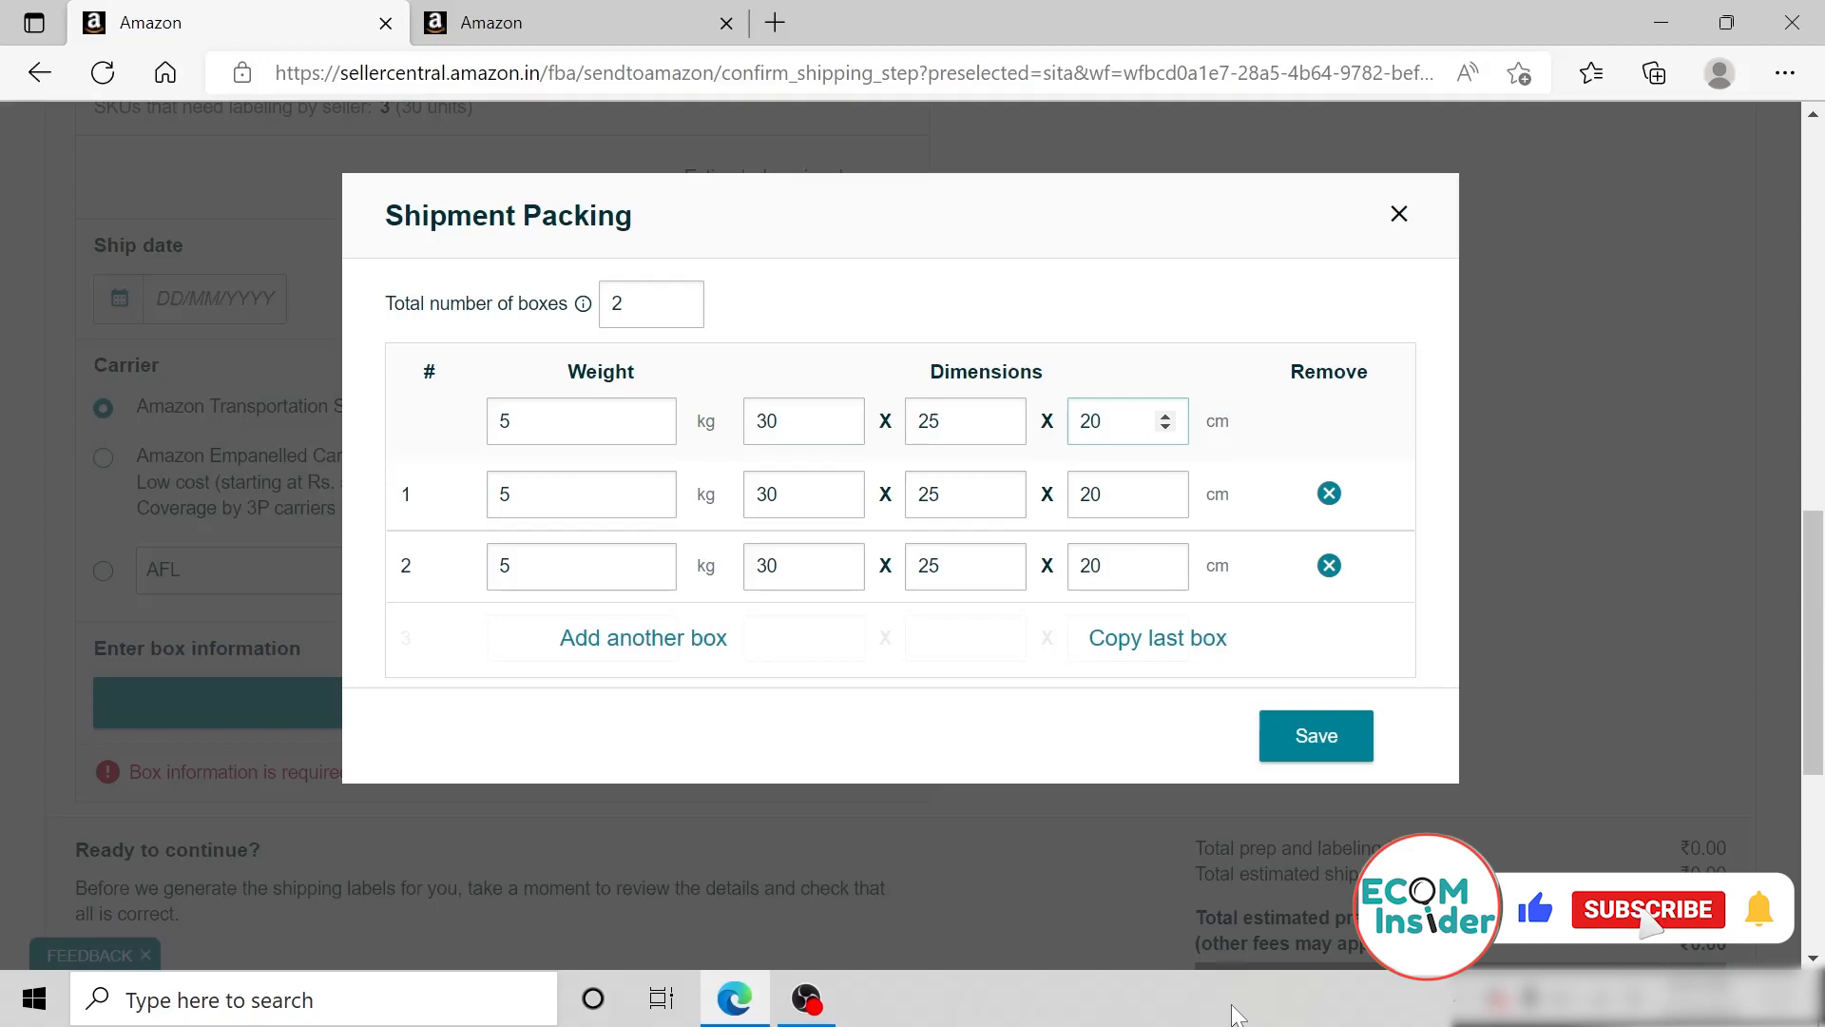
{"action": "left_click", "coordinate": [1313, 734]}
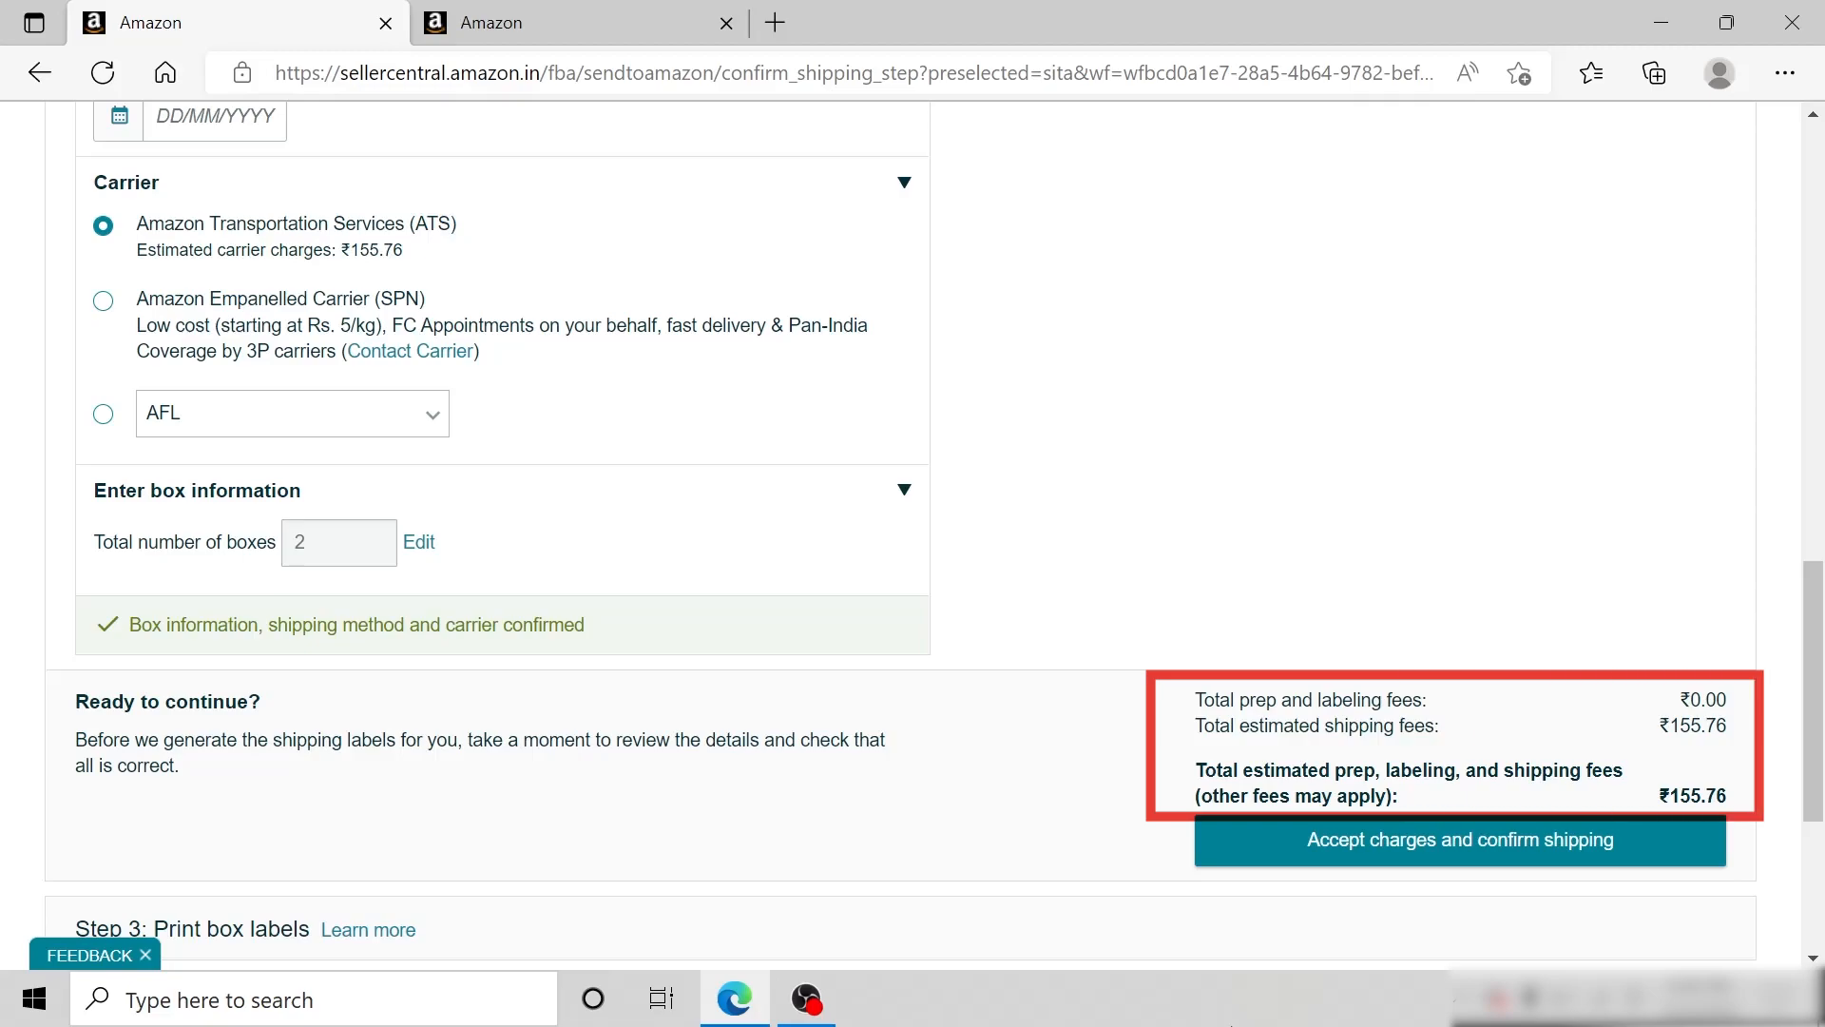
{"action": "left_click", "coordinate": [1390, 855]}
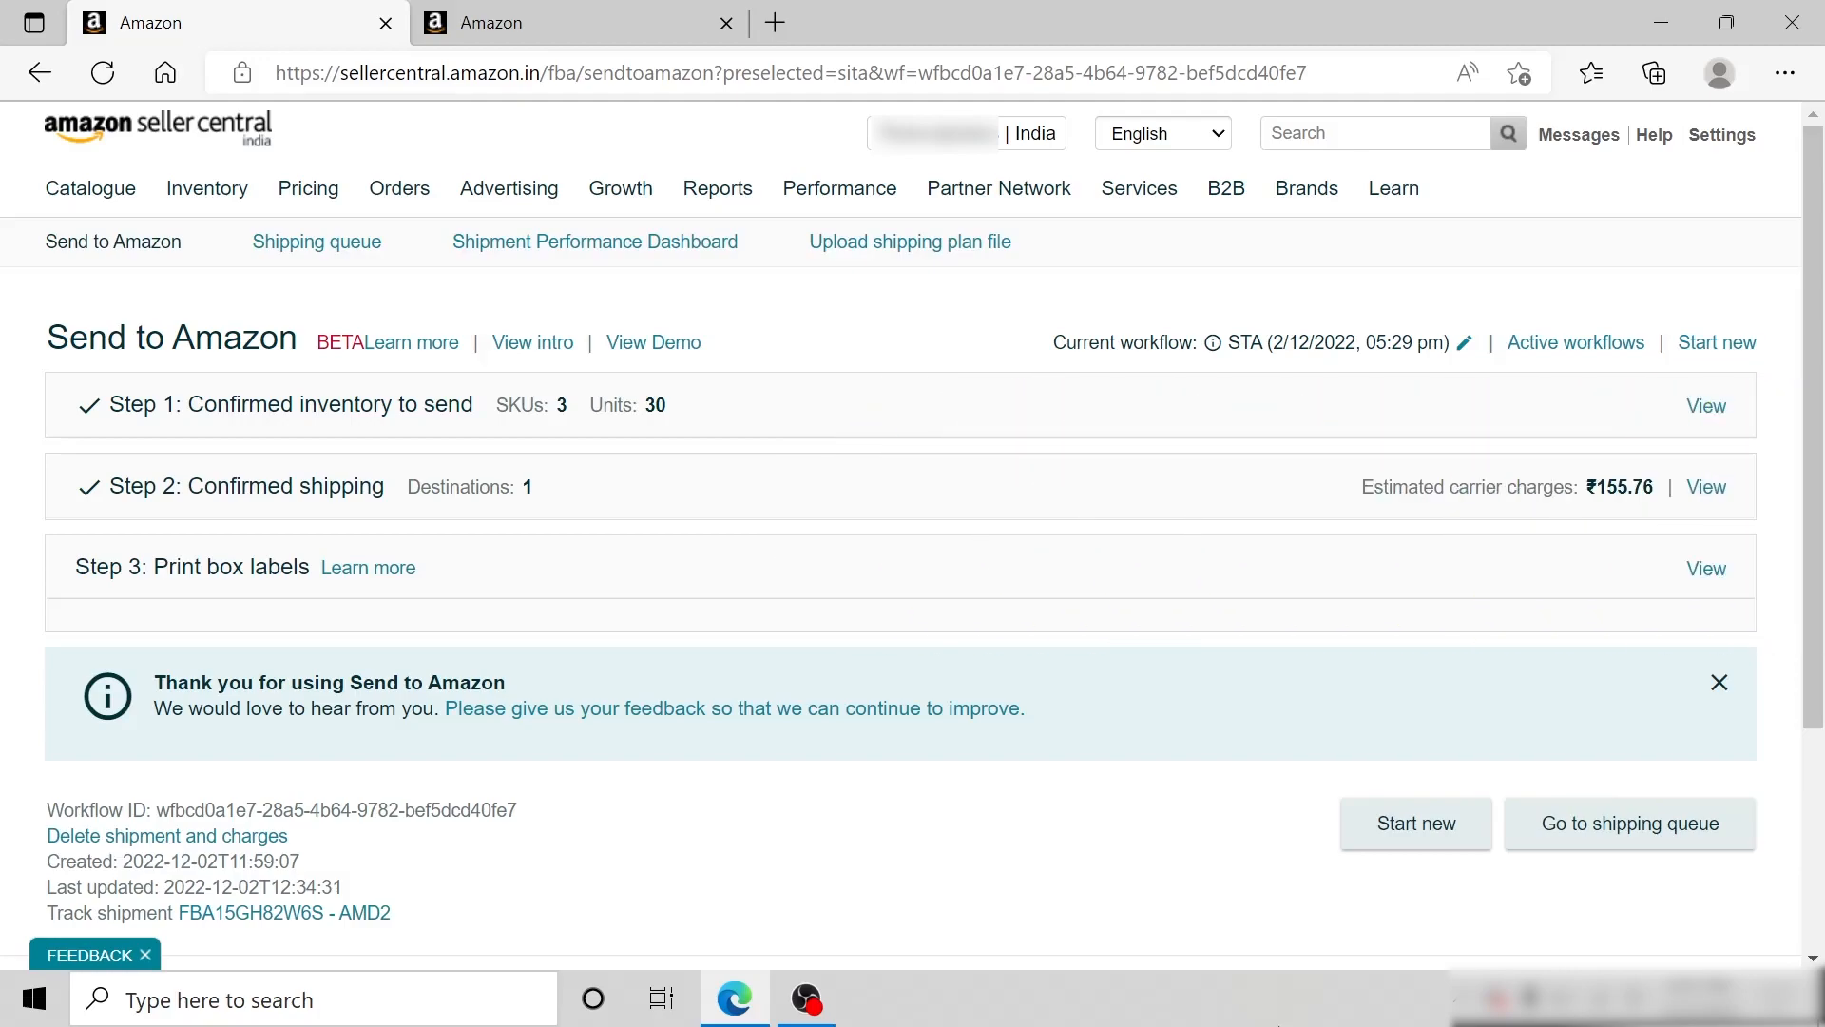
Open the Print box labels step, add a pickup contact with full name, phone number and email address, and select it for Shipment #1
{"action": "scroll", "coordinate": [913, 532], "scroll_direction": "down", "scroll_amount": 1}
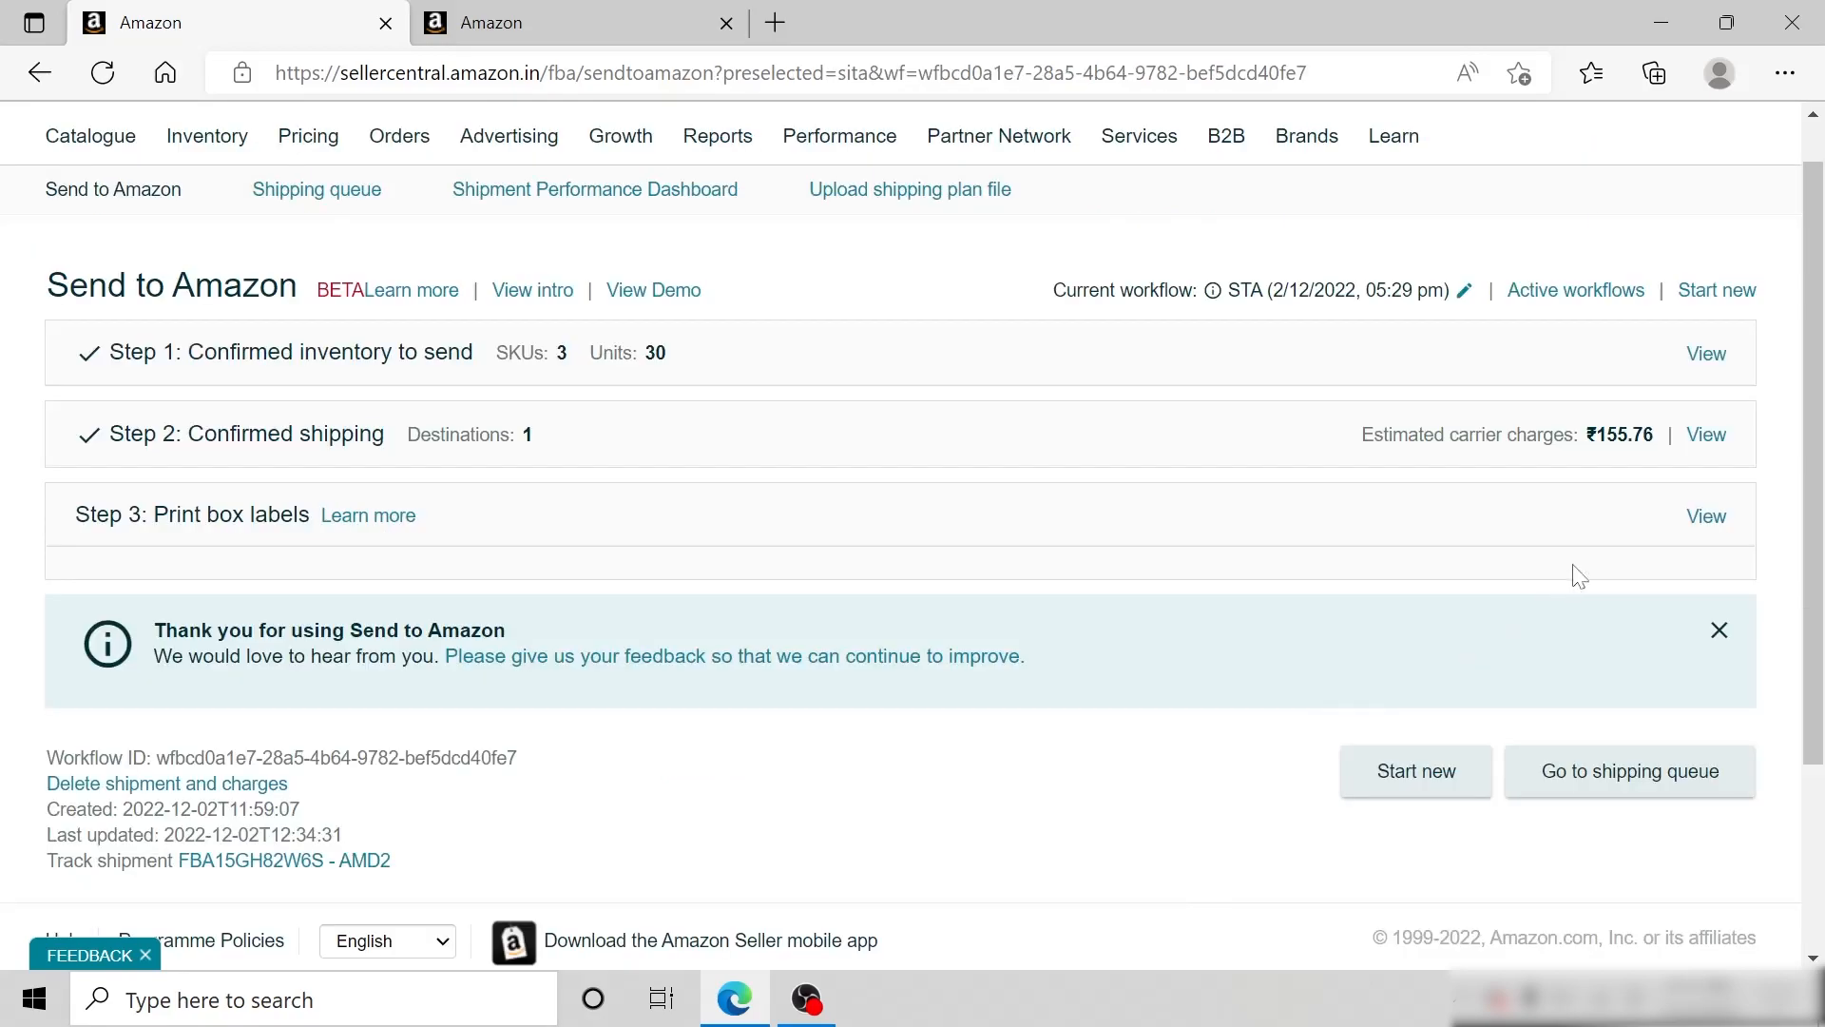
{"action": "left_click", "coordinate": [1708, 523]}
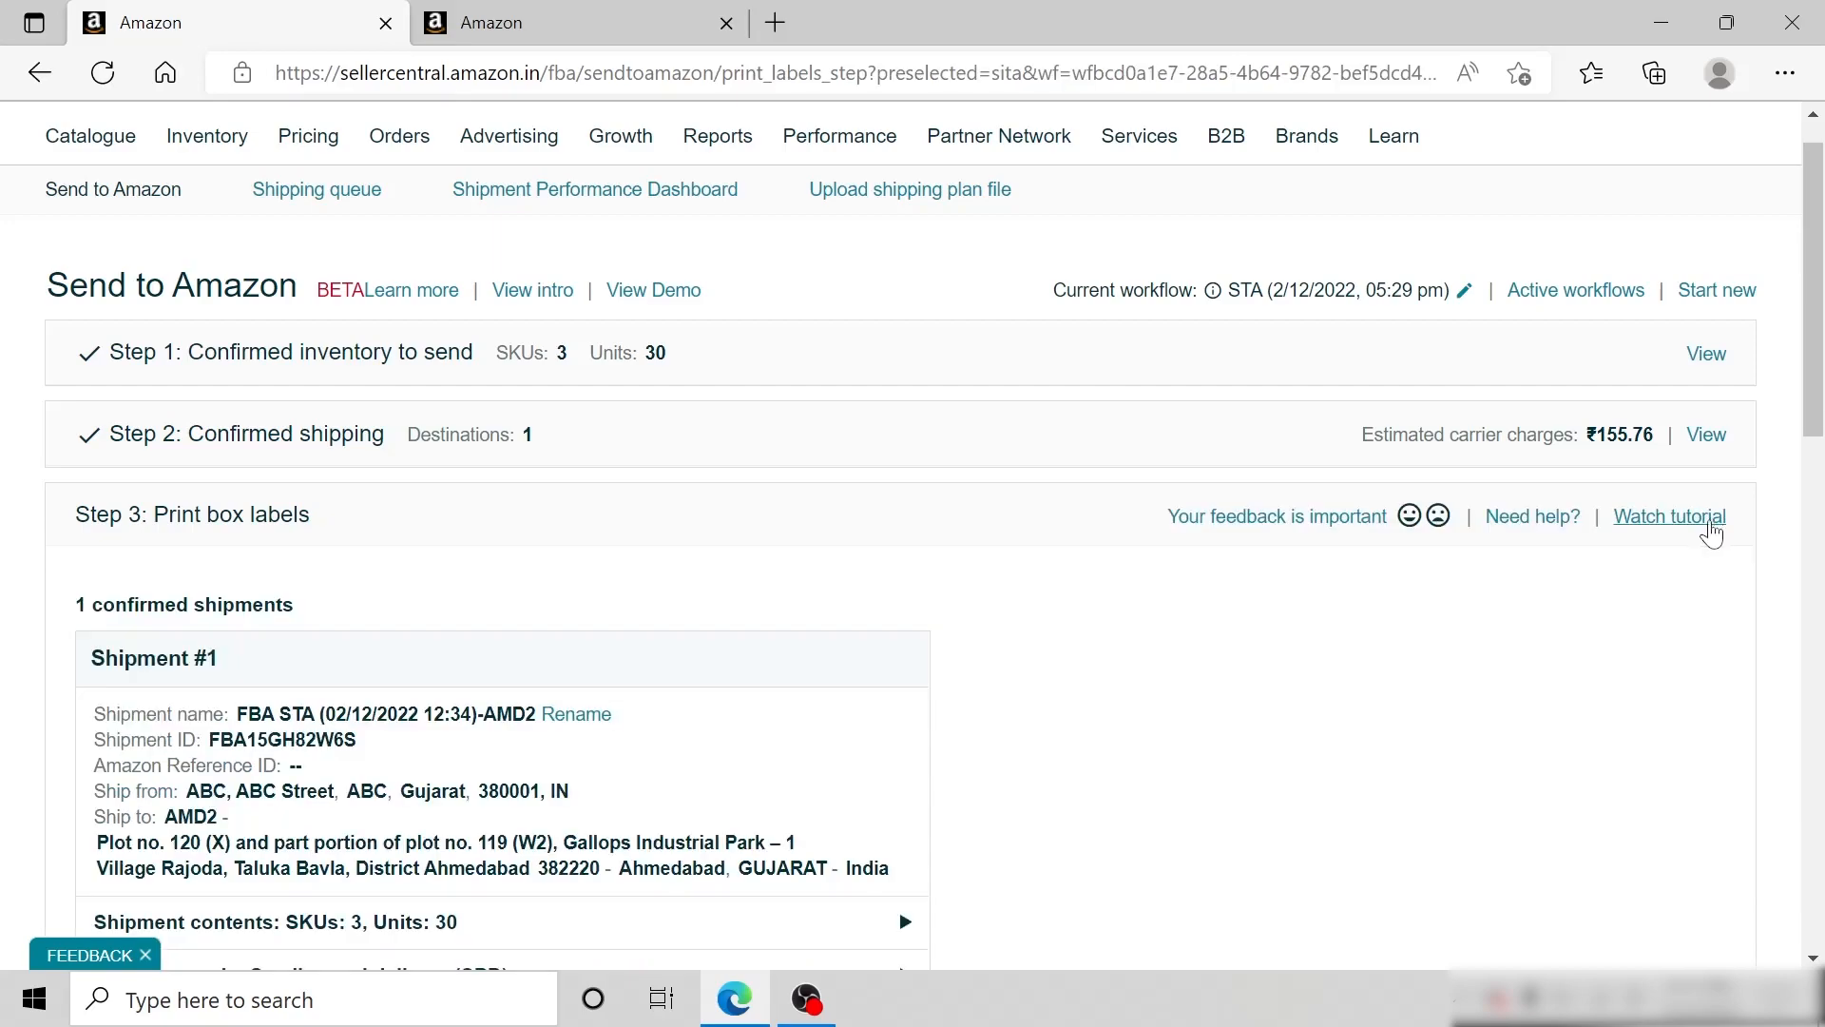
{"action": "left_click_drag", "start_coordinate": [1817, 360], "coordinate": [1821, 485]}
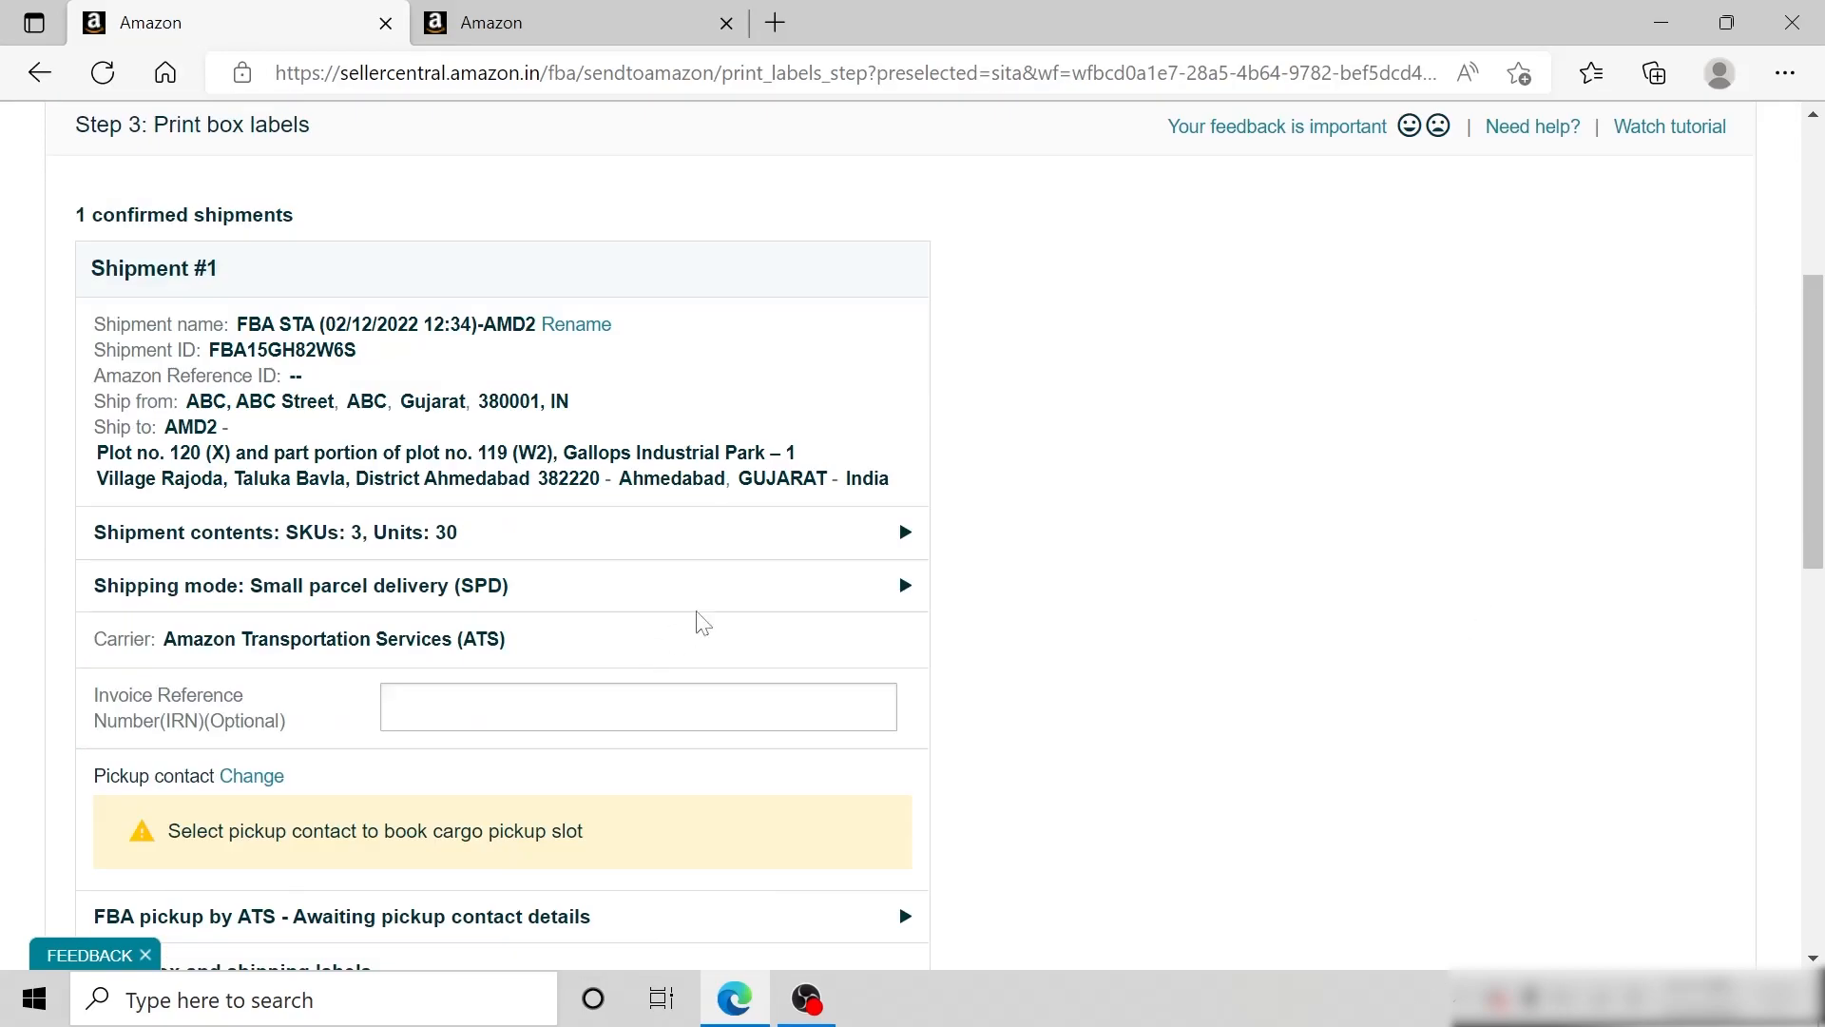
{"action": "left_click", "coordinate": [738, 595]}
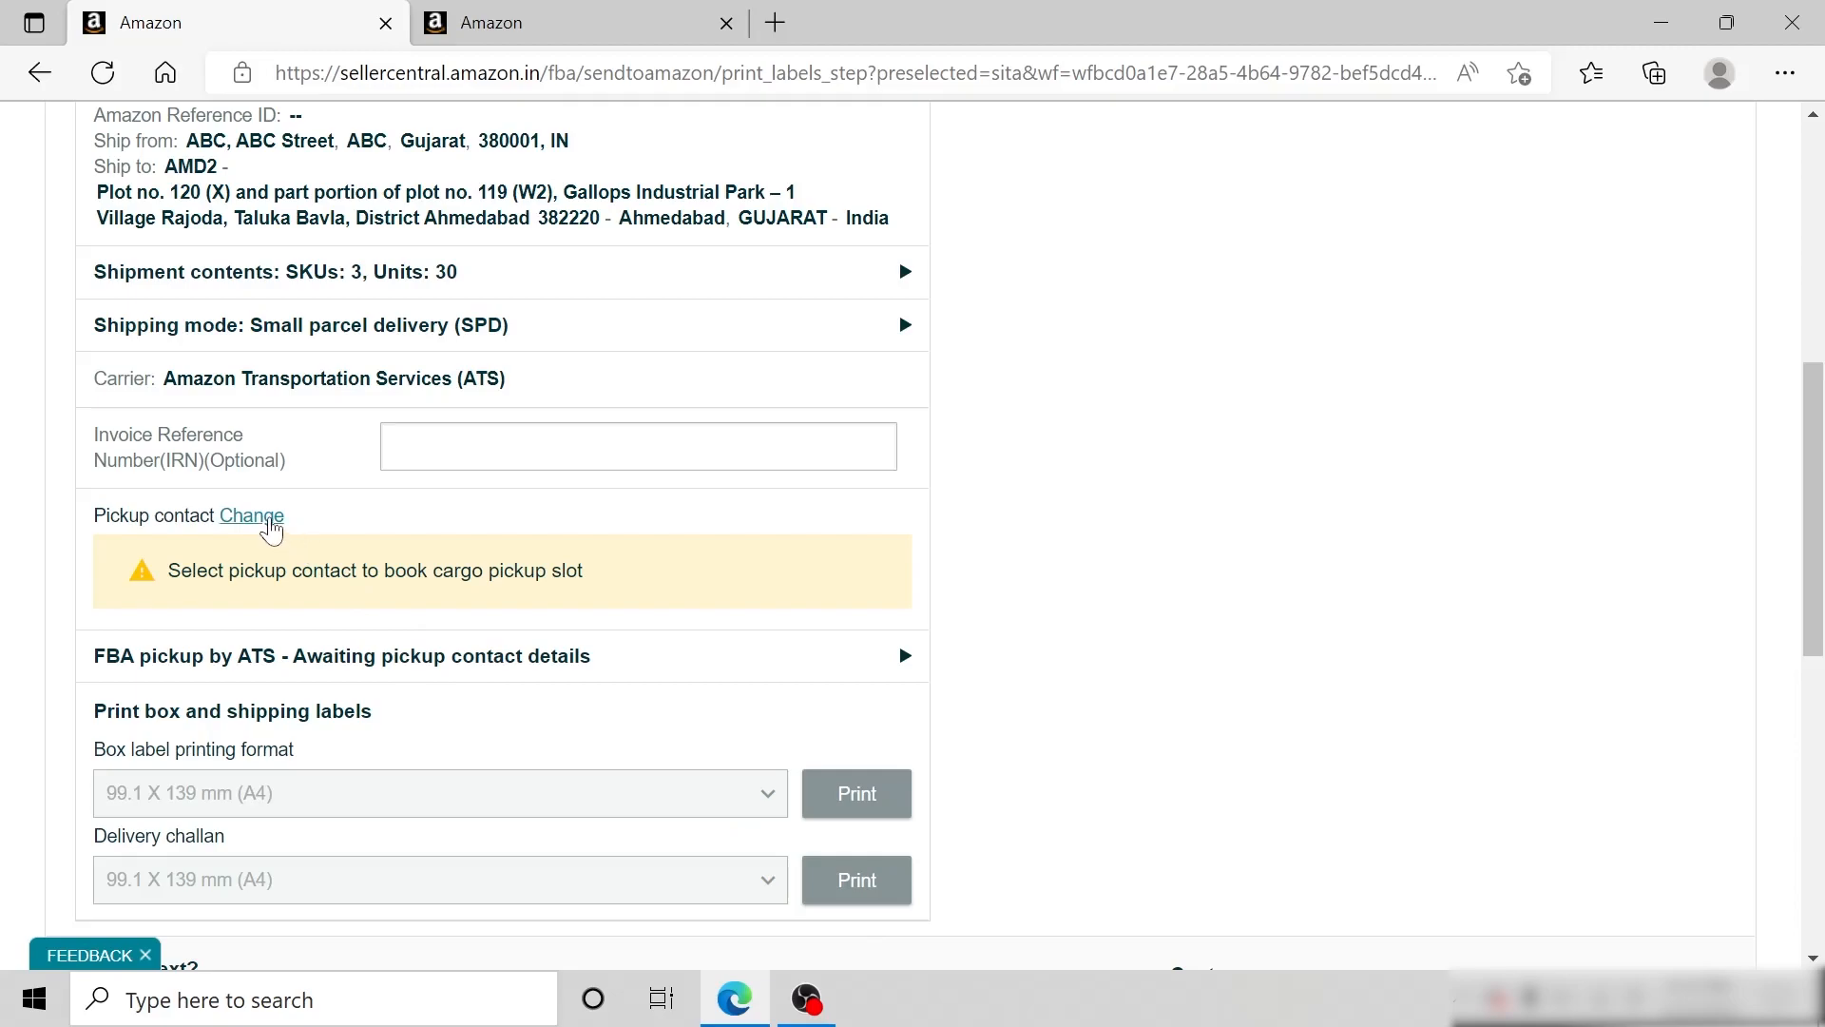
{"action": "left_click", "coordinate": [258, 517]}
{"action": "left_click", "coordinate": [674, 473]}
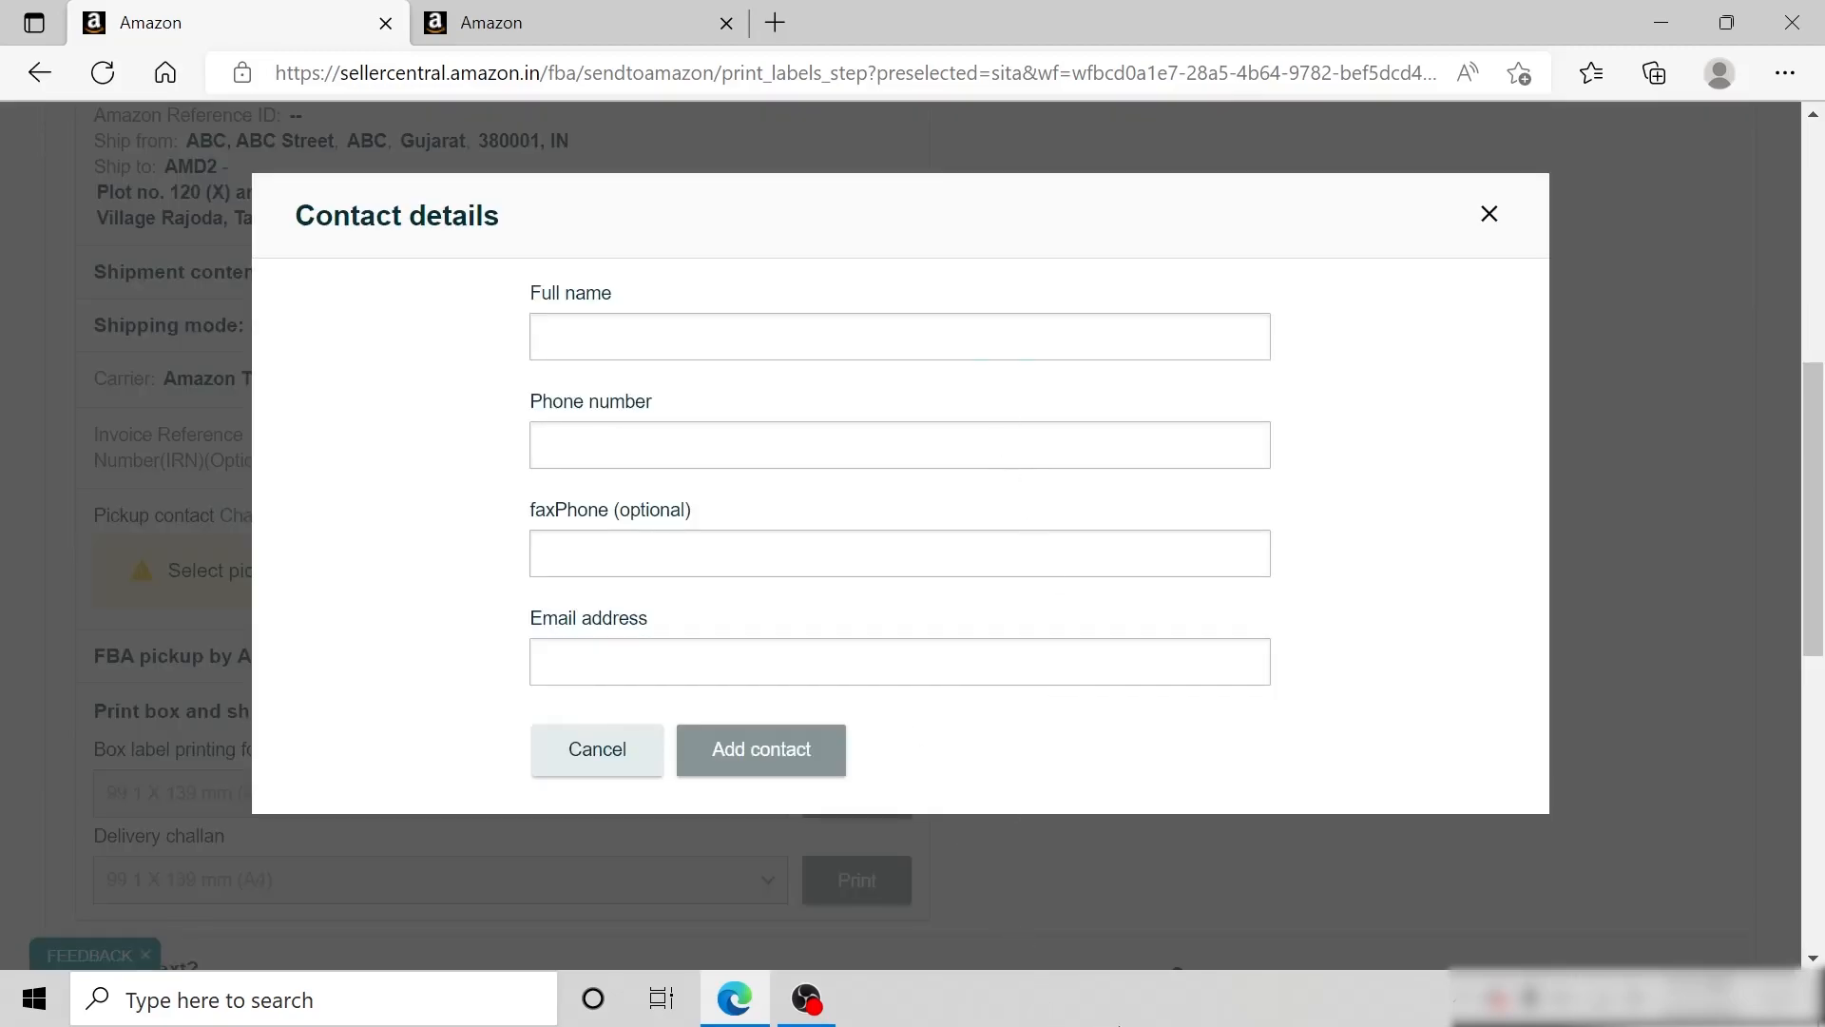
{"action": "type", "text": "AB"}
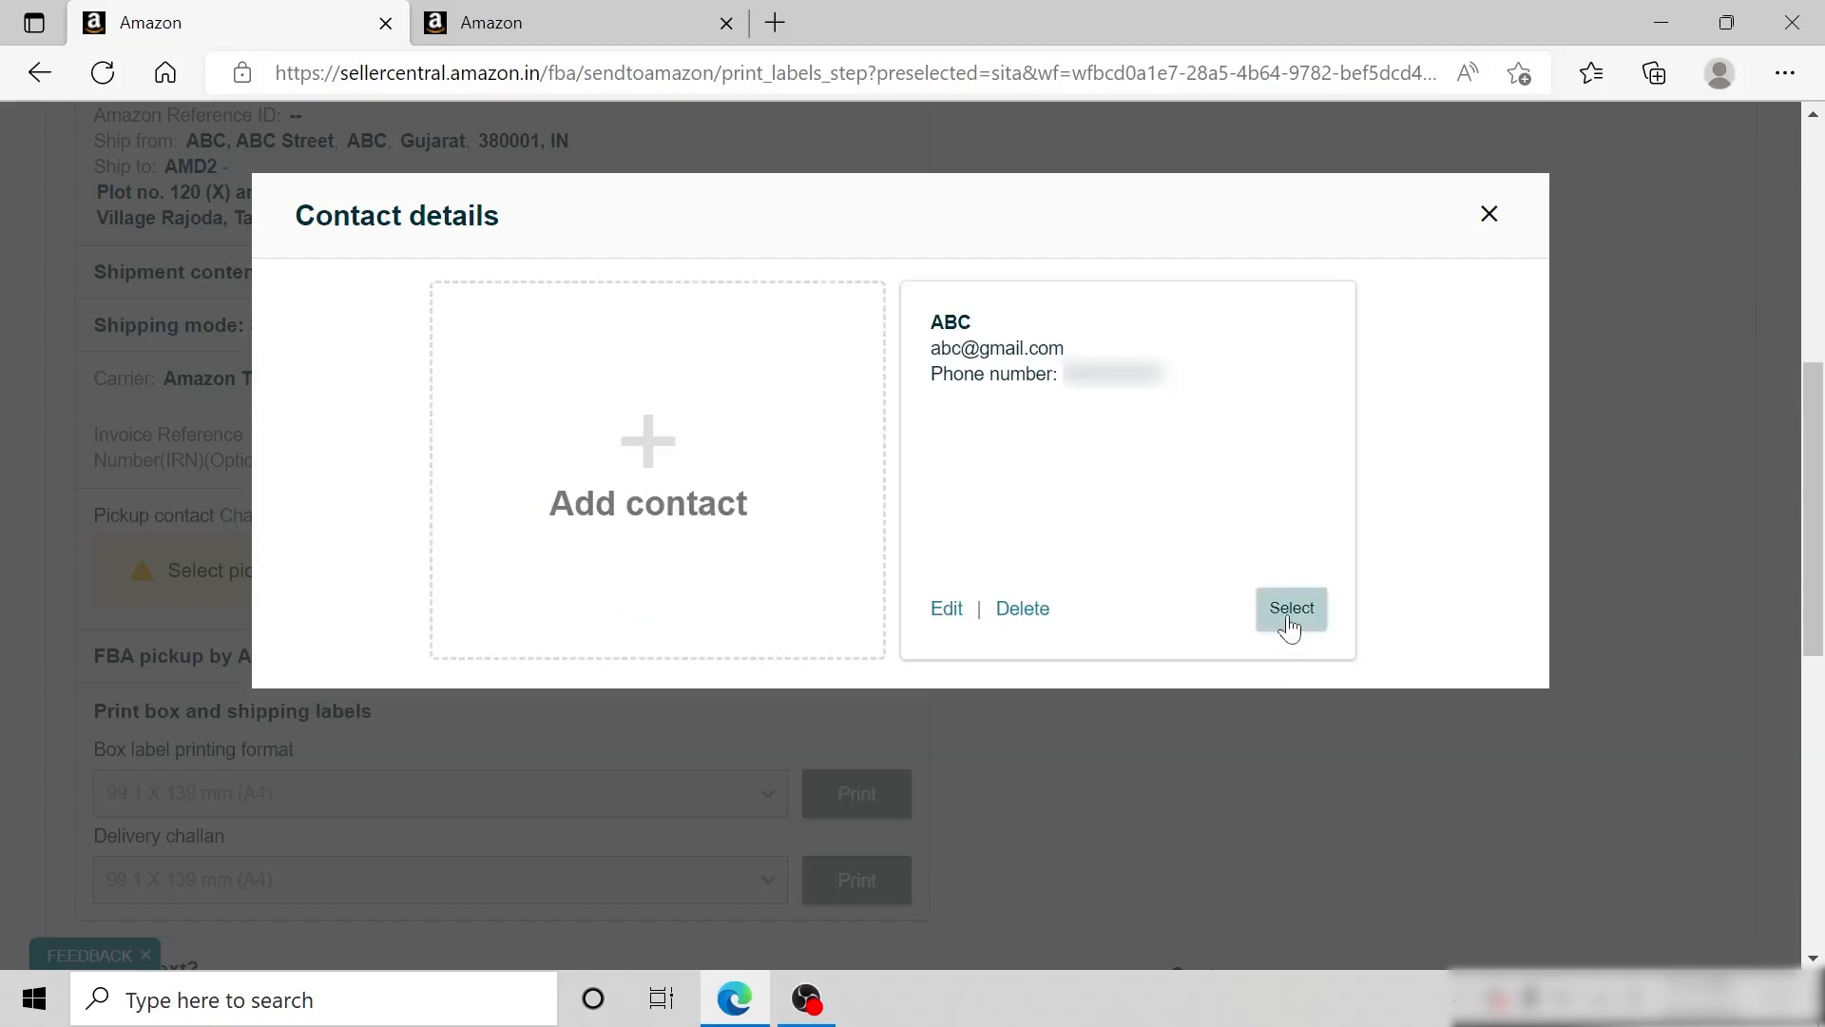
{"action": "left_click", "coordinate": [1291, 620]}
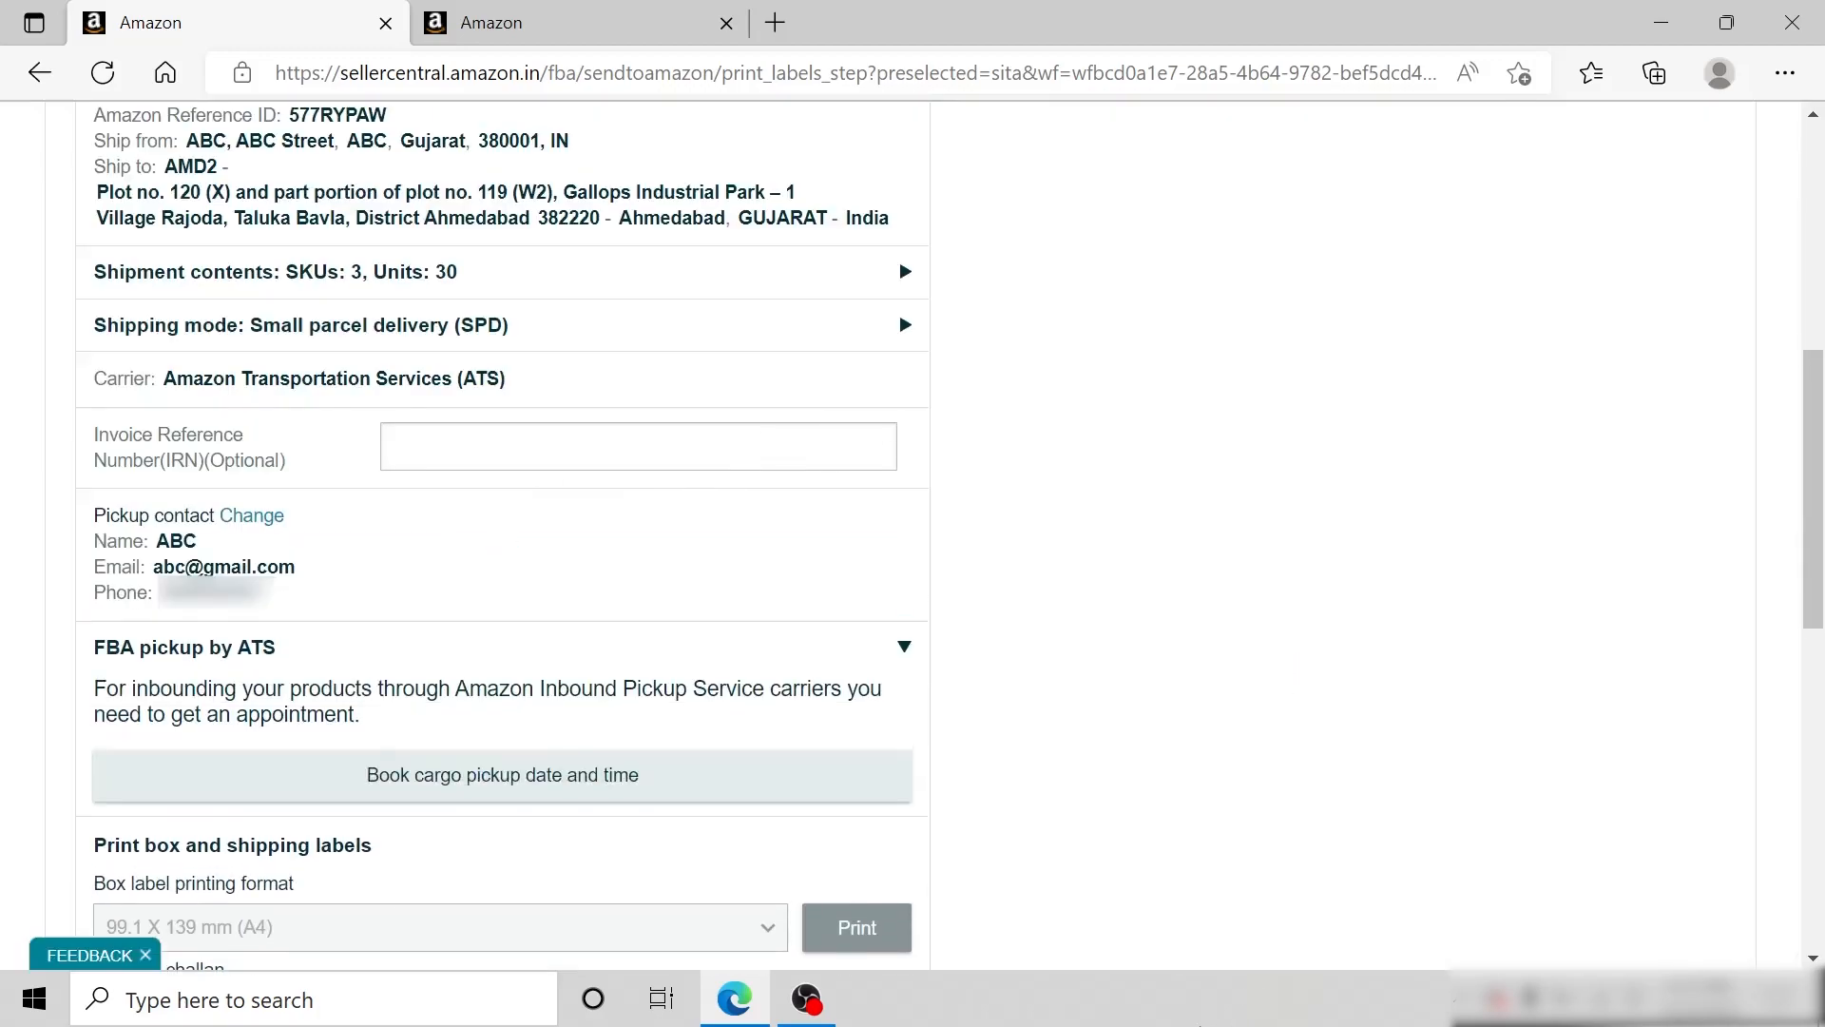
Book the ATS cargo pickup for 6 December 2022, agreeing to the Amazon Partnered Carrier terms and accepting the charges
{"action": "left_click", "coordinate": [791, 760]}
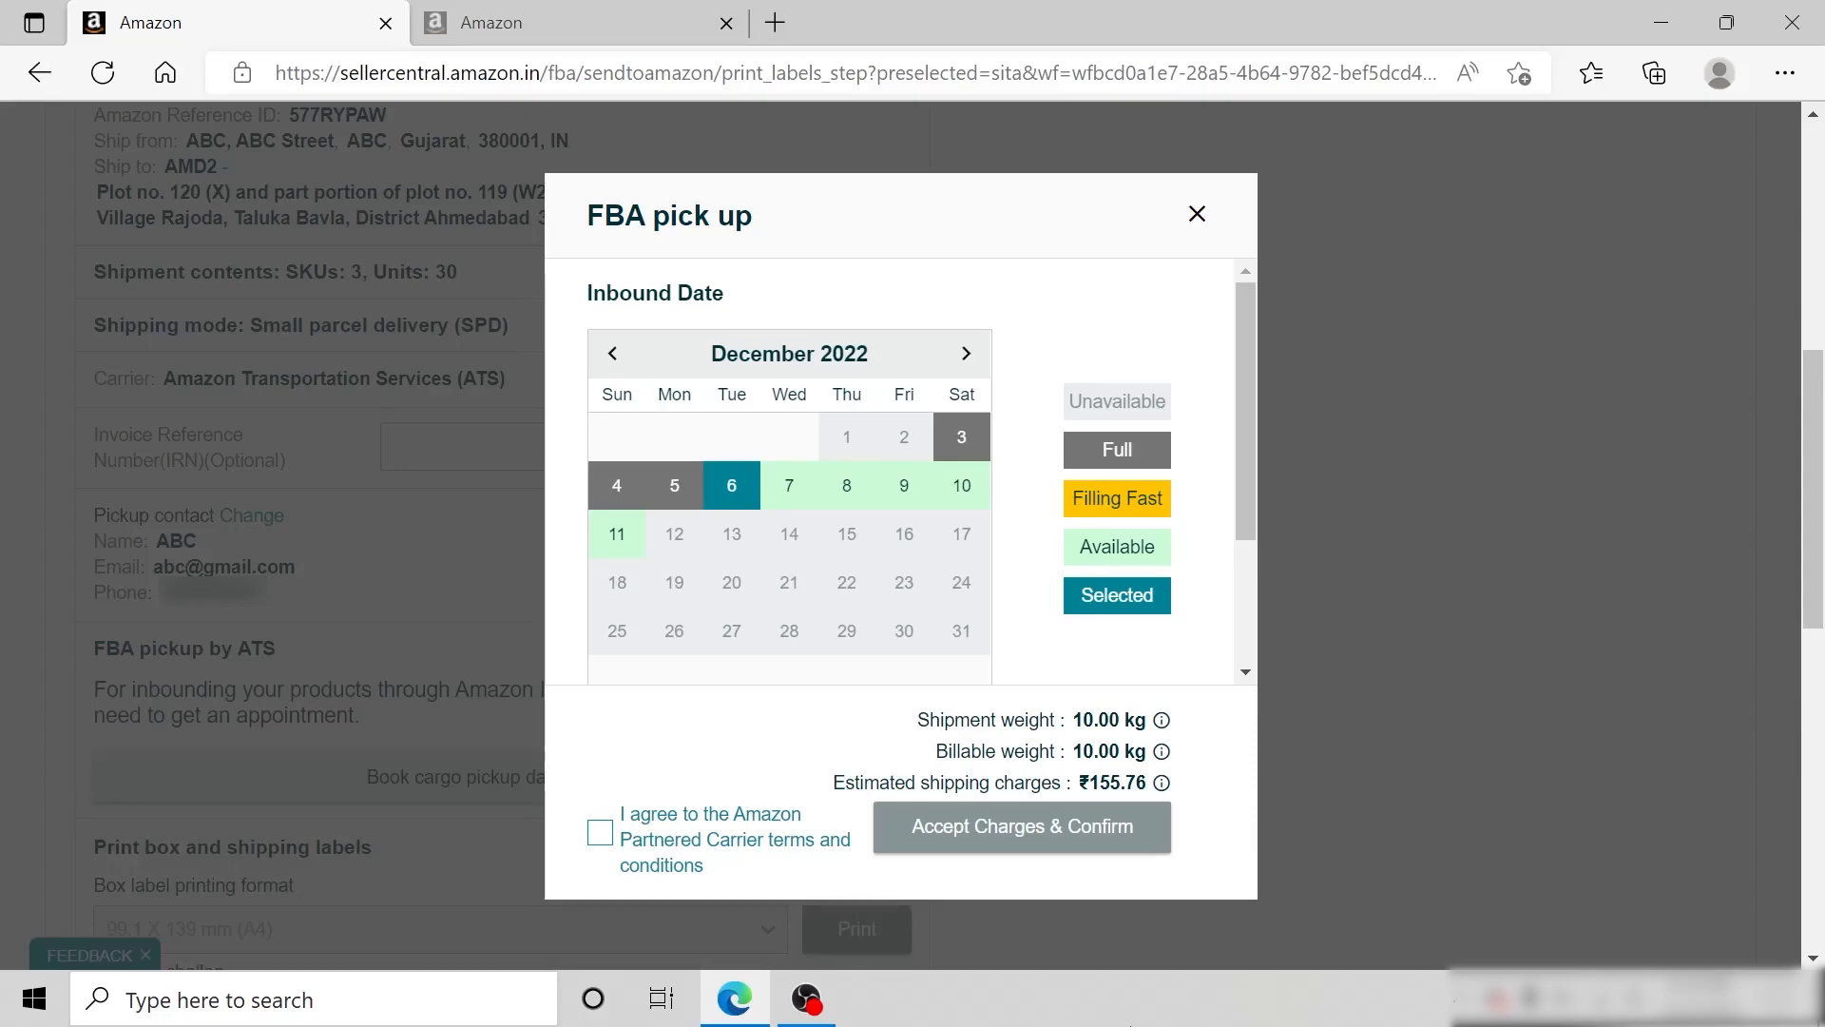
{"action": "left_click", "coordinate": [600, 832]}
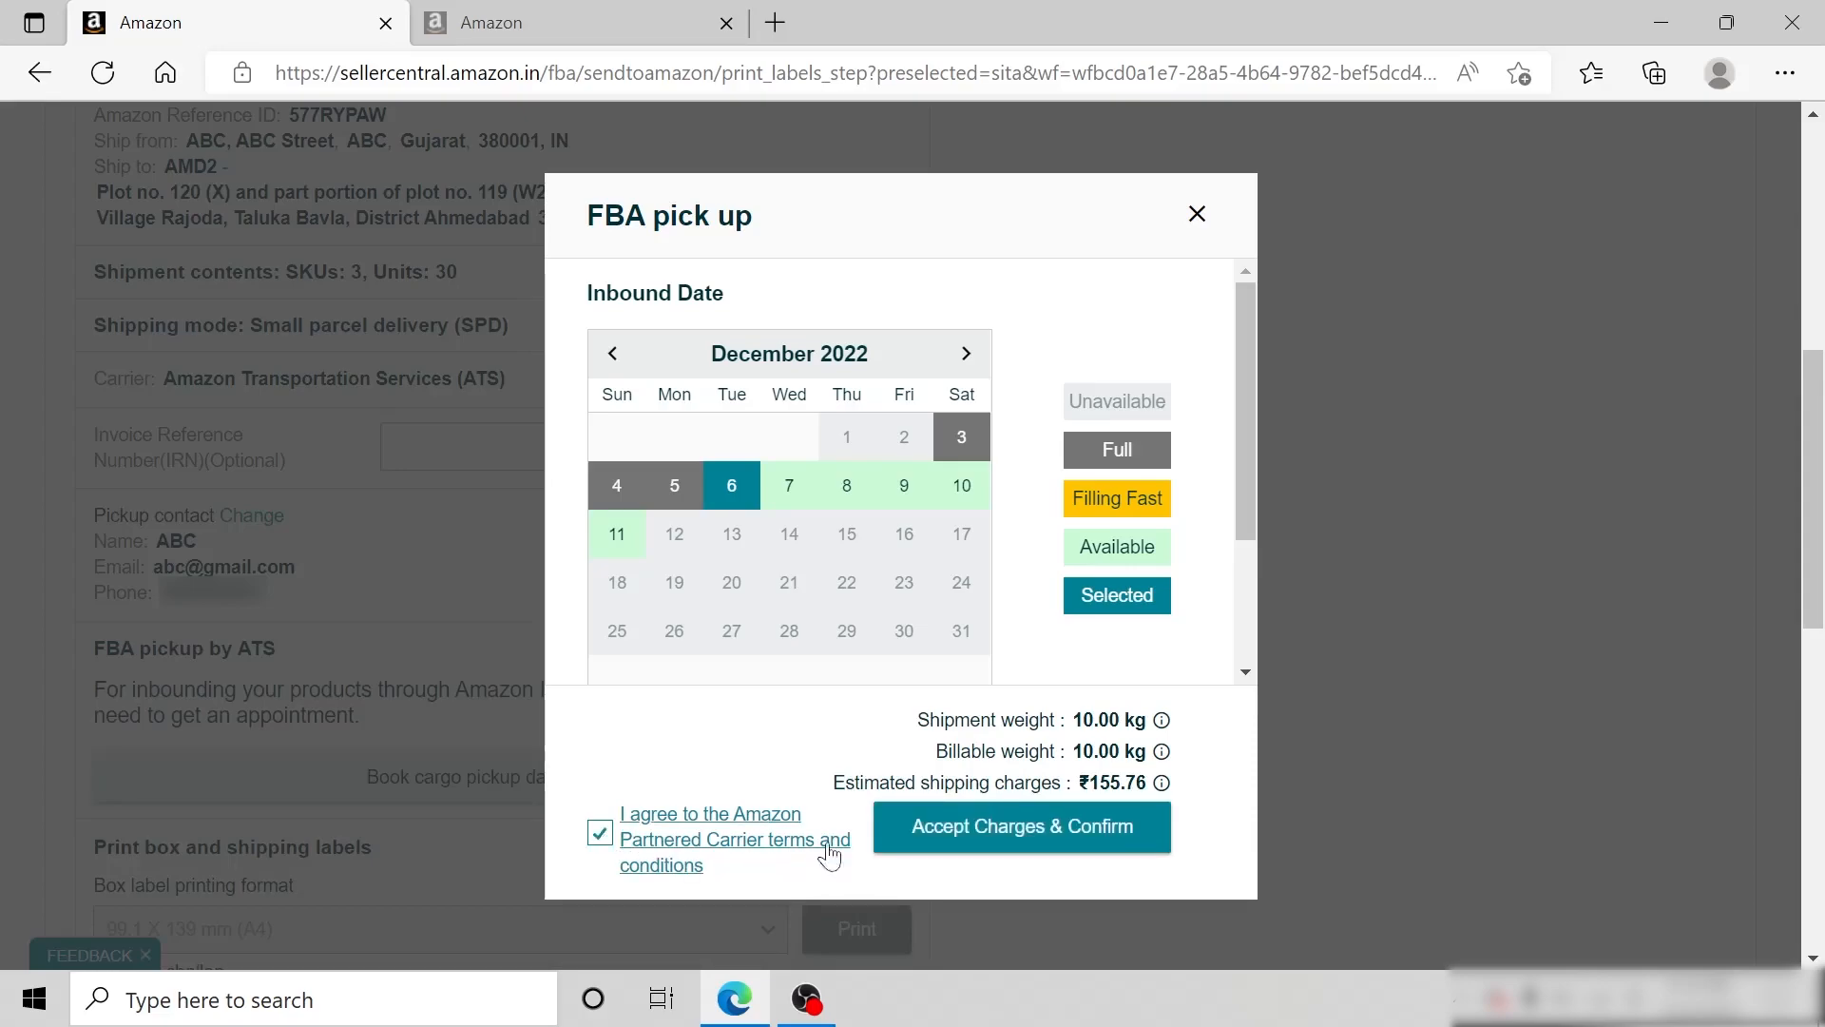
{"action": "left_click", "coordinate": [1043, 844]}
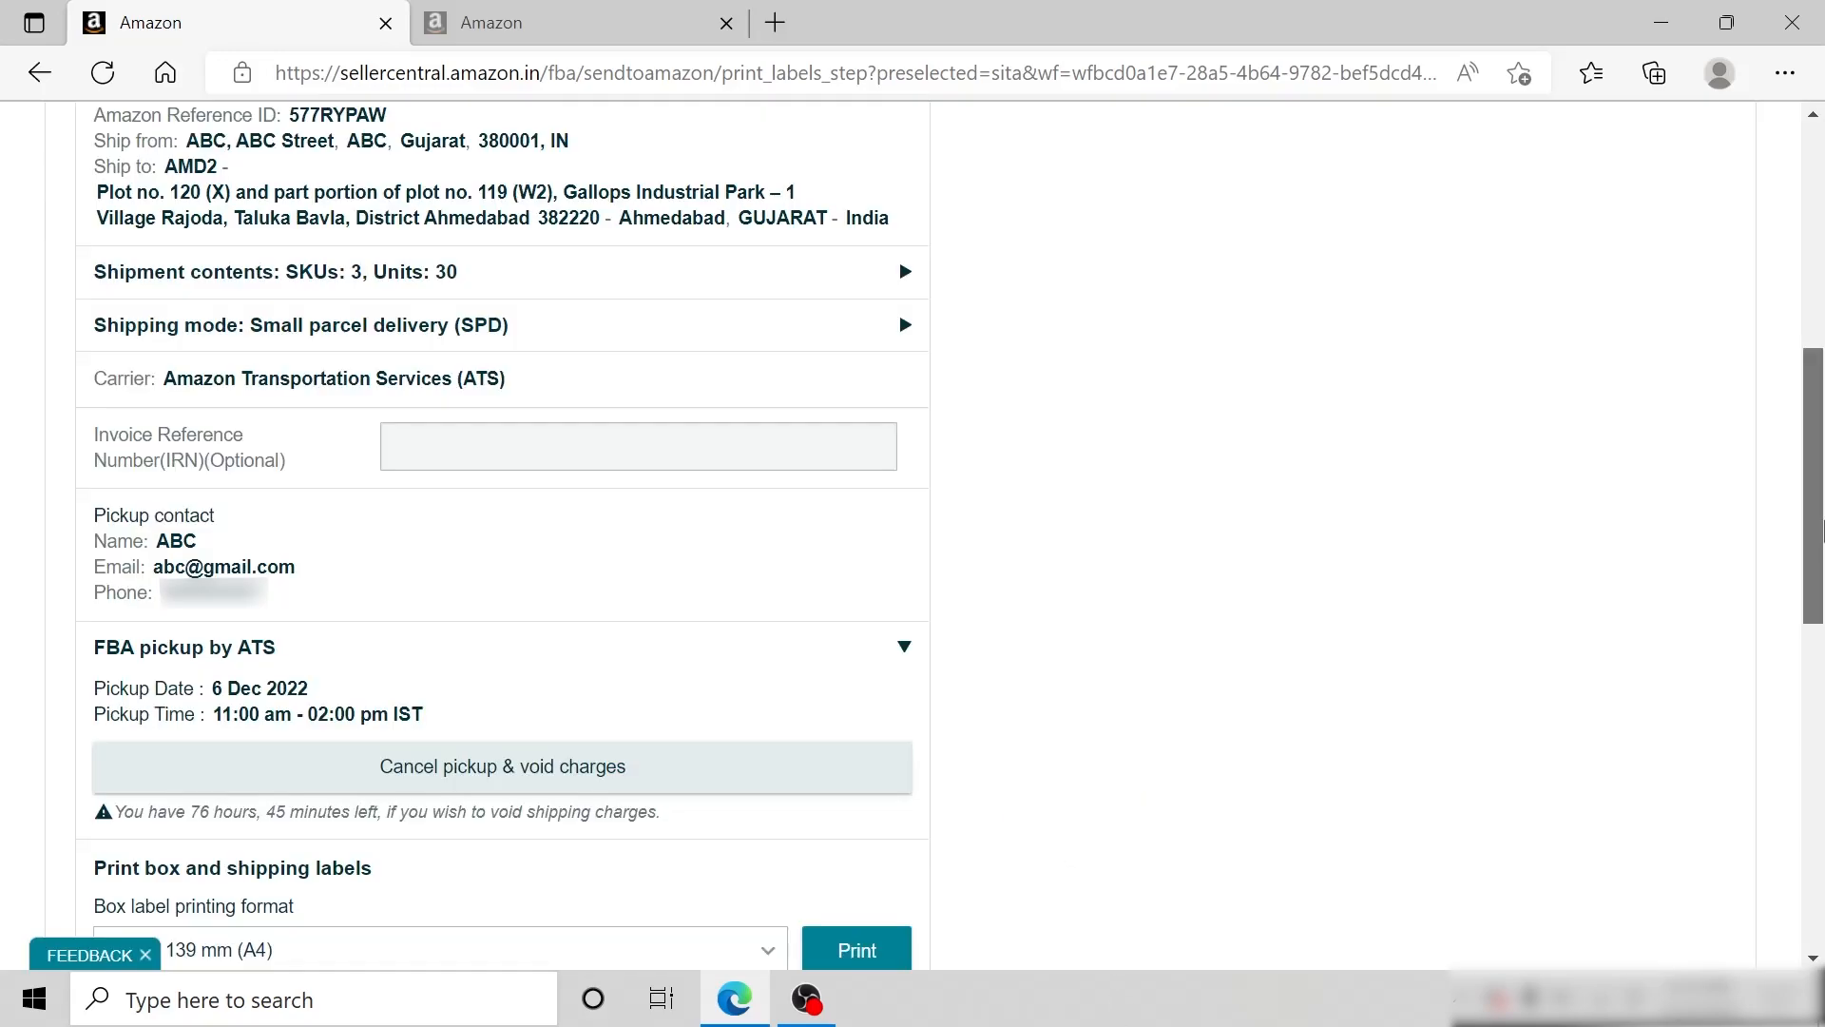
{"action": "left_click_drag", "start_coordinate": [1822, 530], "coordinate": [1823, 646]}
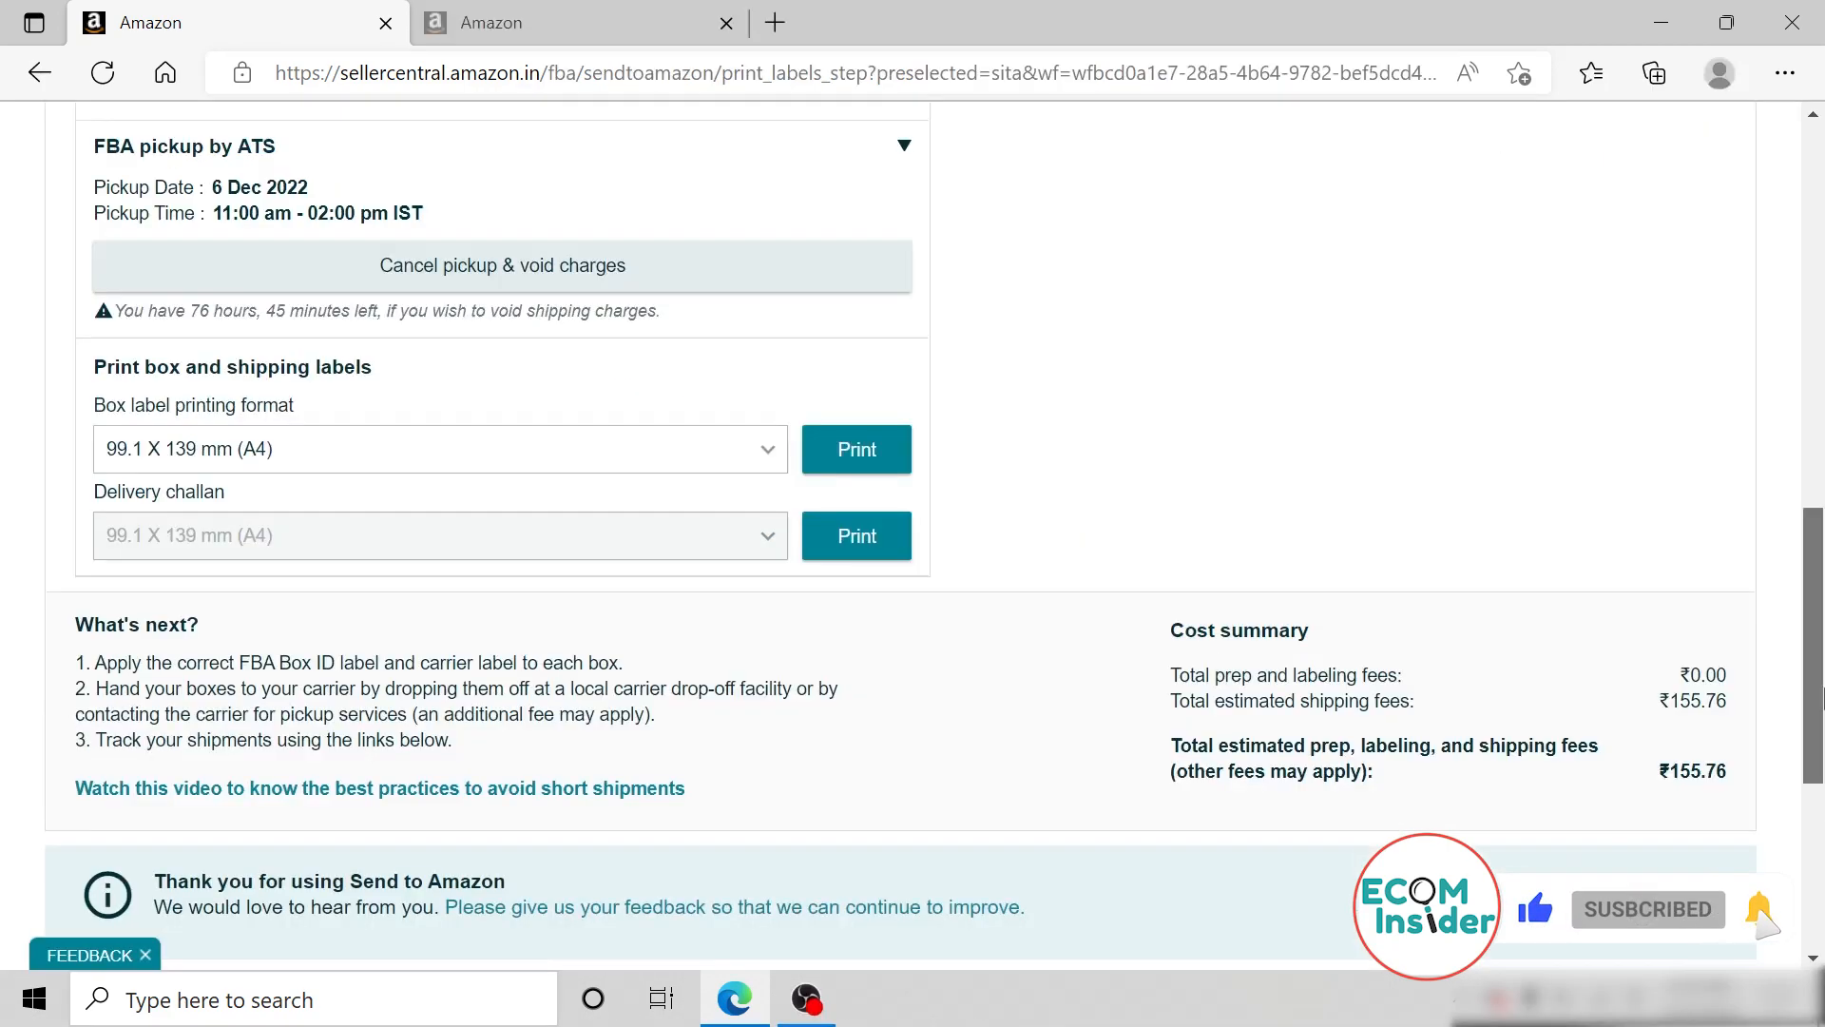
{"action": "scroll", "coordinate": [1554, 861], "scroll_direction": "down", "scroll_amount": 4}
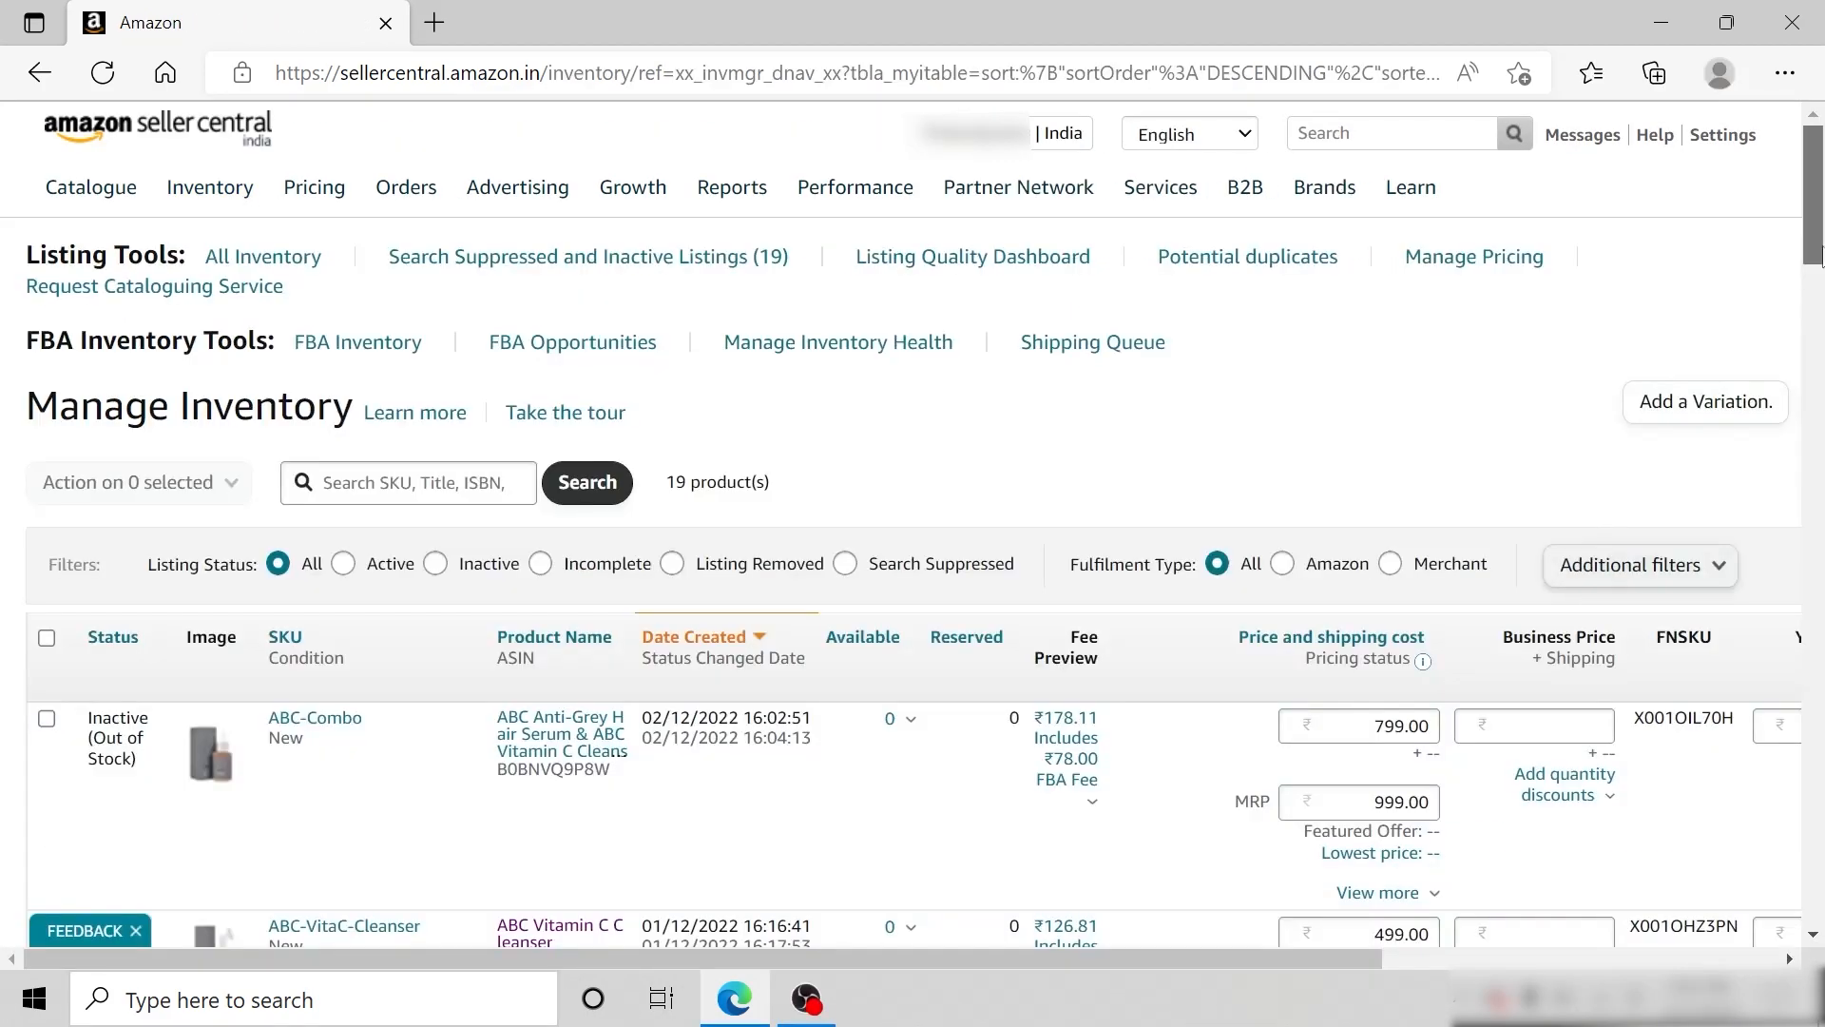
Convert the ABC-Combo, ABC-VitaC-Cleanser and ABC-Hair-AntiGreySerum listings to Fulfilled by Merchant
{"action": "scroll", "coordinate": [1821, 304], "scroll_direction": "down", "scroll_amount": 4}
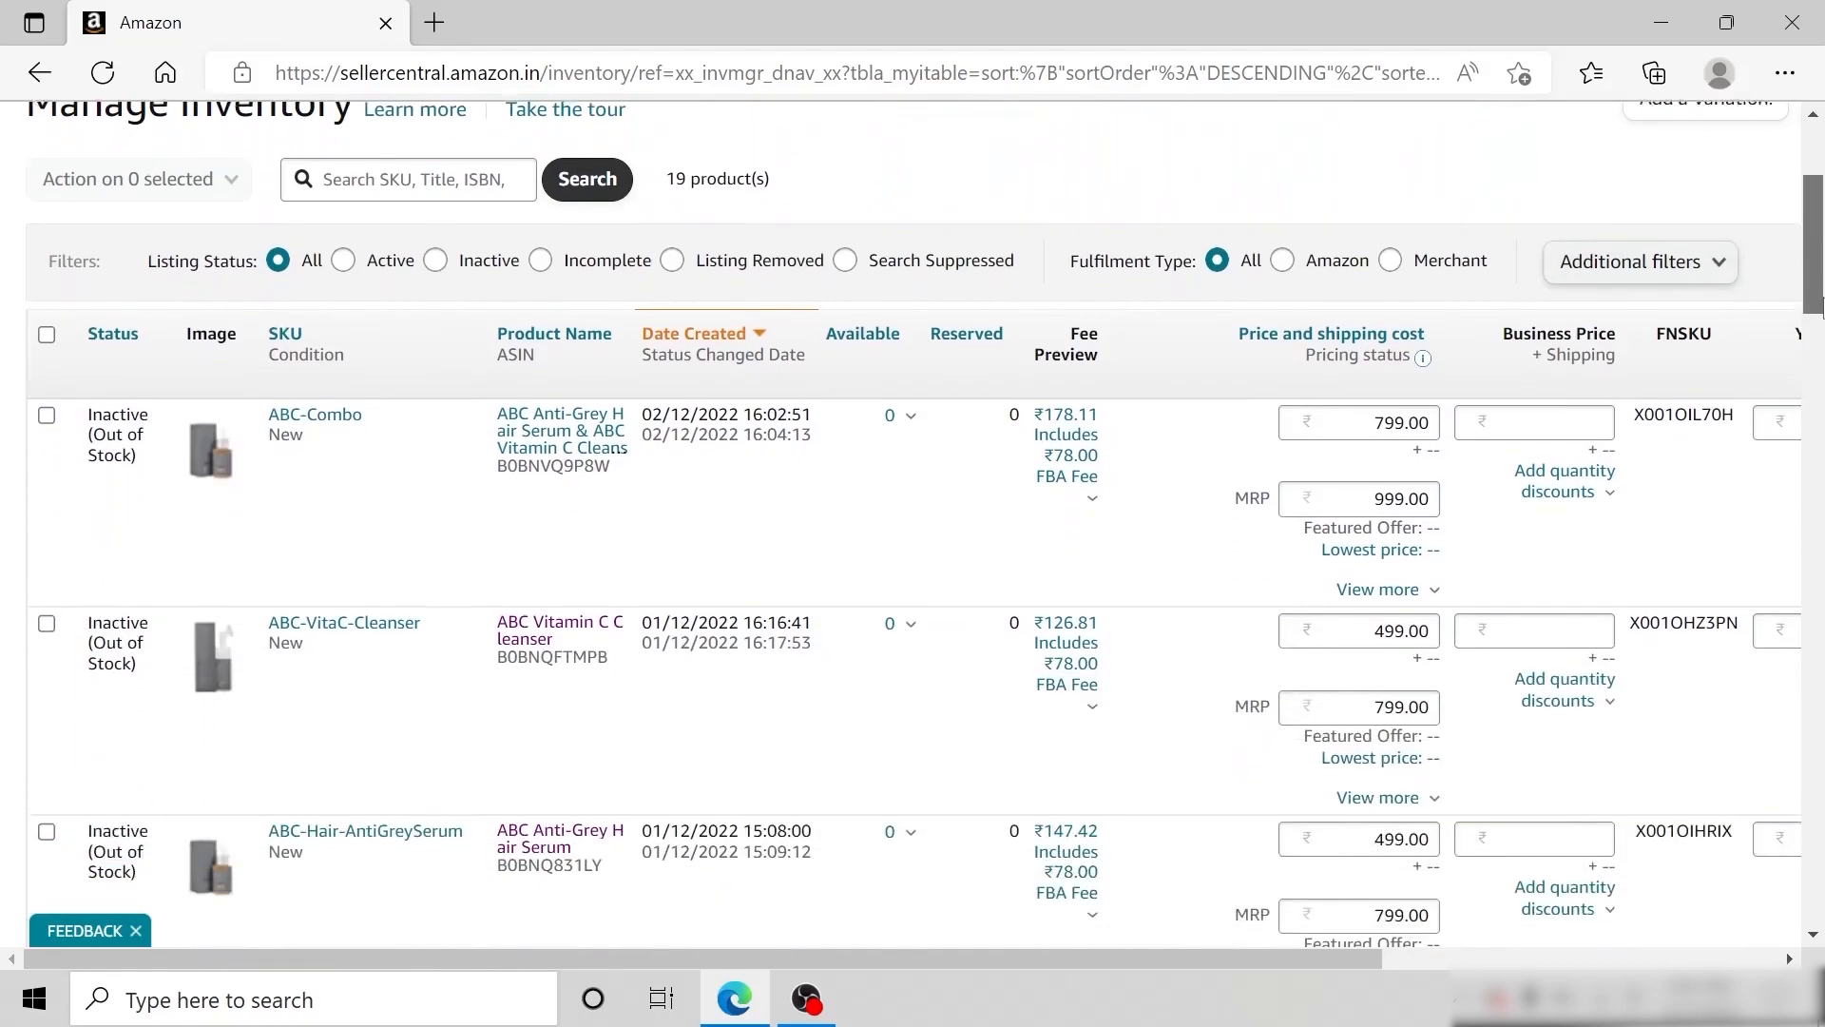
{"action": "left_click", "coordinate": [46, 415]}
{"action": "left_click", "coordinate": [47, 617]}
{"action": "left_click", "coordinate": [47, 825]}
{"action": "left_click", "coordinate": [226, 175]}
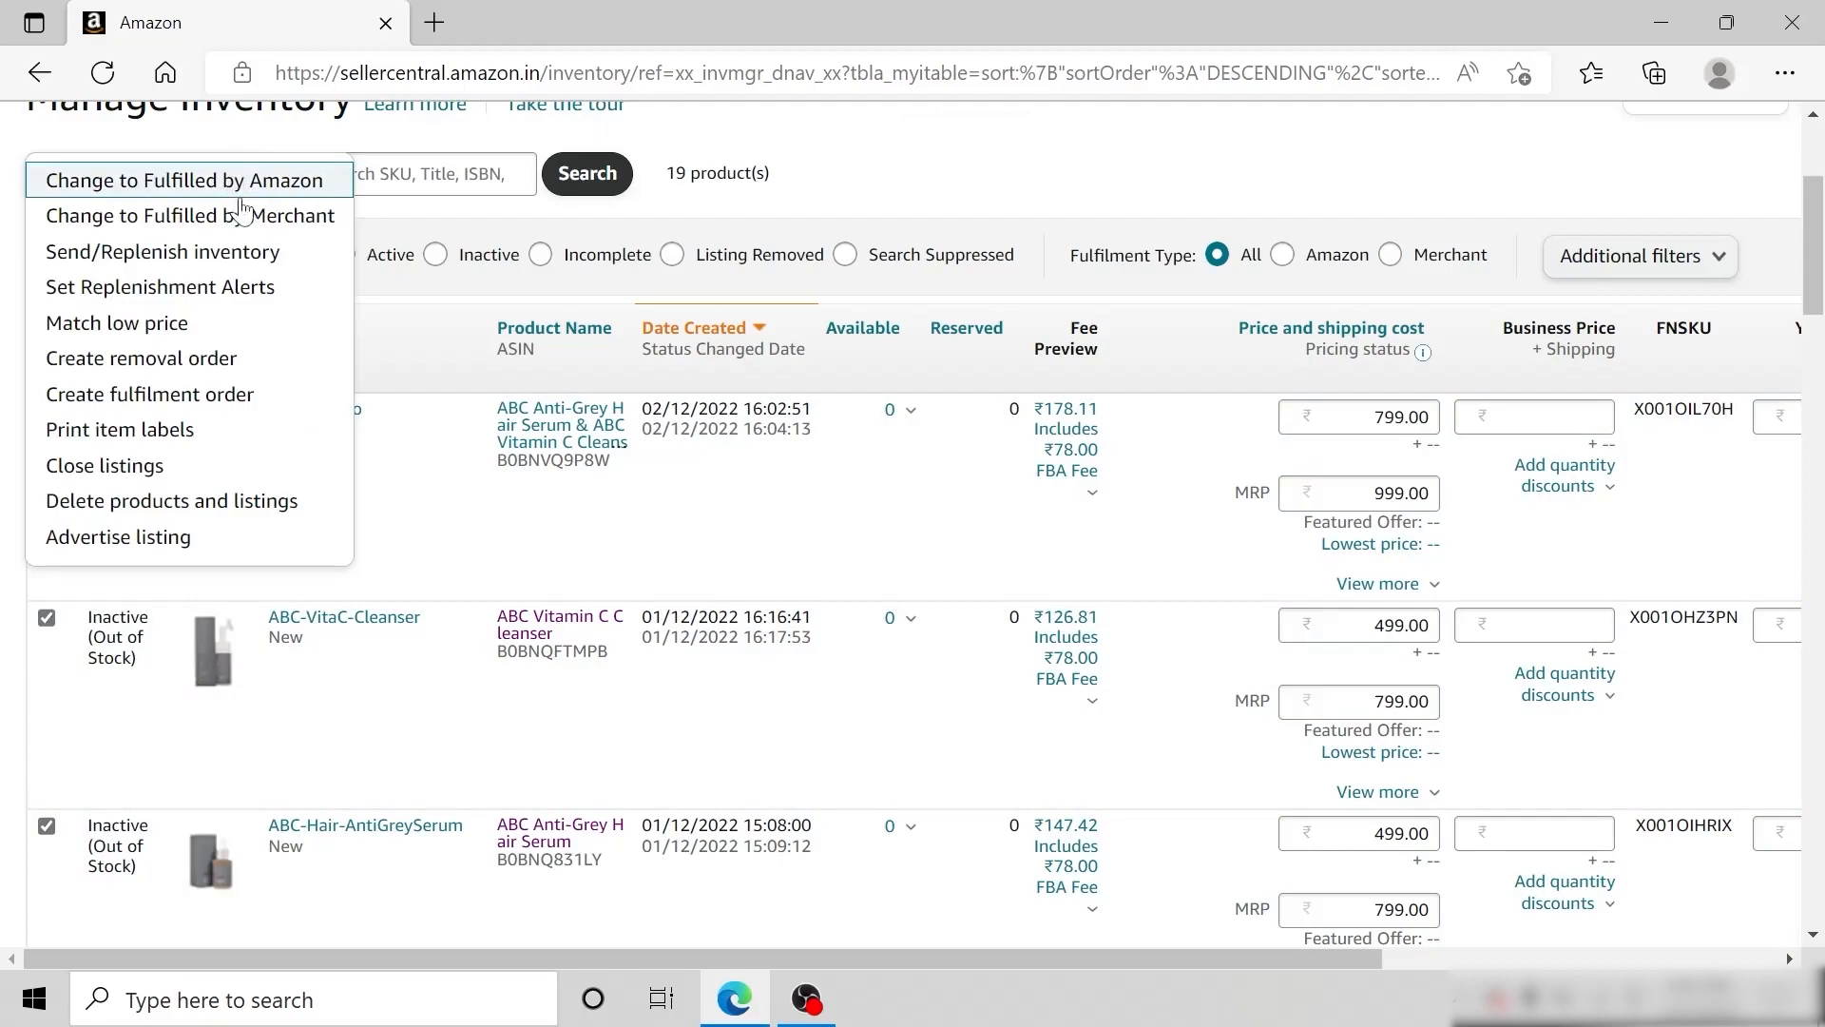
{"action": "left_click", "coordinate": [240, 208]}
{"action": "left_click", "coordinate": [220, 419]}
{"action": "scroll", "coordinate": [913, 571], "scroll_direction": "down", "scroll_amount": 2}
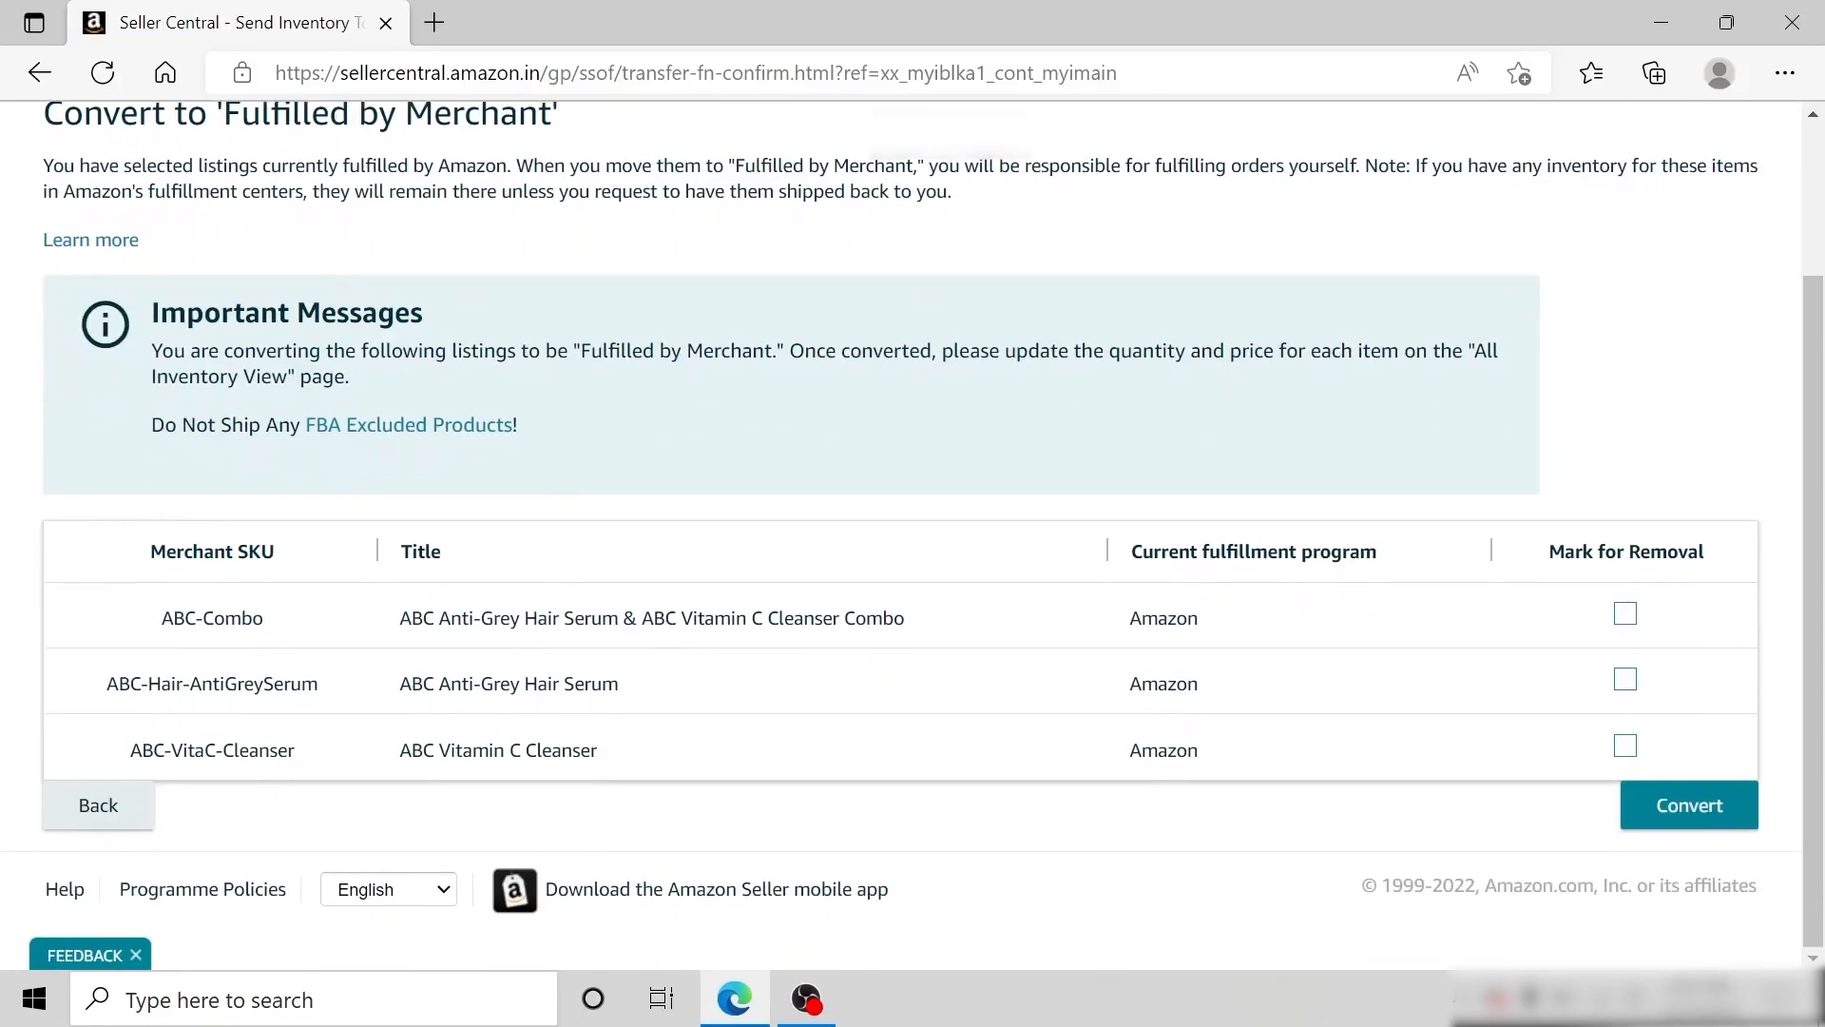
{"action": "left_click", "coordinate": [1700, 830]}
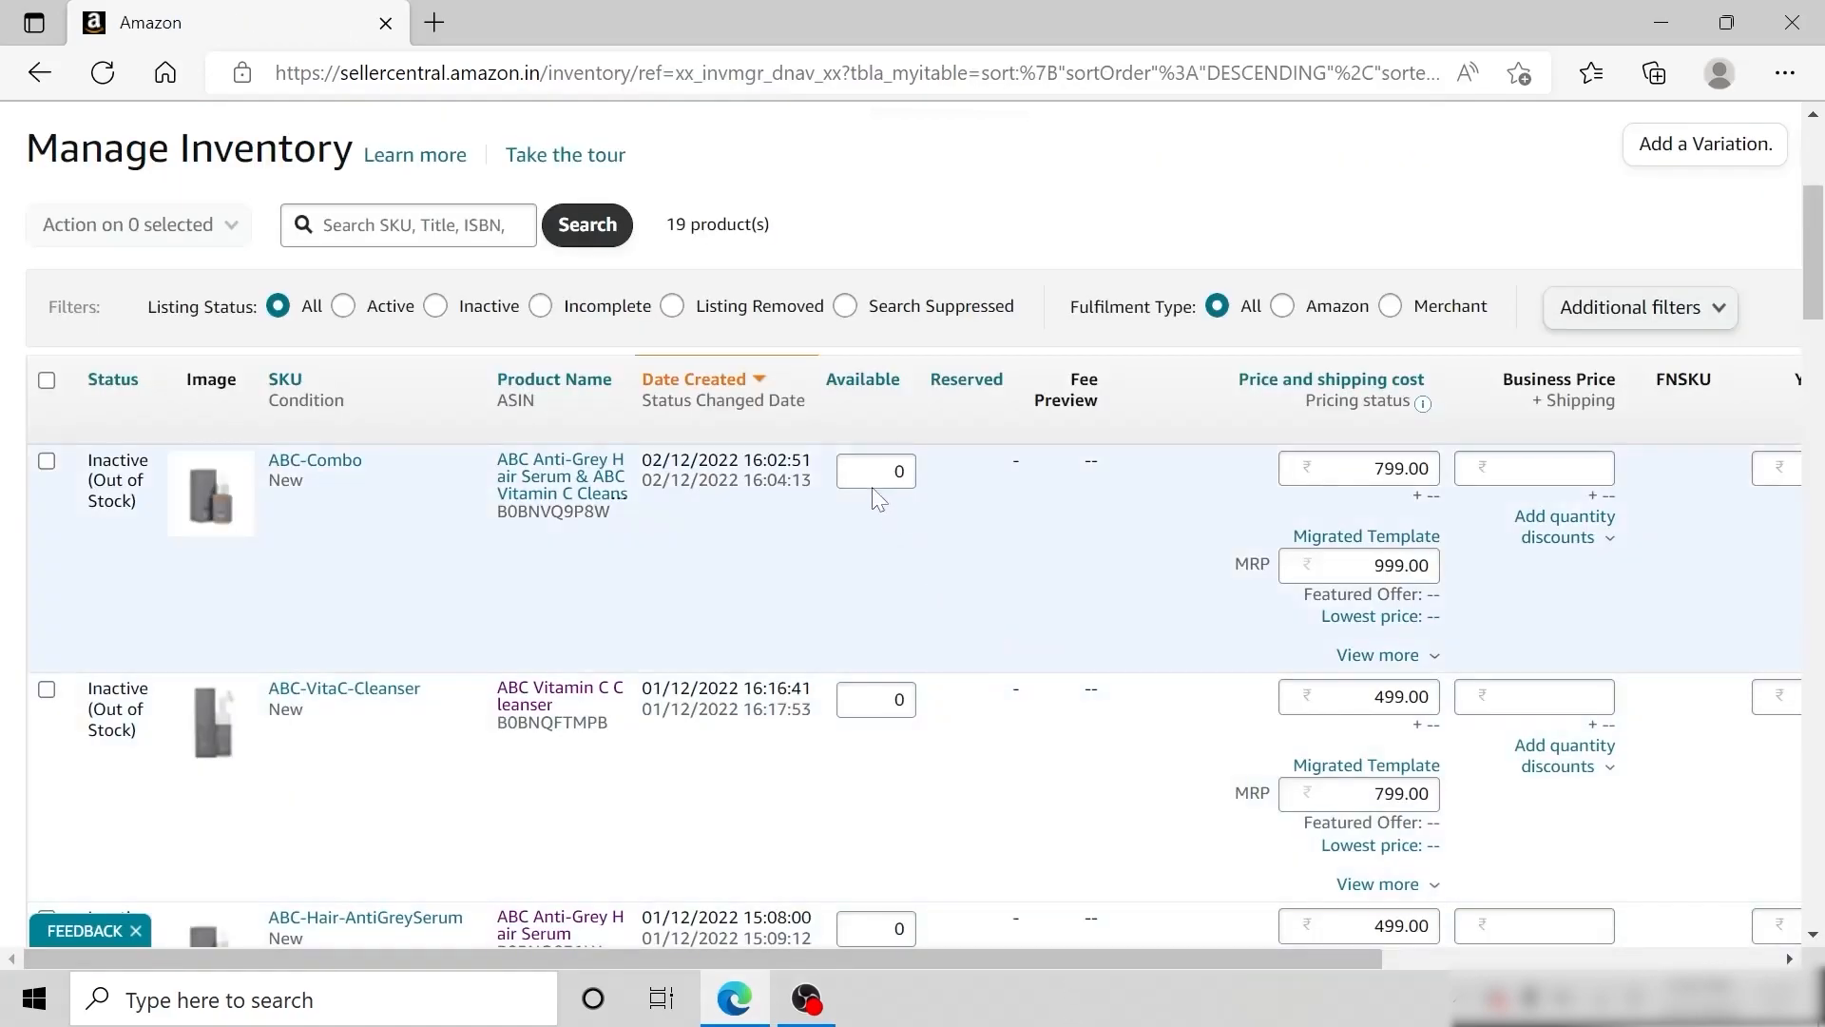
Set the available quantity to 10 for ABC-Combo, ABC-VitaC-Cleanser and ABC-Hair-AntiGreySerum, and save all changes
{"action": "left_click", "coordinate": [897, 470]}
{"action": "type", "text": "1"}
{"action": "left_click", "coordinate": [894, 699]}
{"action": "type", "text": "1"}
{"action": "left_click", "coordinate": [894, 928]}
{"action": "type", "text": "1"}
{"action": "left_click_drag", "start_coordinate": [976, 960], "coordinate": [1336, 1017]}
{"action": "left_click", "coordinate": [1709, 380]}
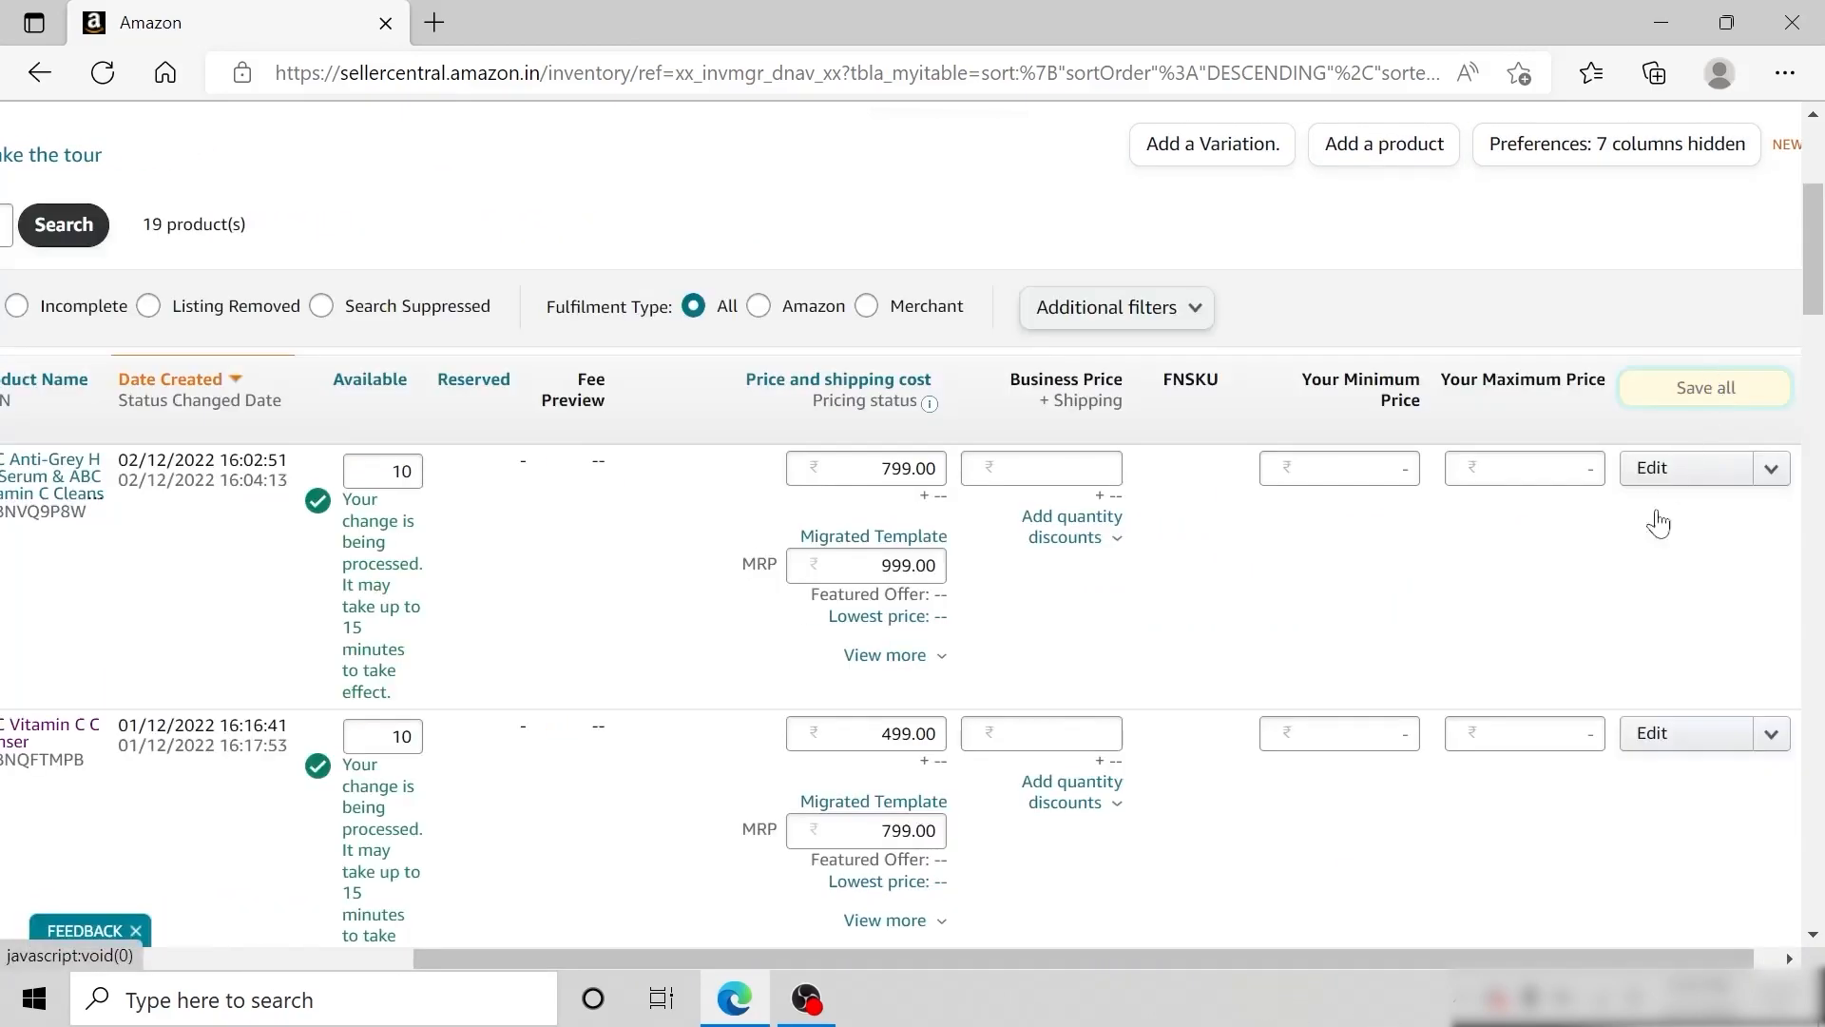
{"action": "left_click_drag", "start_coordinate": [1359, 956], "coordinate": [1131, 956]}
{"action": "scroll", "coordinate": [901, 570], "scroll_direction": "left", "scroll_amount": 3}
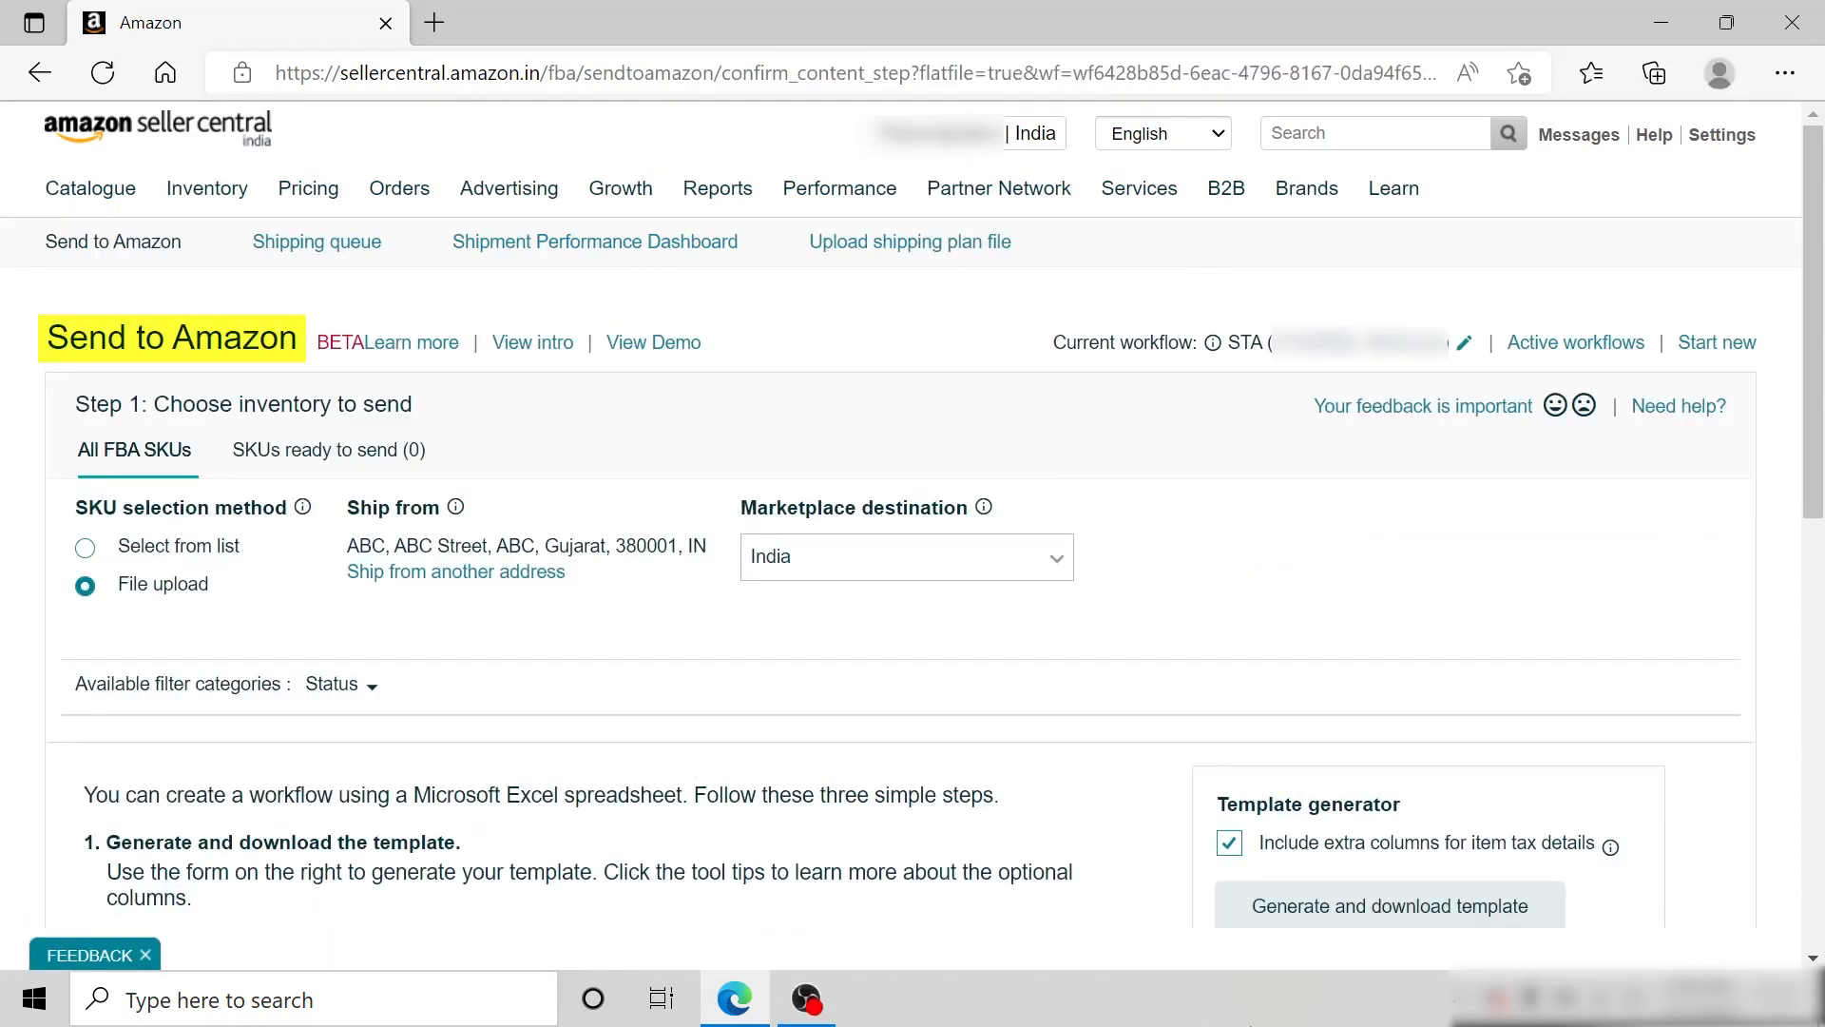
Generate and download the Send to Amazon file upload template with the extra item tax columns, and open it in Excel
{"action": "scroll", "coordinate": [1820, 485], "scroll_direction": "down", "scroll_amount": 3}
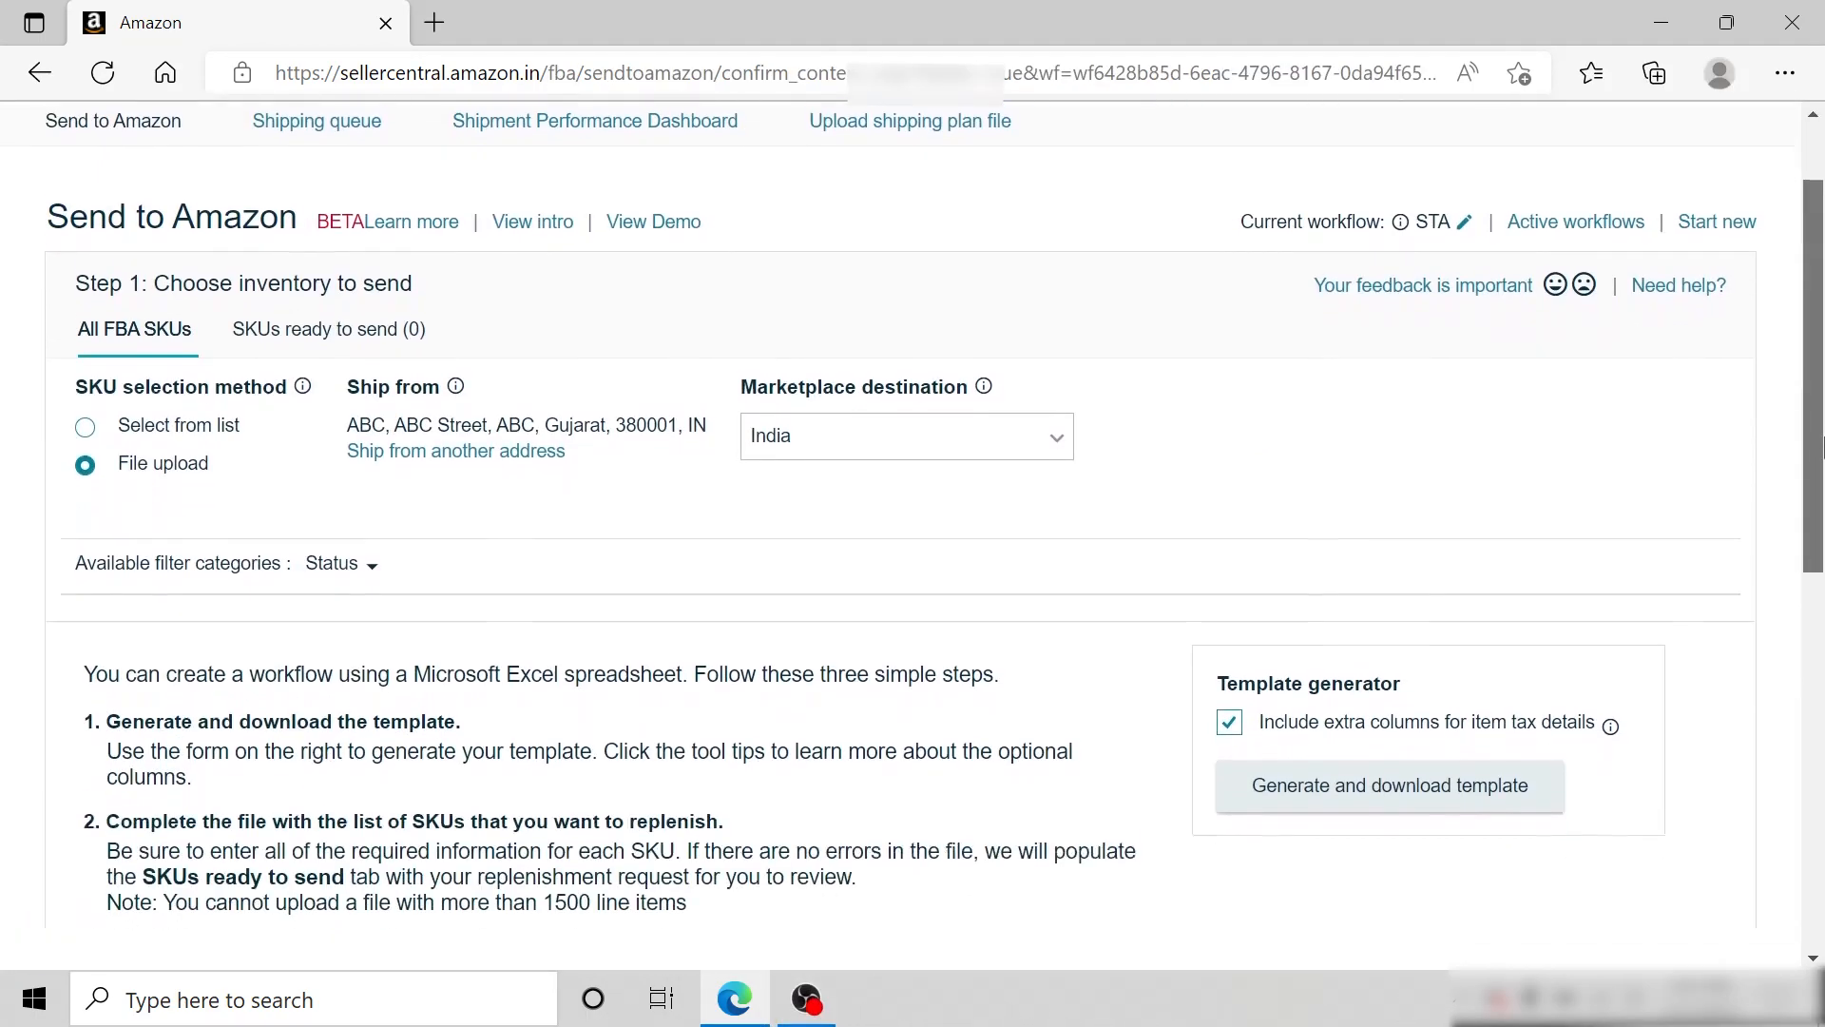
{"action": "scroll", "coordinate": [1820, 485], "scroll_direction": "down", "scroll_amount": 1}
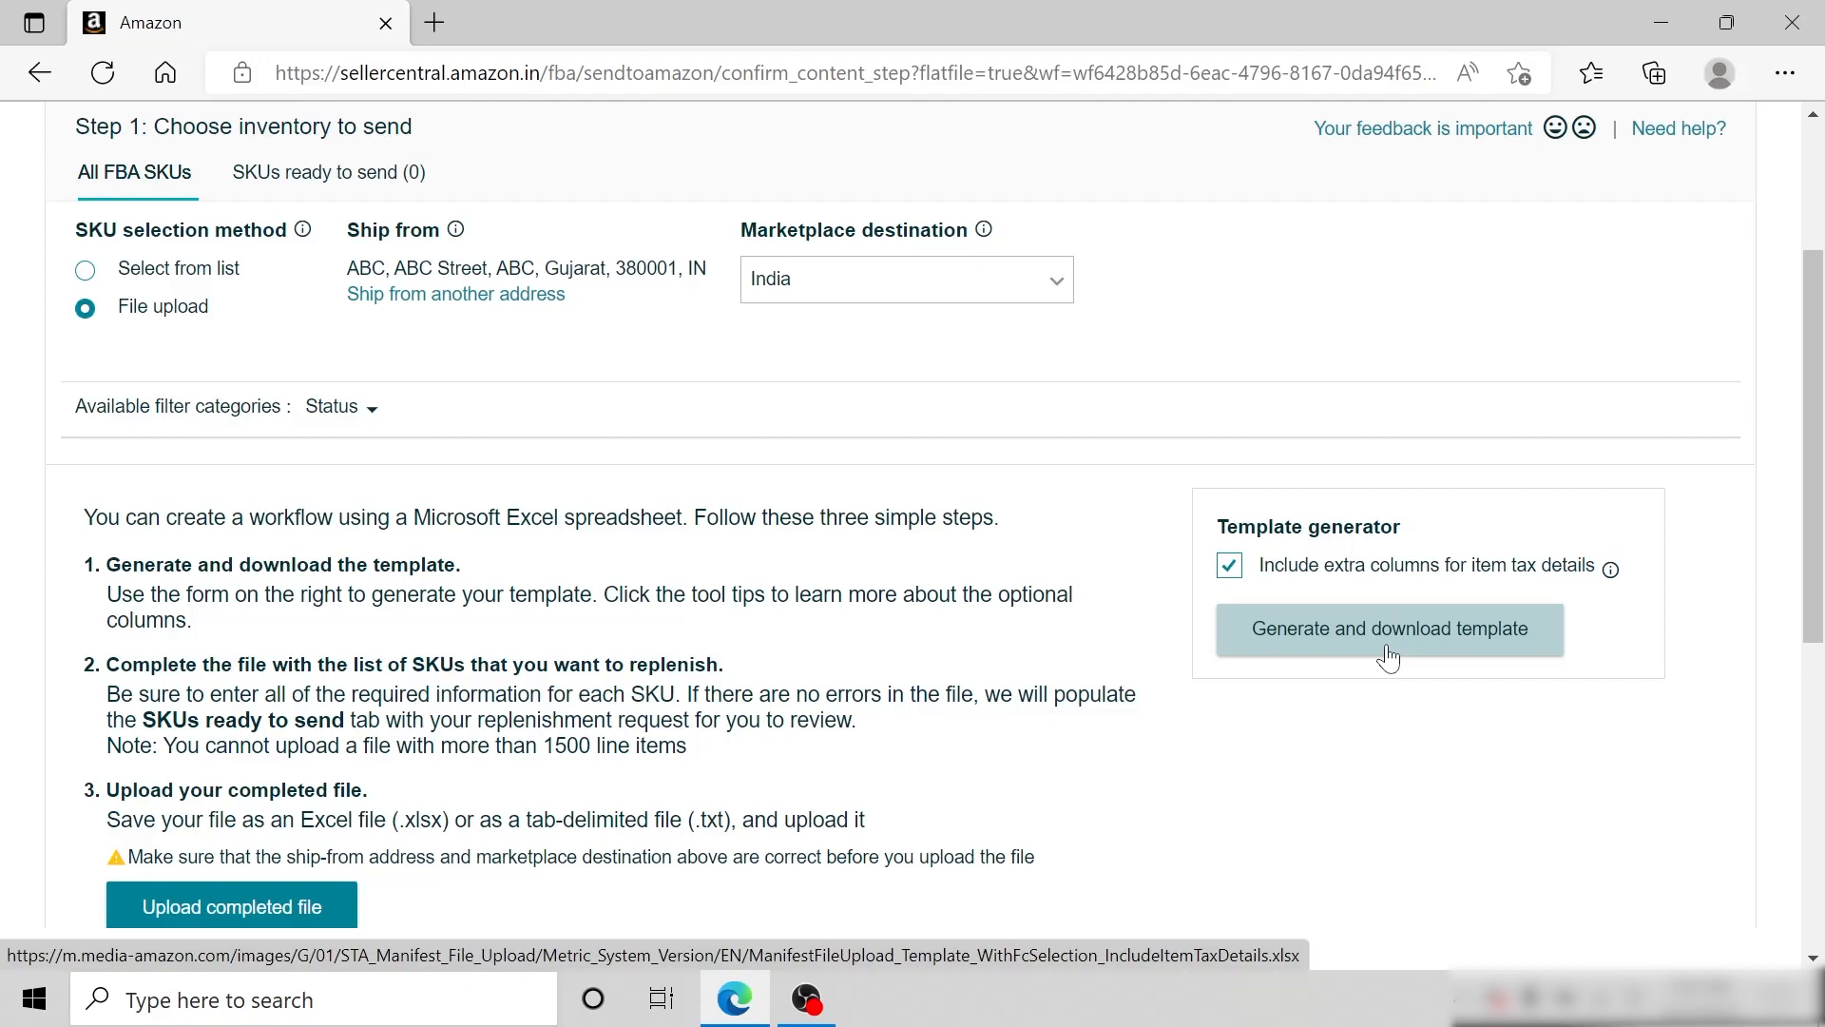
{"action": "left_click", "coordinate": [1228, 588]}
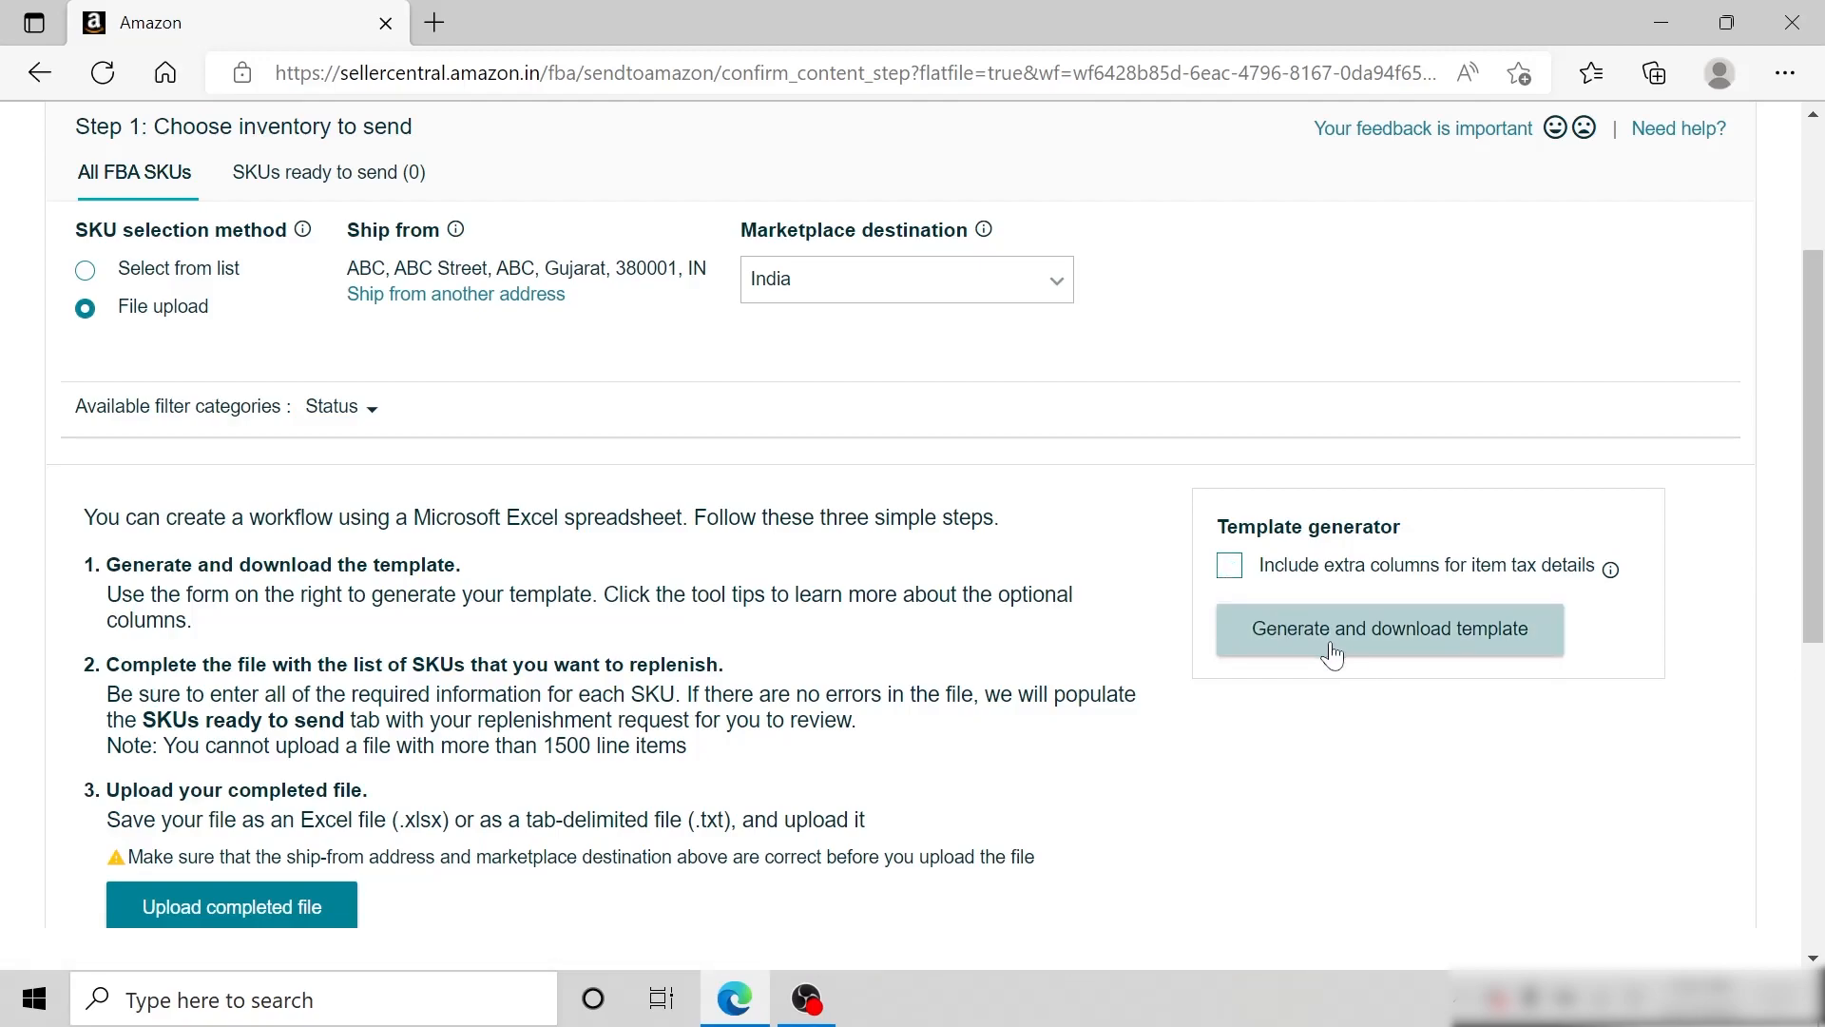
{"action": "left_click", "coordinate": [1386, 654]}
{"action": "left_click", "coordinate": [1225, 141]}
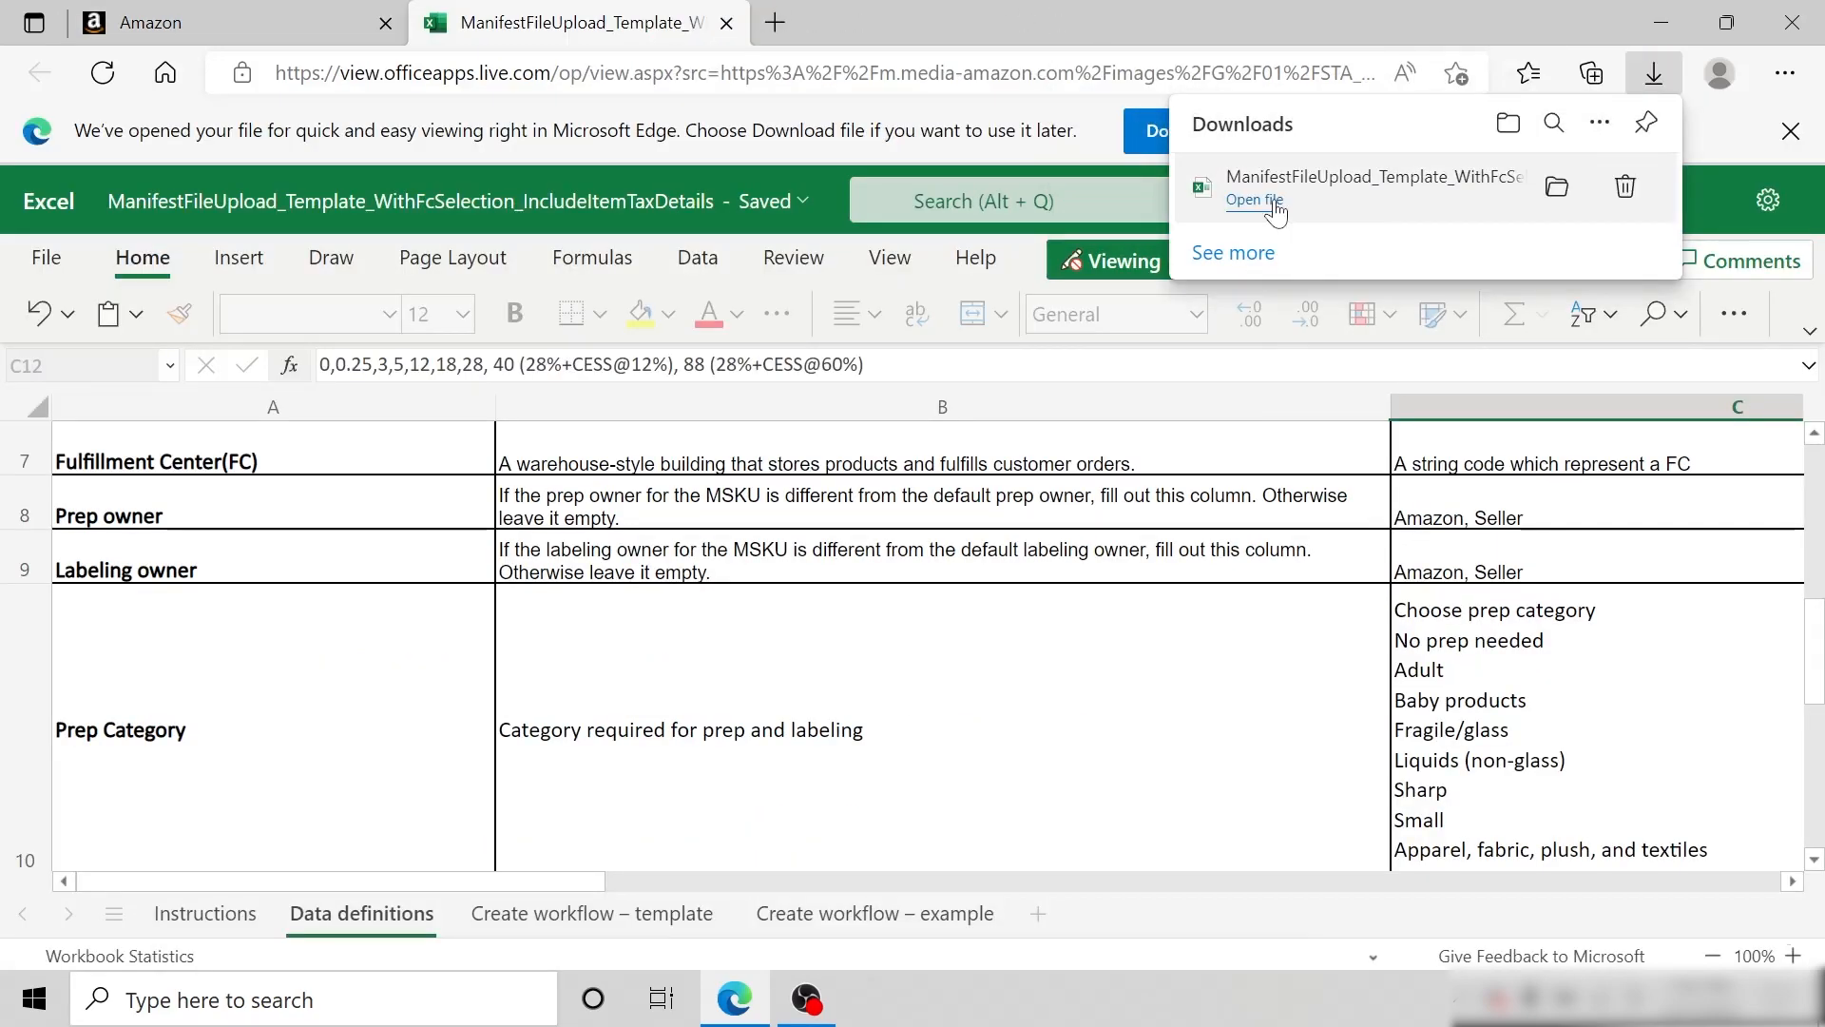
{"action": "left_click", "coordinate": [1269, 201]}
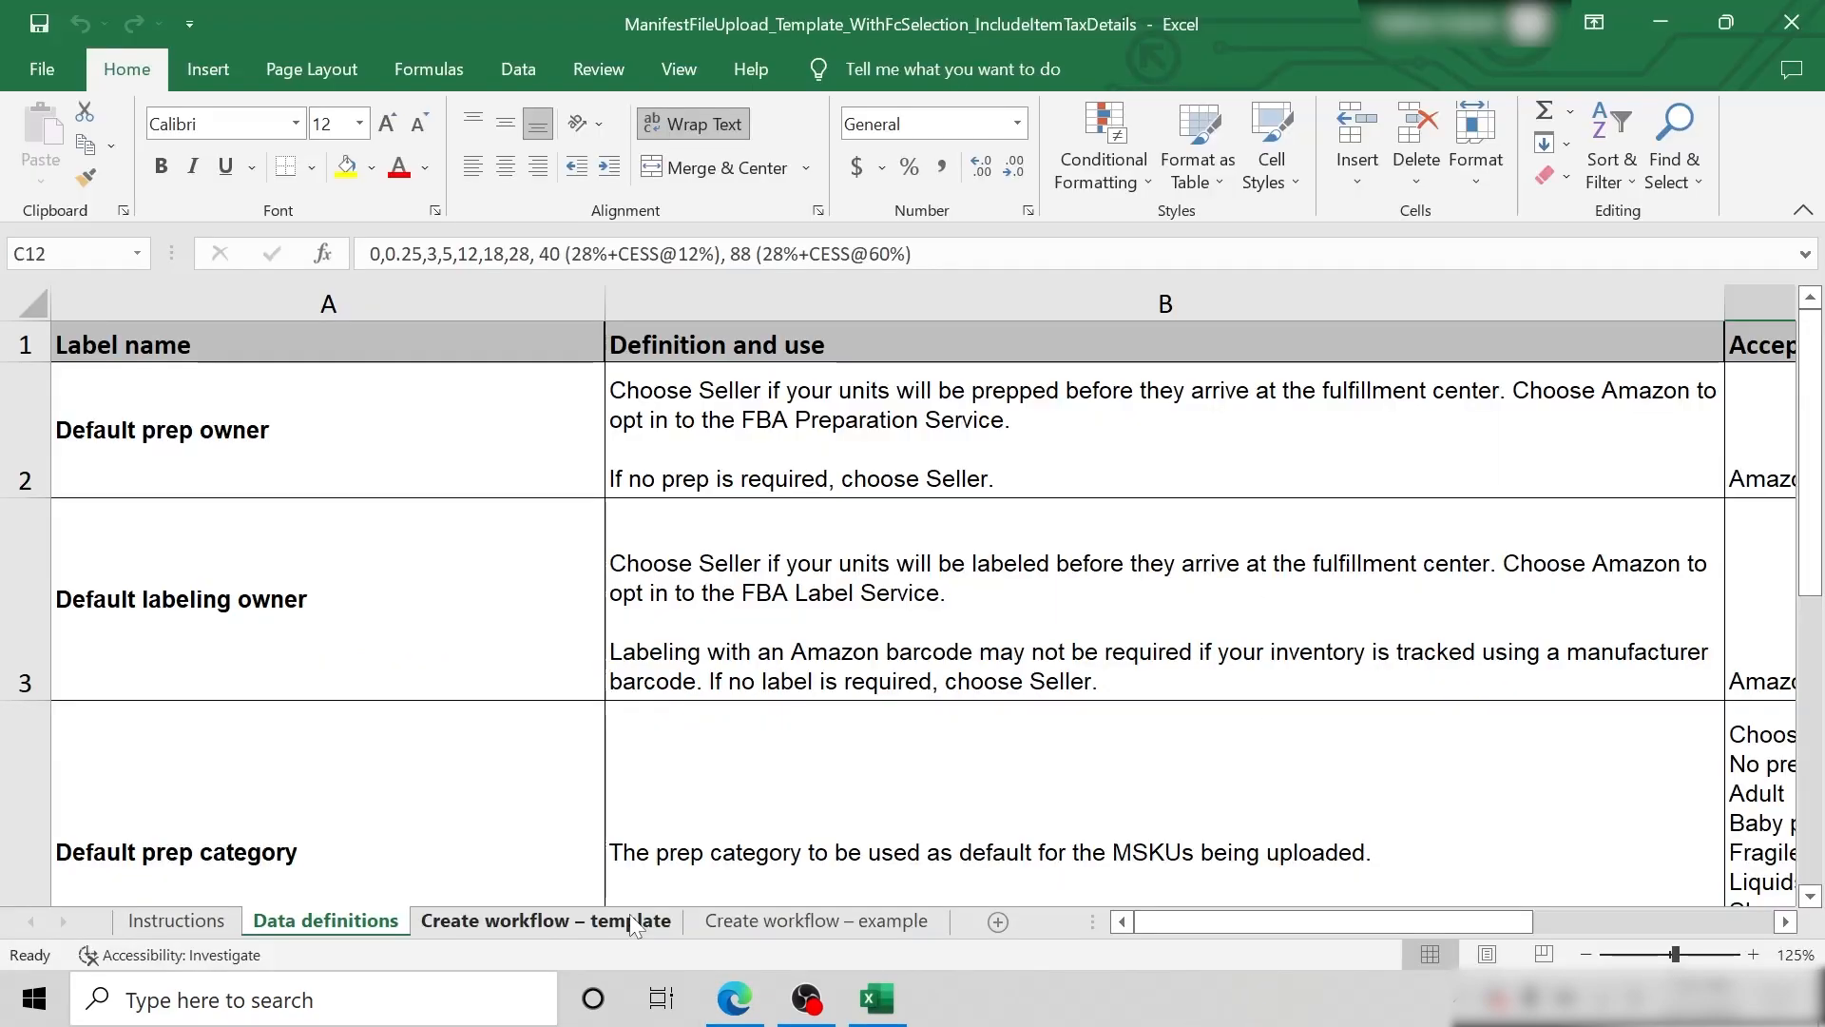
Open the Create workflow – template sheet and check the options for default prep owner, labeling owner and prep category
{"action": "left_click", "coordinate": [632, 922]}
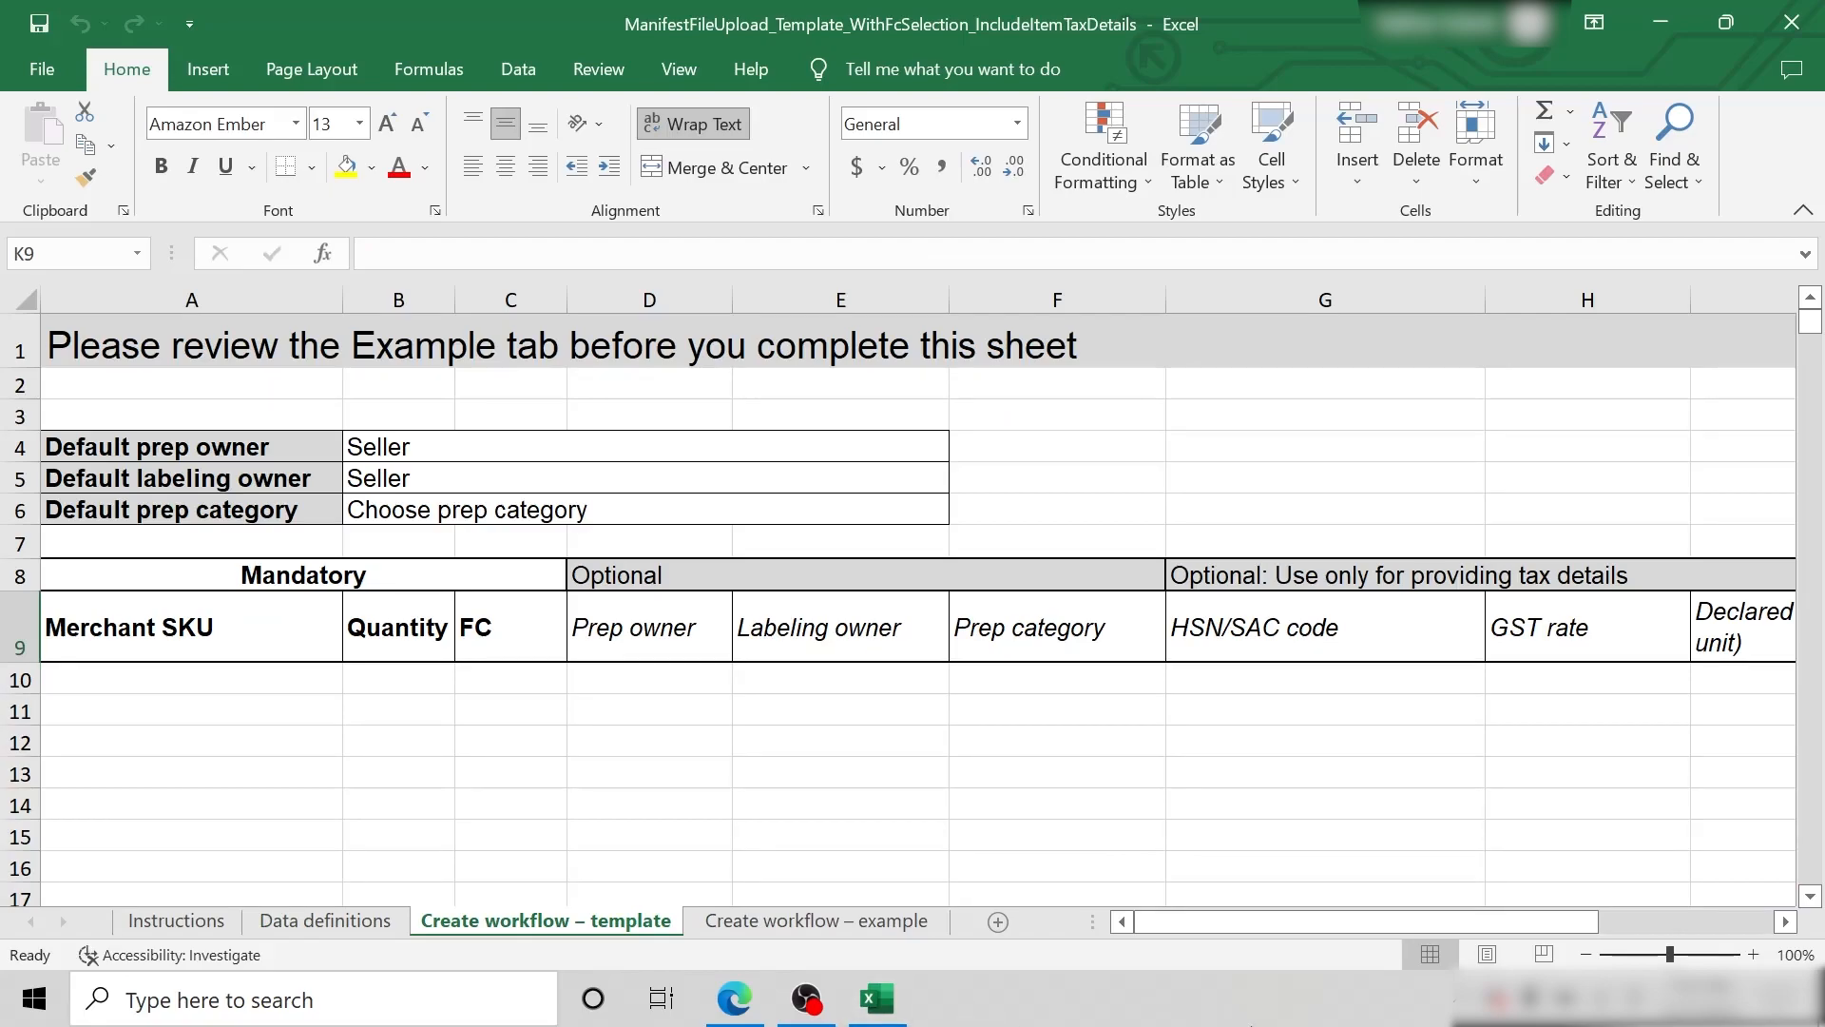
{"action": "left_click", "coordinate": [936, 447]}
{"action": "left_click", "coordinate": [962, 450]}
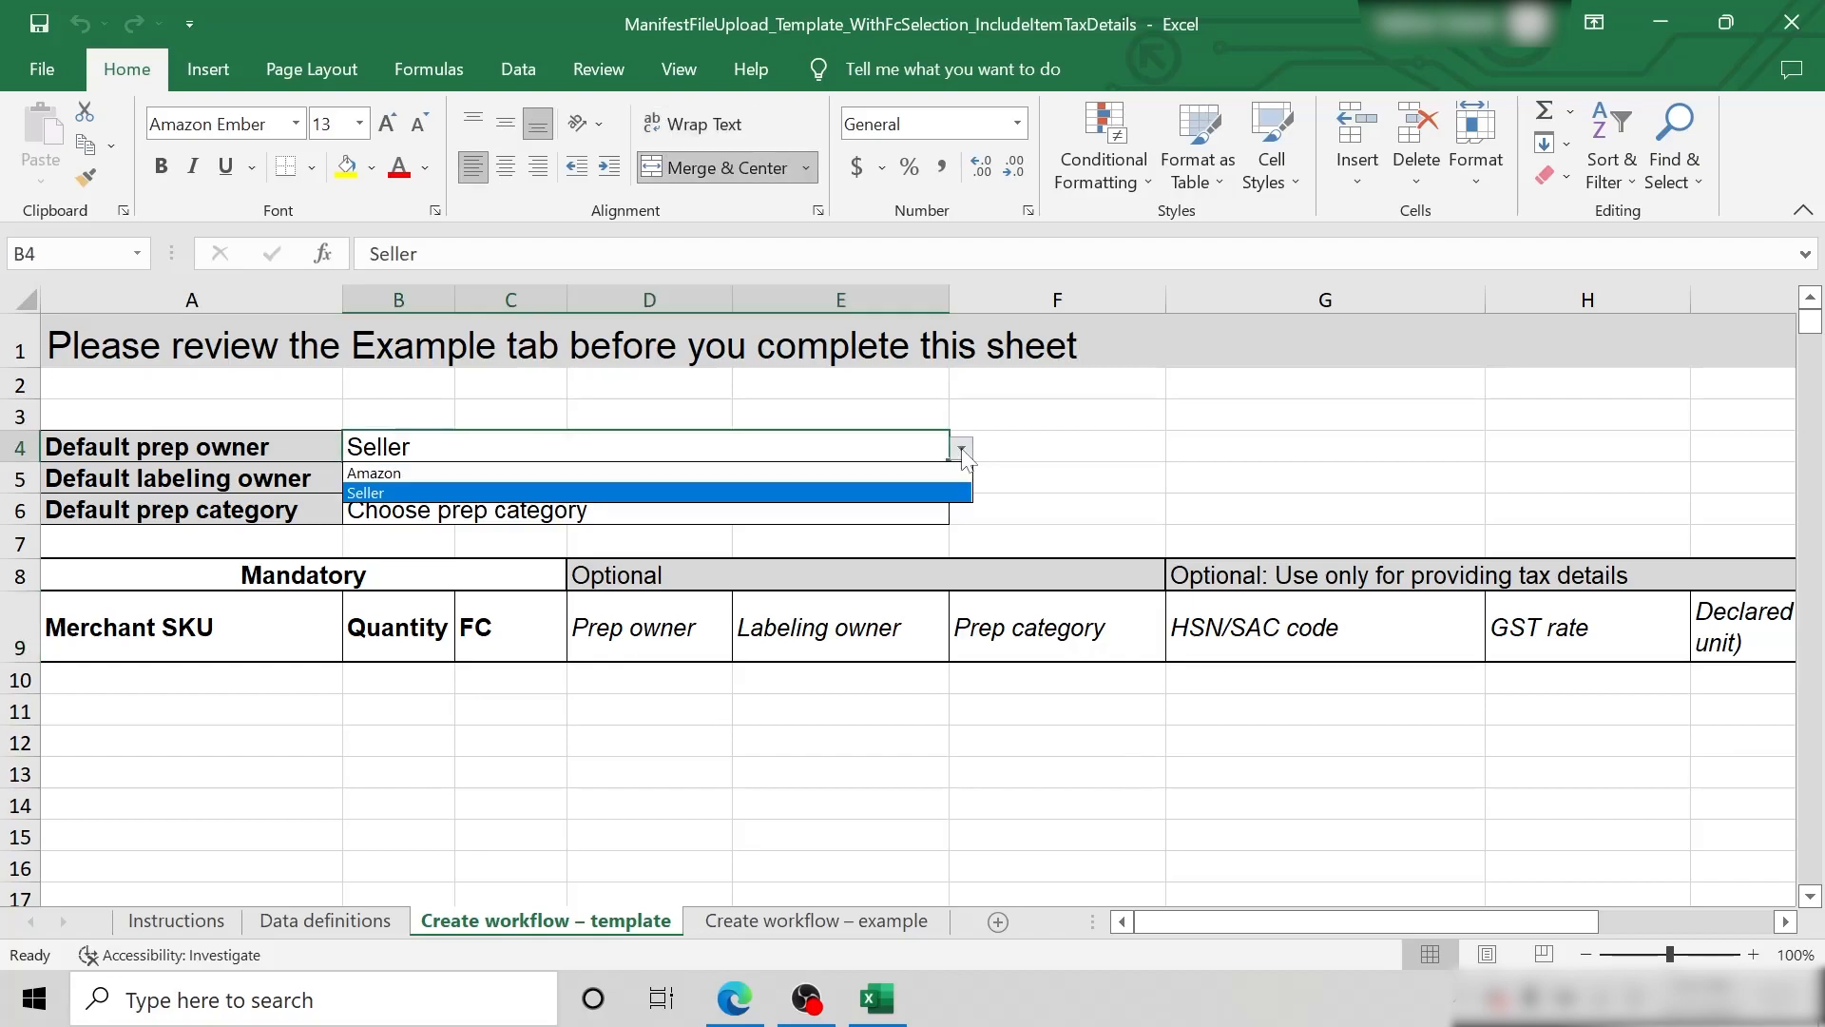
{"action": "left_click", "coordinate": [936, 478]}
{"action": "left_click", "coordinate": [963, 482]}
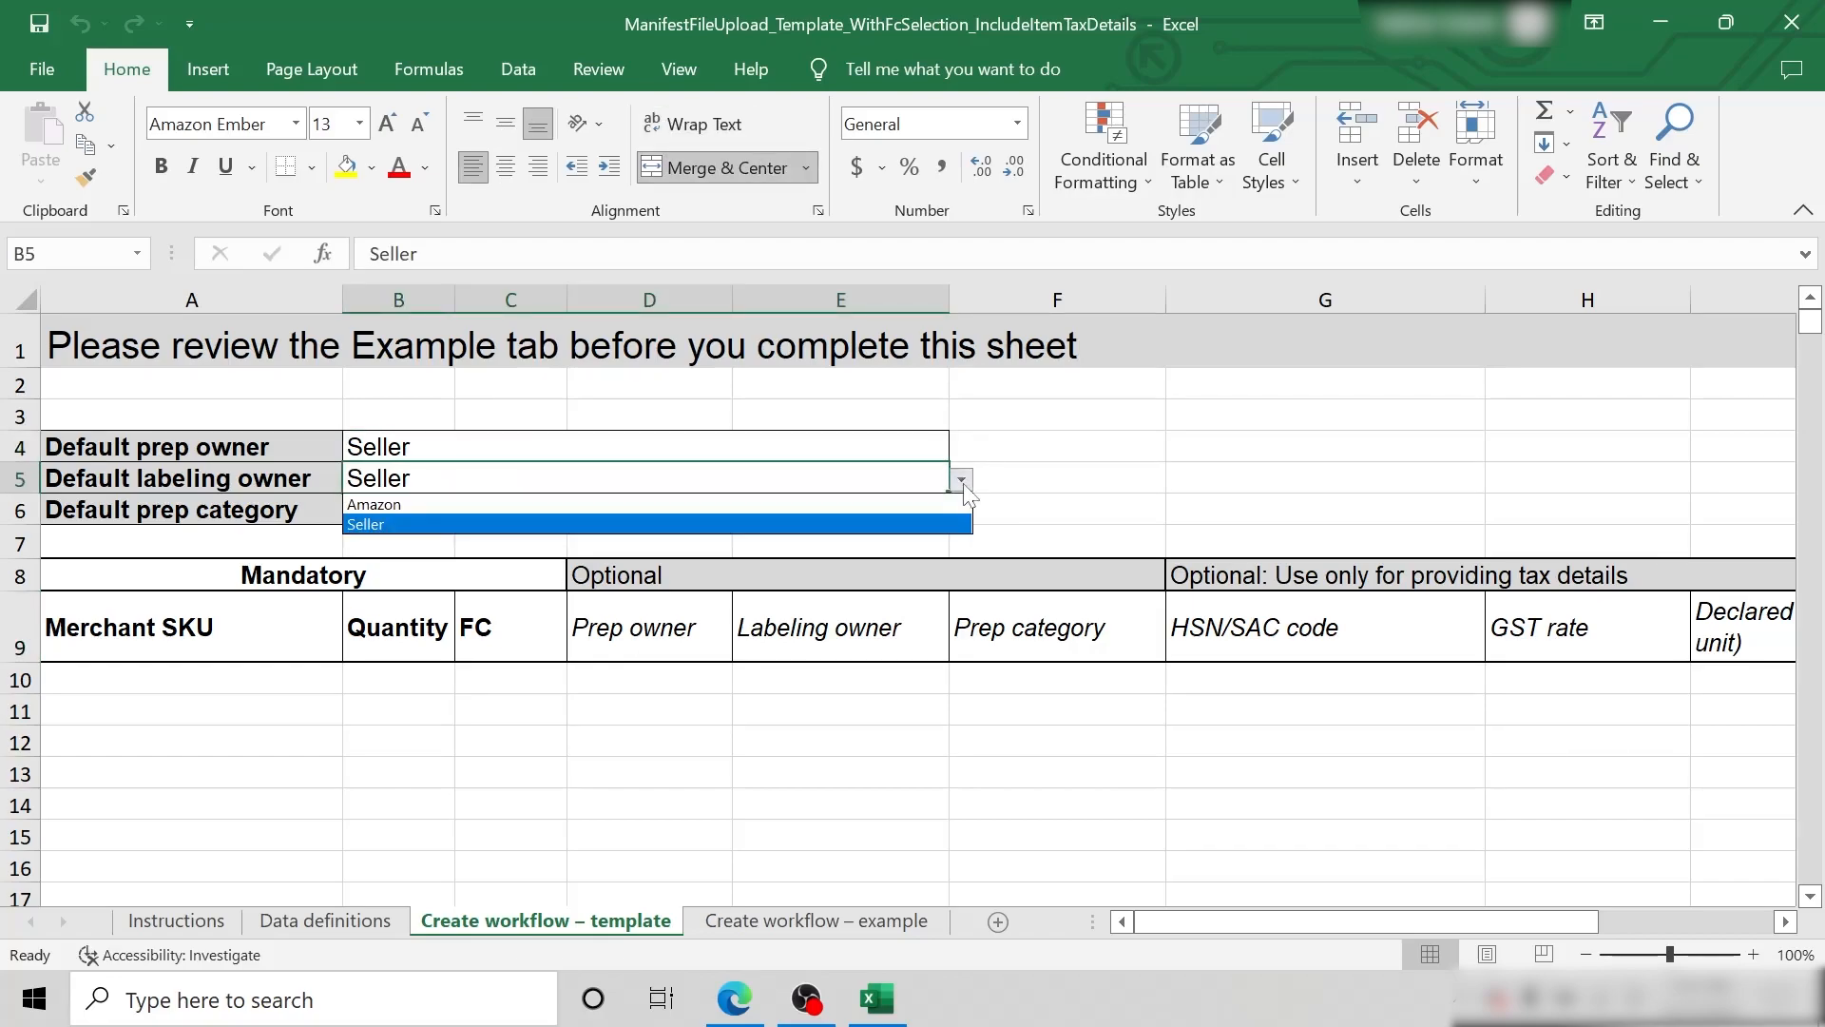
{"action": "left_click", "coordinate": [964, 486]}
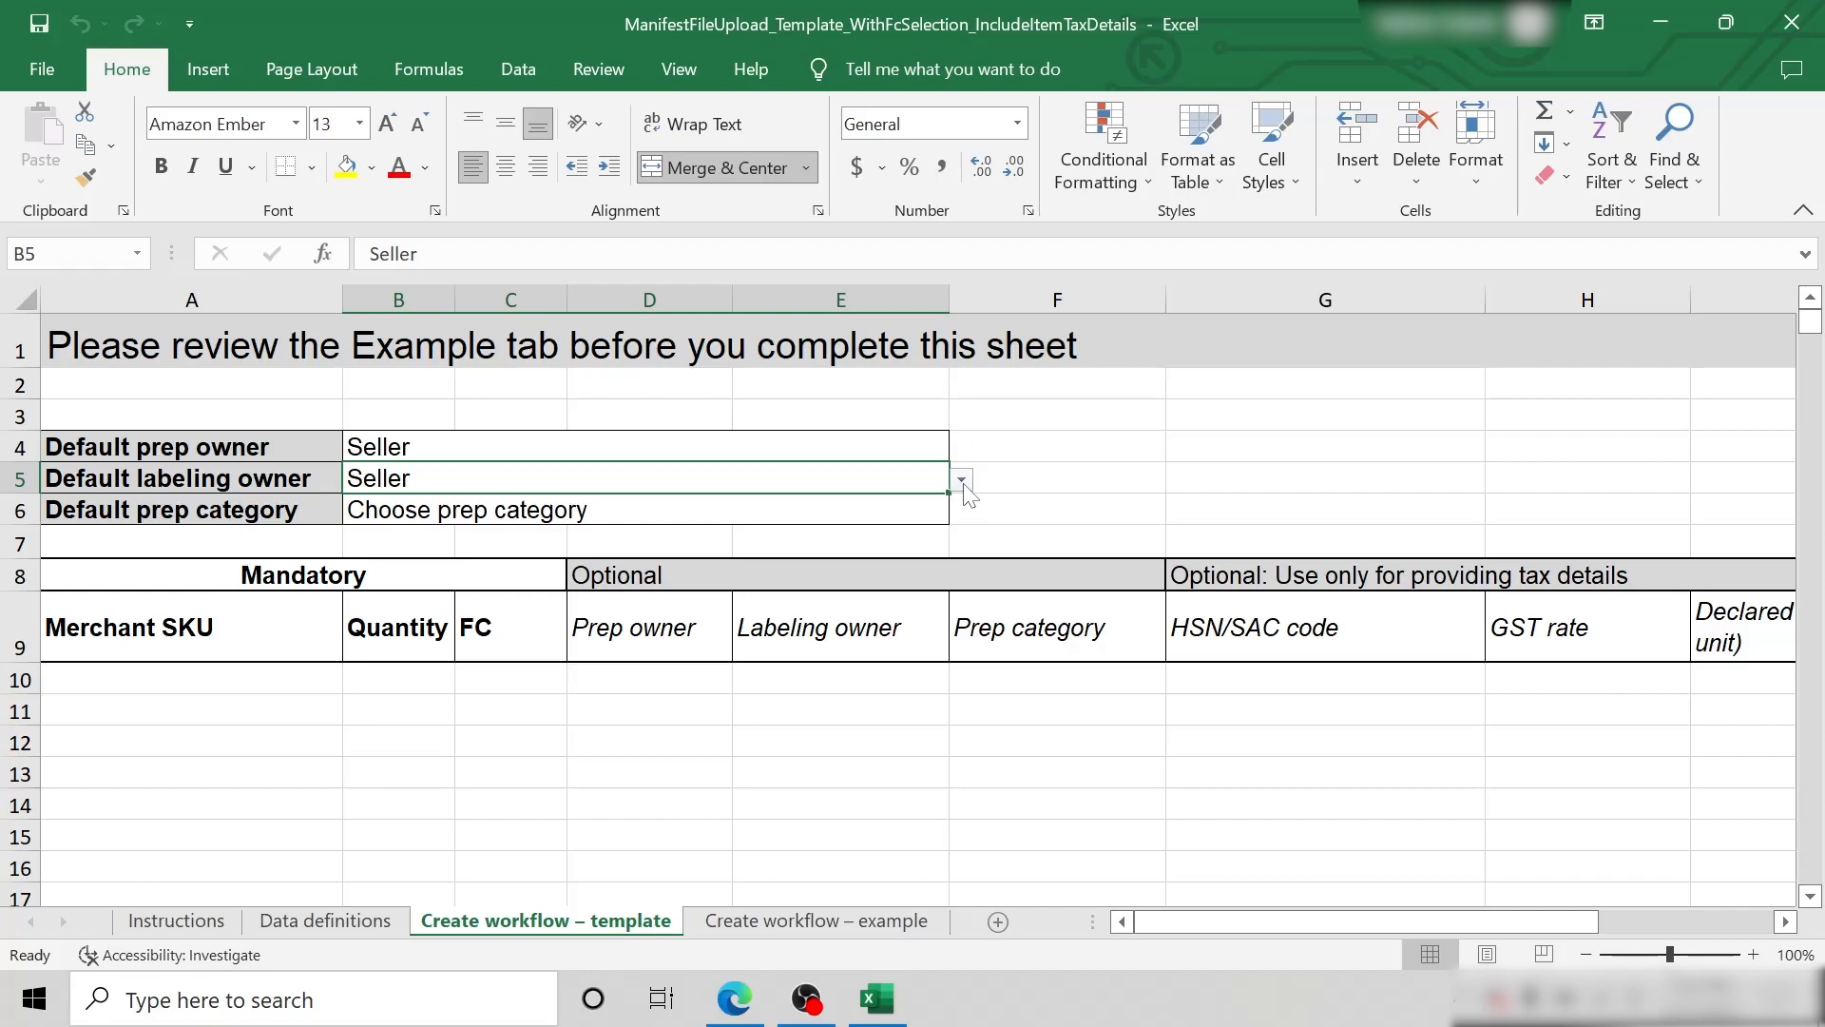
{"action": "left_click", "coordinate": [936, 512]}
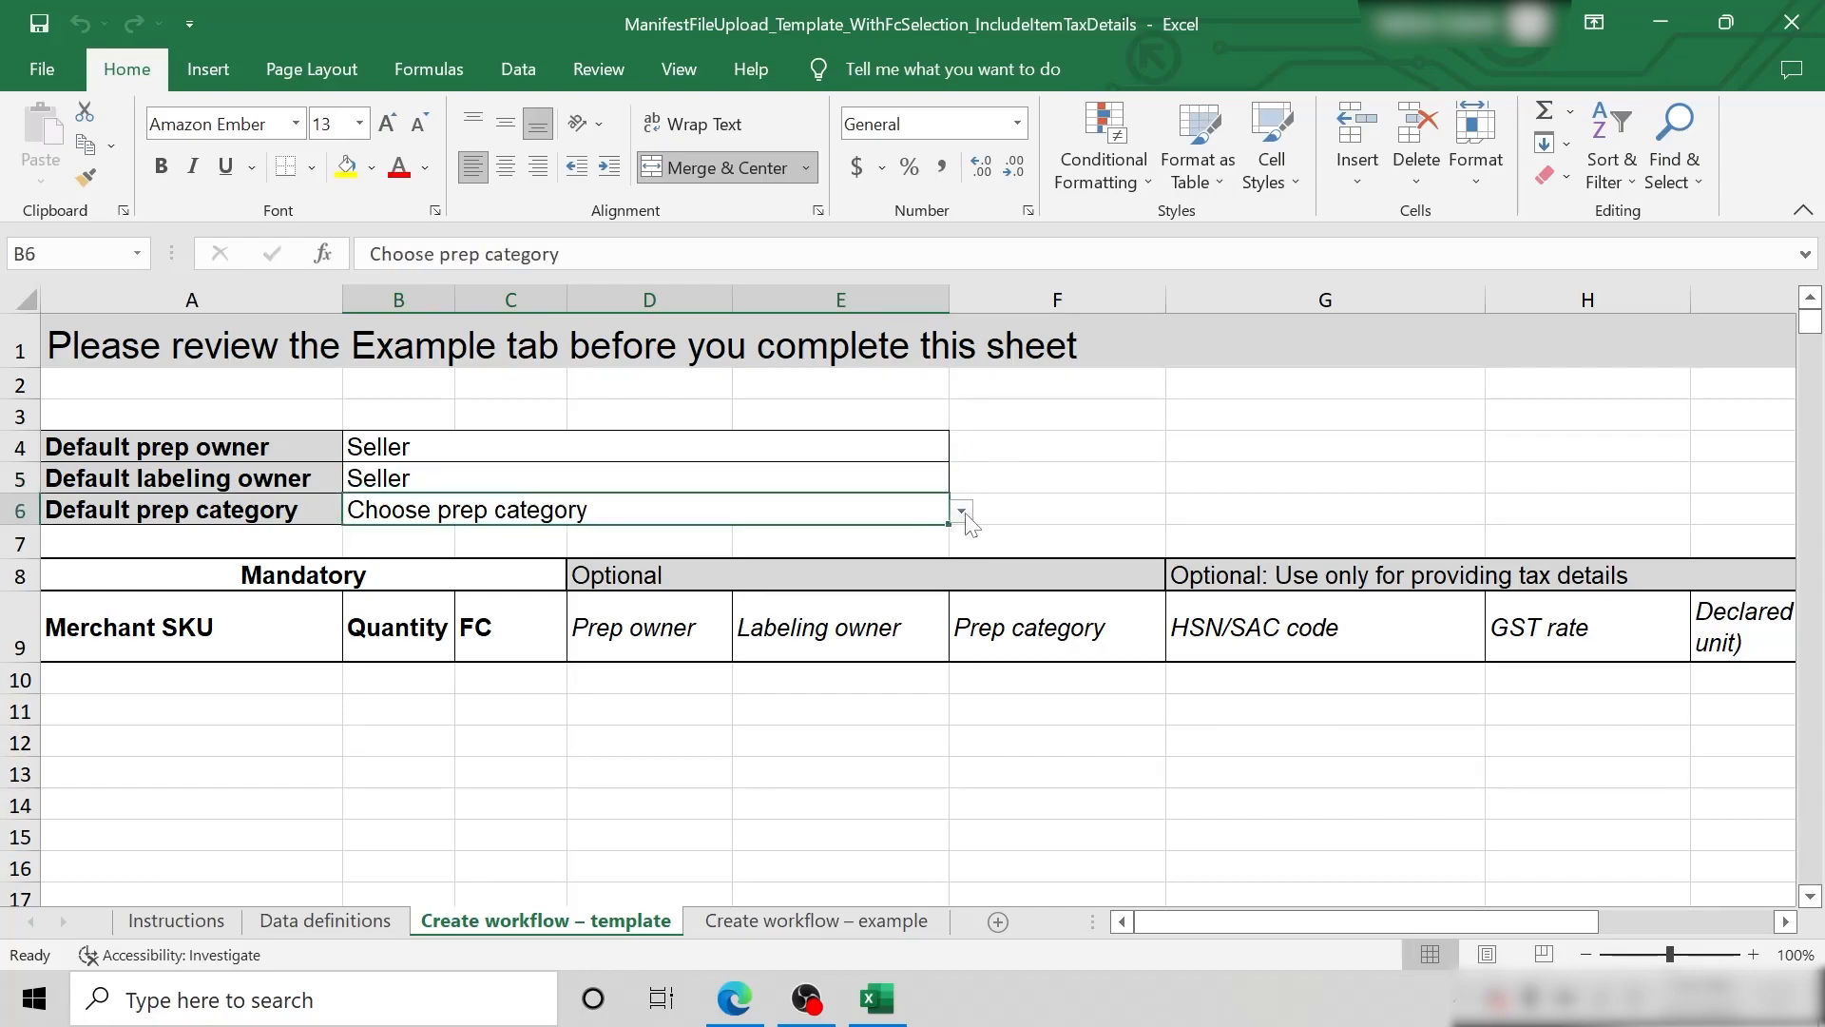
{"action": "left_click", "coordinate": [962, 512]}
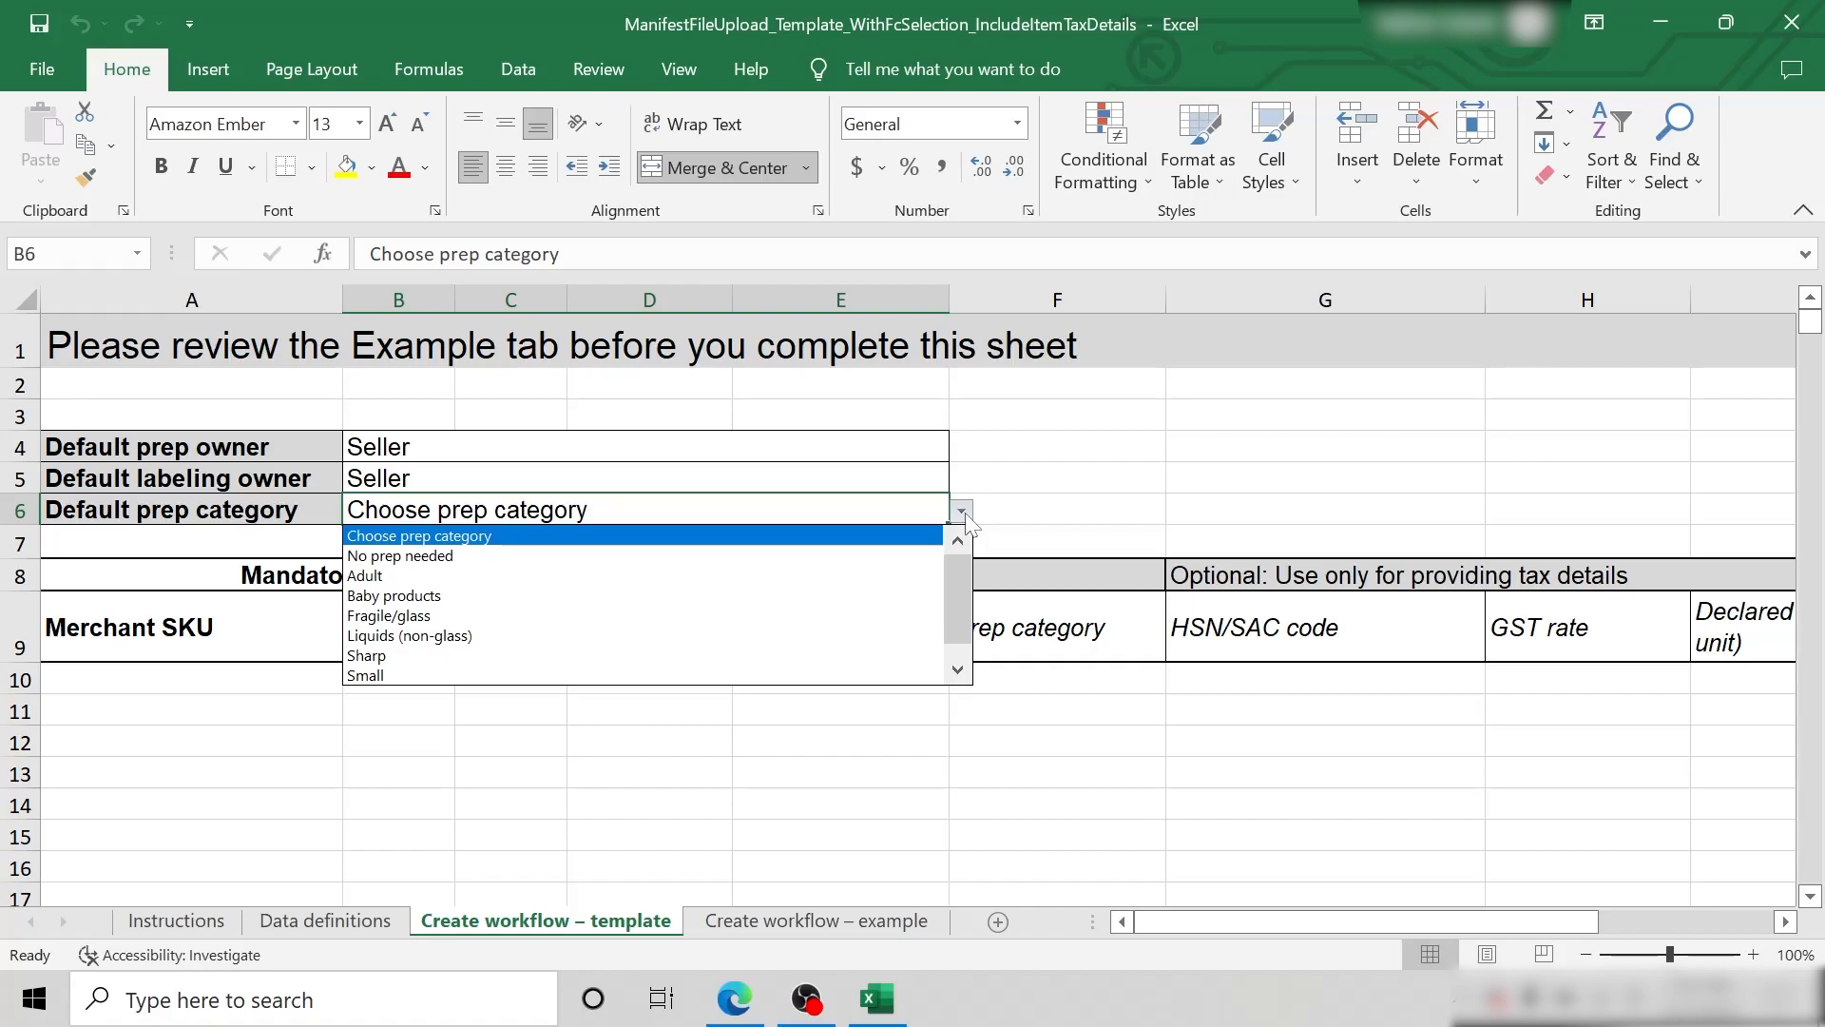
{"action": "left_click", "coordinate": [400, 555]}
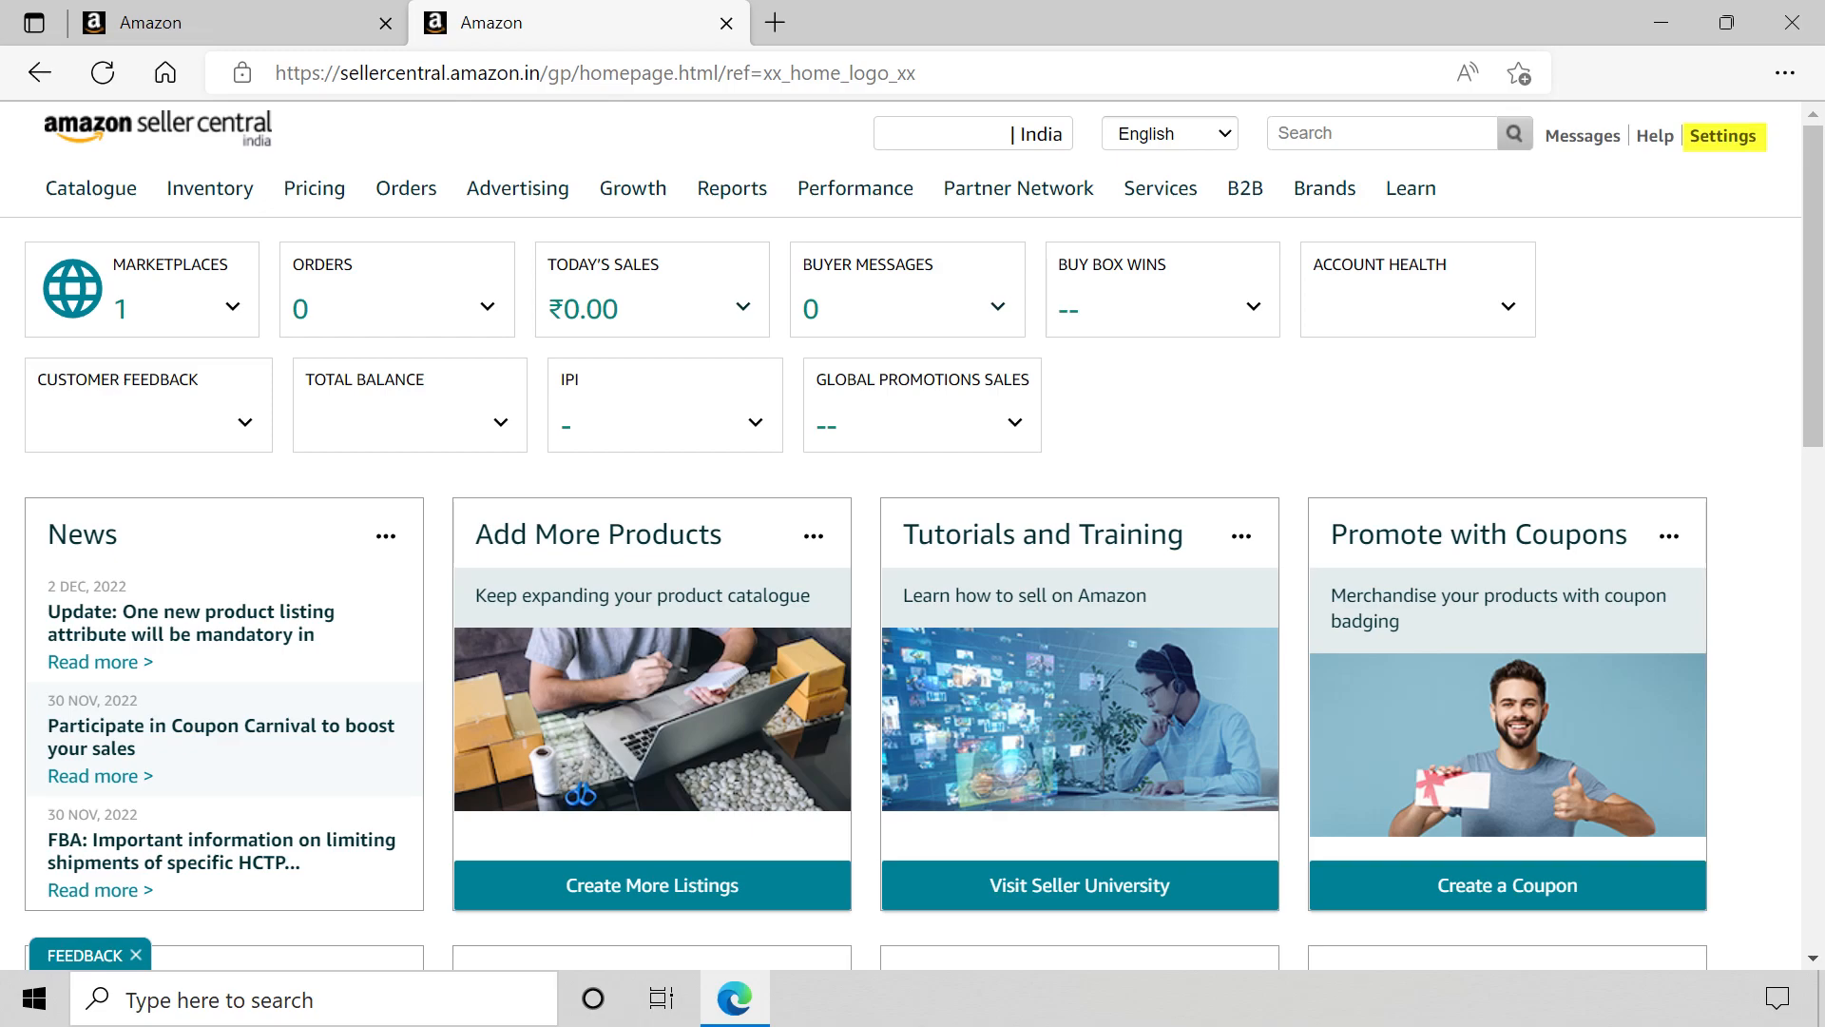
Switch to Seller Central and view the enabled fulfilment centres under Fulfillment Centre Management in the FBA settings
{"action": "mouse_move", "coordinate": [1722, 136]}
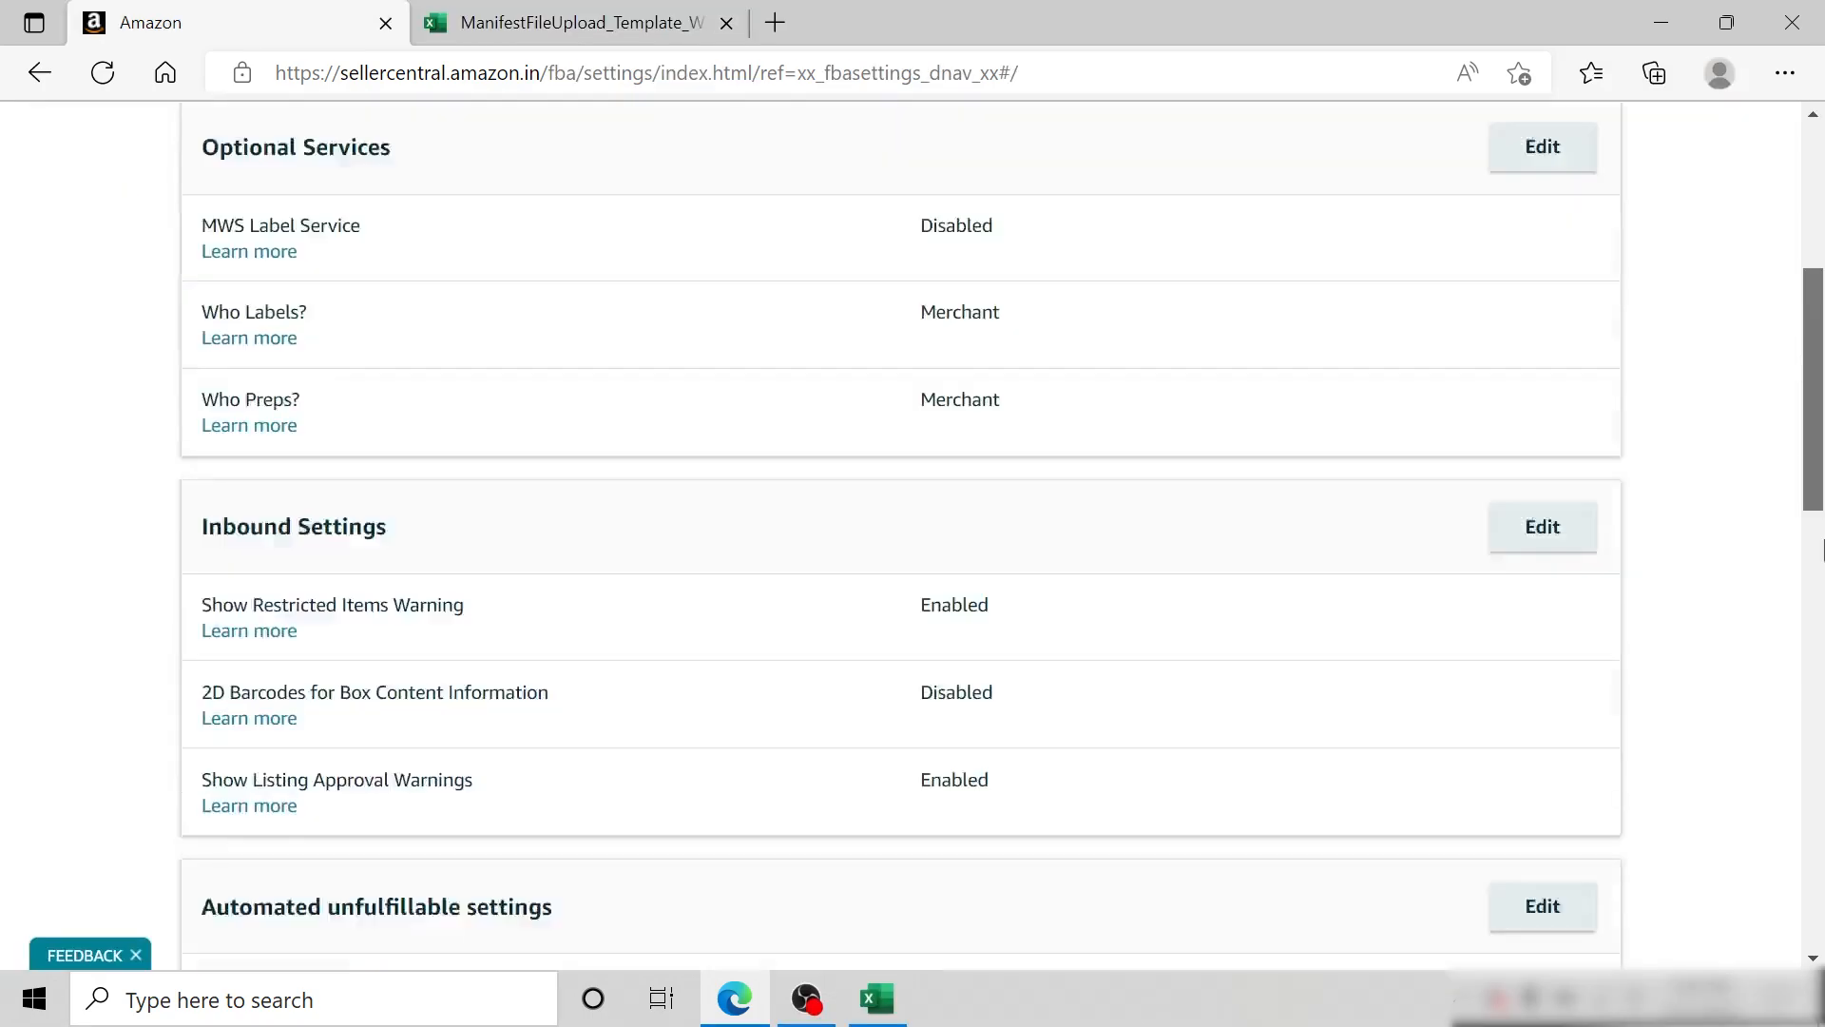
{"action": "scroll", "coordinate": [902, 533], "scroll_direction": "down", "scroll_amount": 12}
{"action": "scroll", "coordinate": [901, 532], "scroll_direction": "down", "scroll_amount": 2}
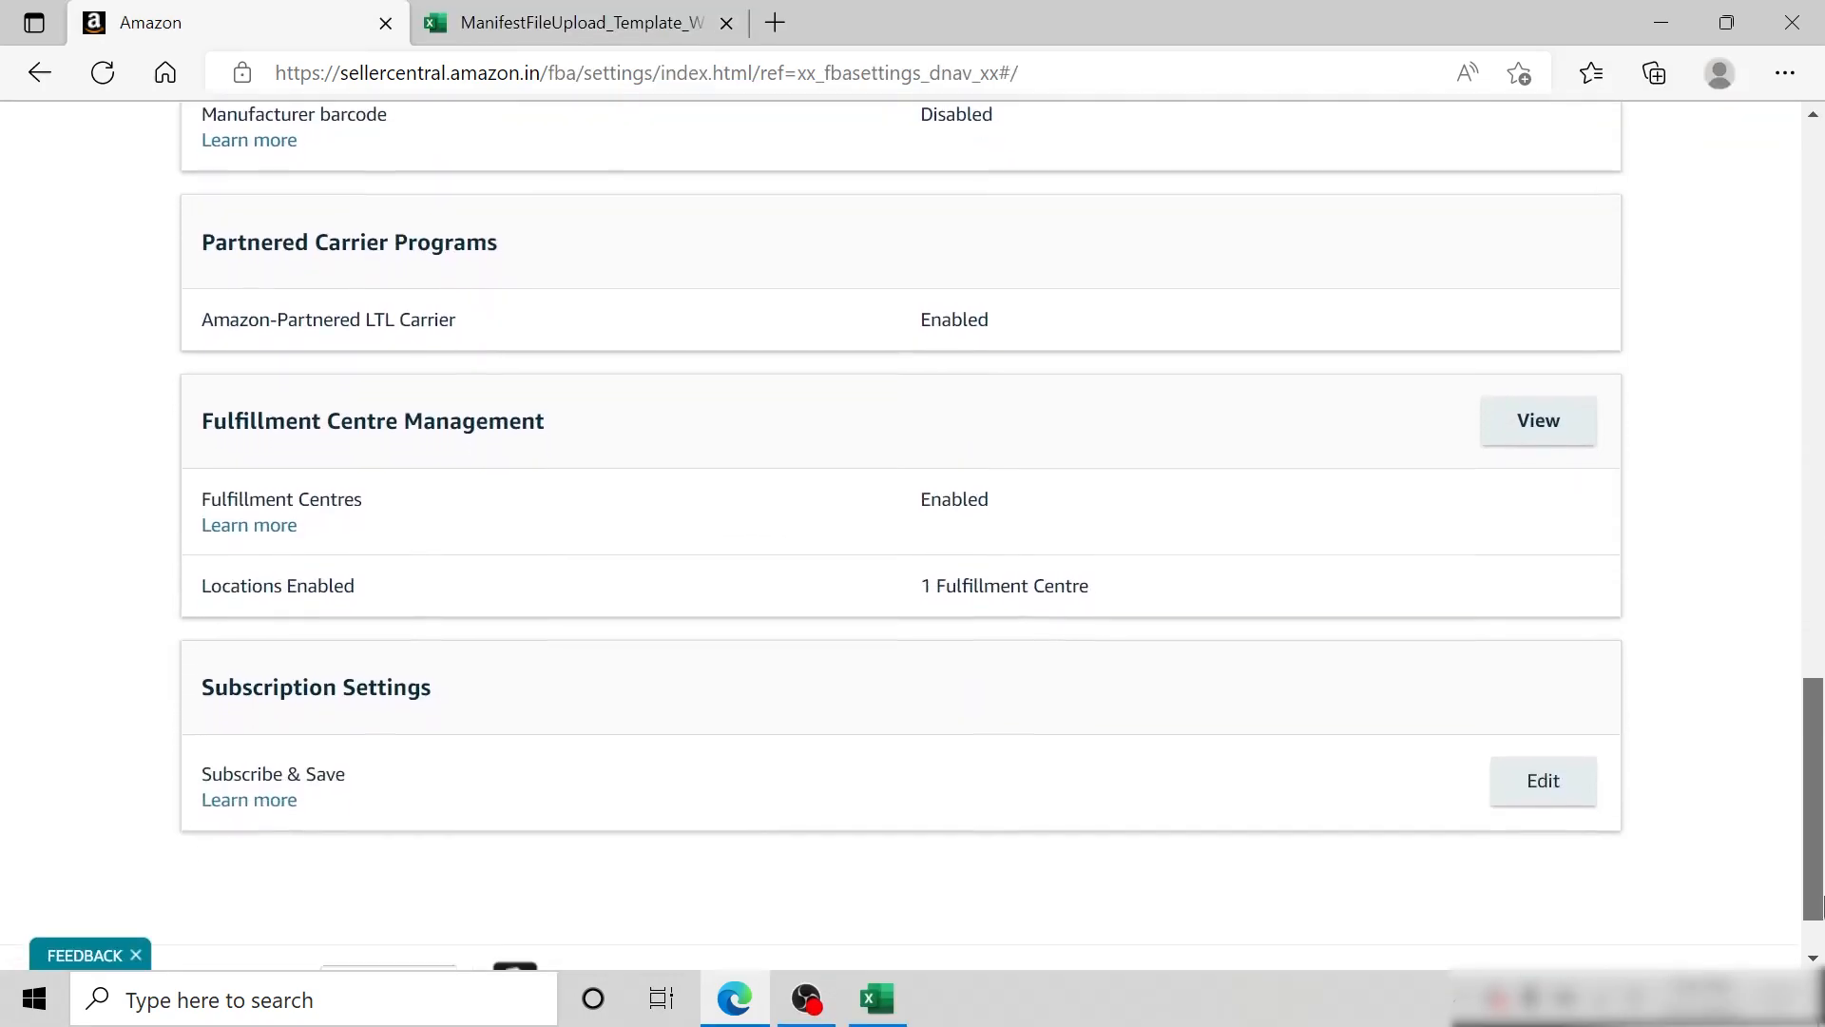
{"action": "left_click_drag", "start_coordinate": [1823, 909], "coordinate": [1823, 906]}
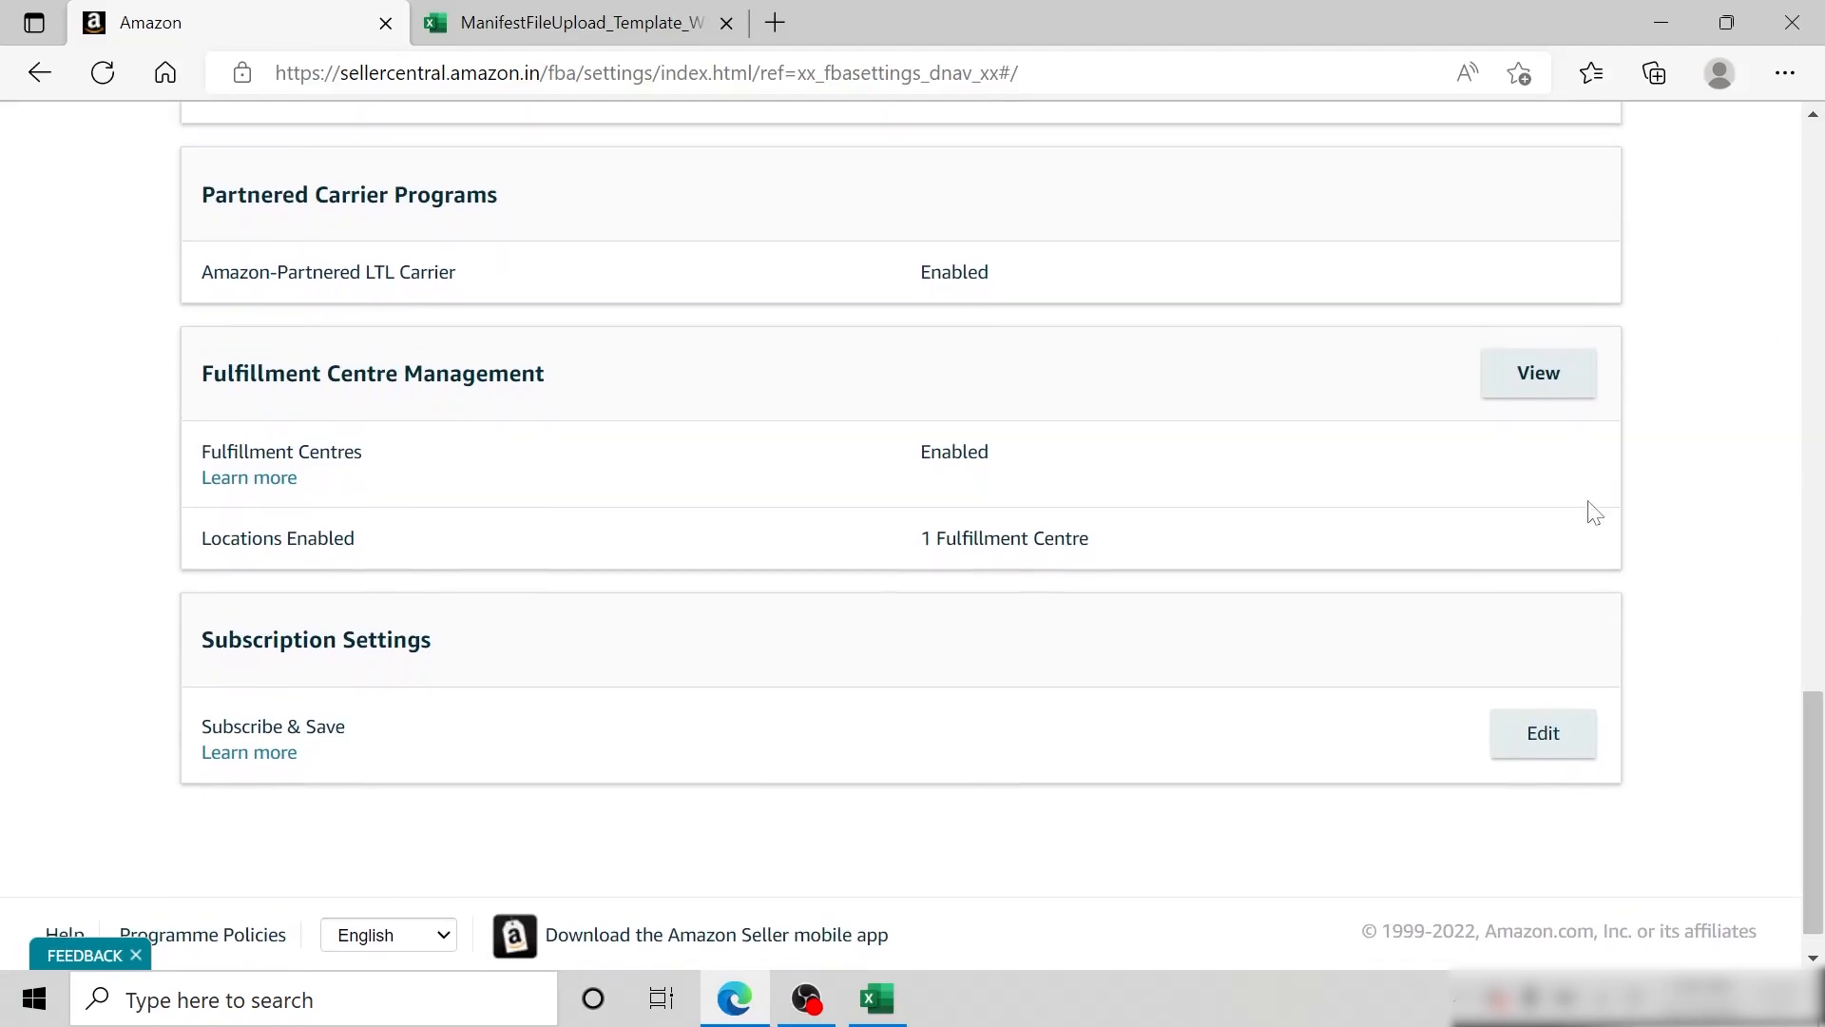
{"action": "left_click", "coordinate": [1512, 372]}
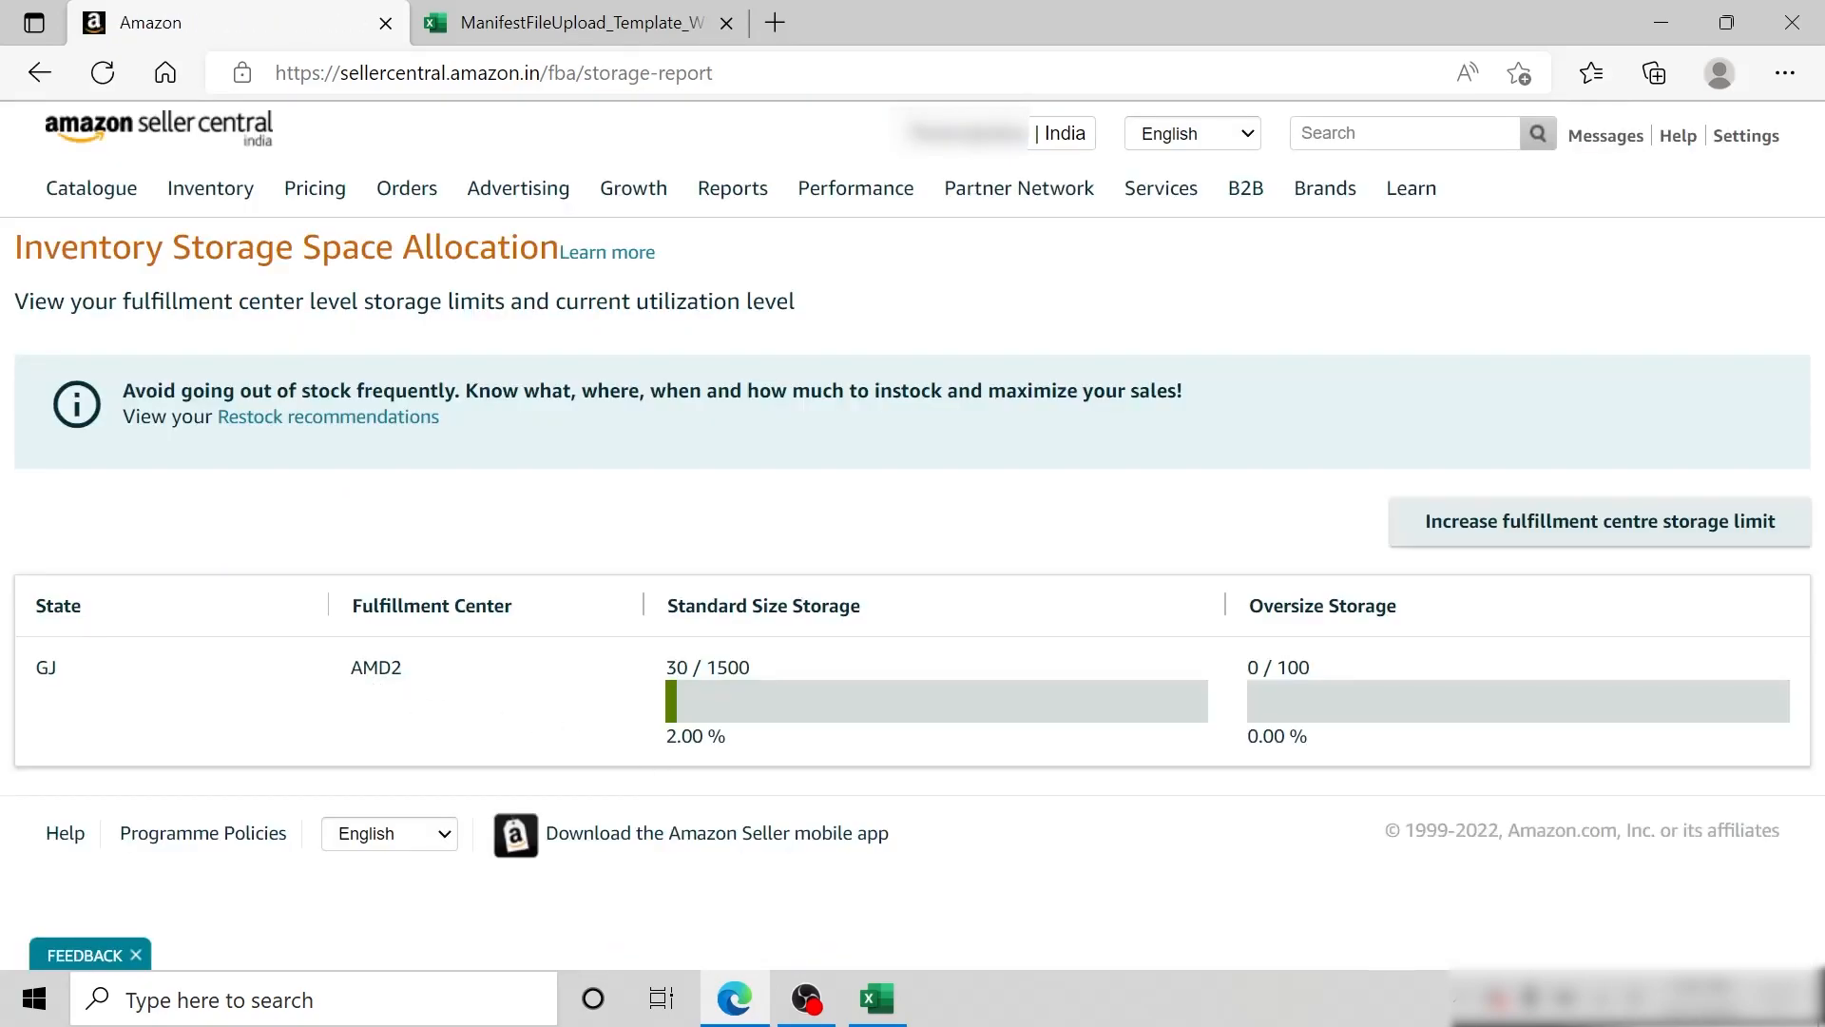
Copy the fulfilment centre code AMD2 into cell C10 of the Excel template, matching the sheet's formatting
{"action": "left_click_drag", "start_coordinate": [351, 667], "coordinate": [418, 676]}
{"action": "key", "text": "ctrl+c"}
{"action": "left_click", "coordinate": [876, 998]}
{"action": "key", "text": "ctrl+v"}
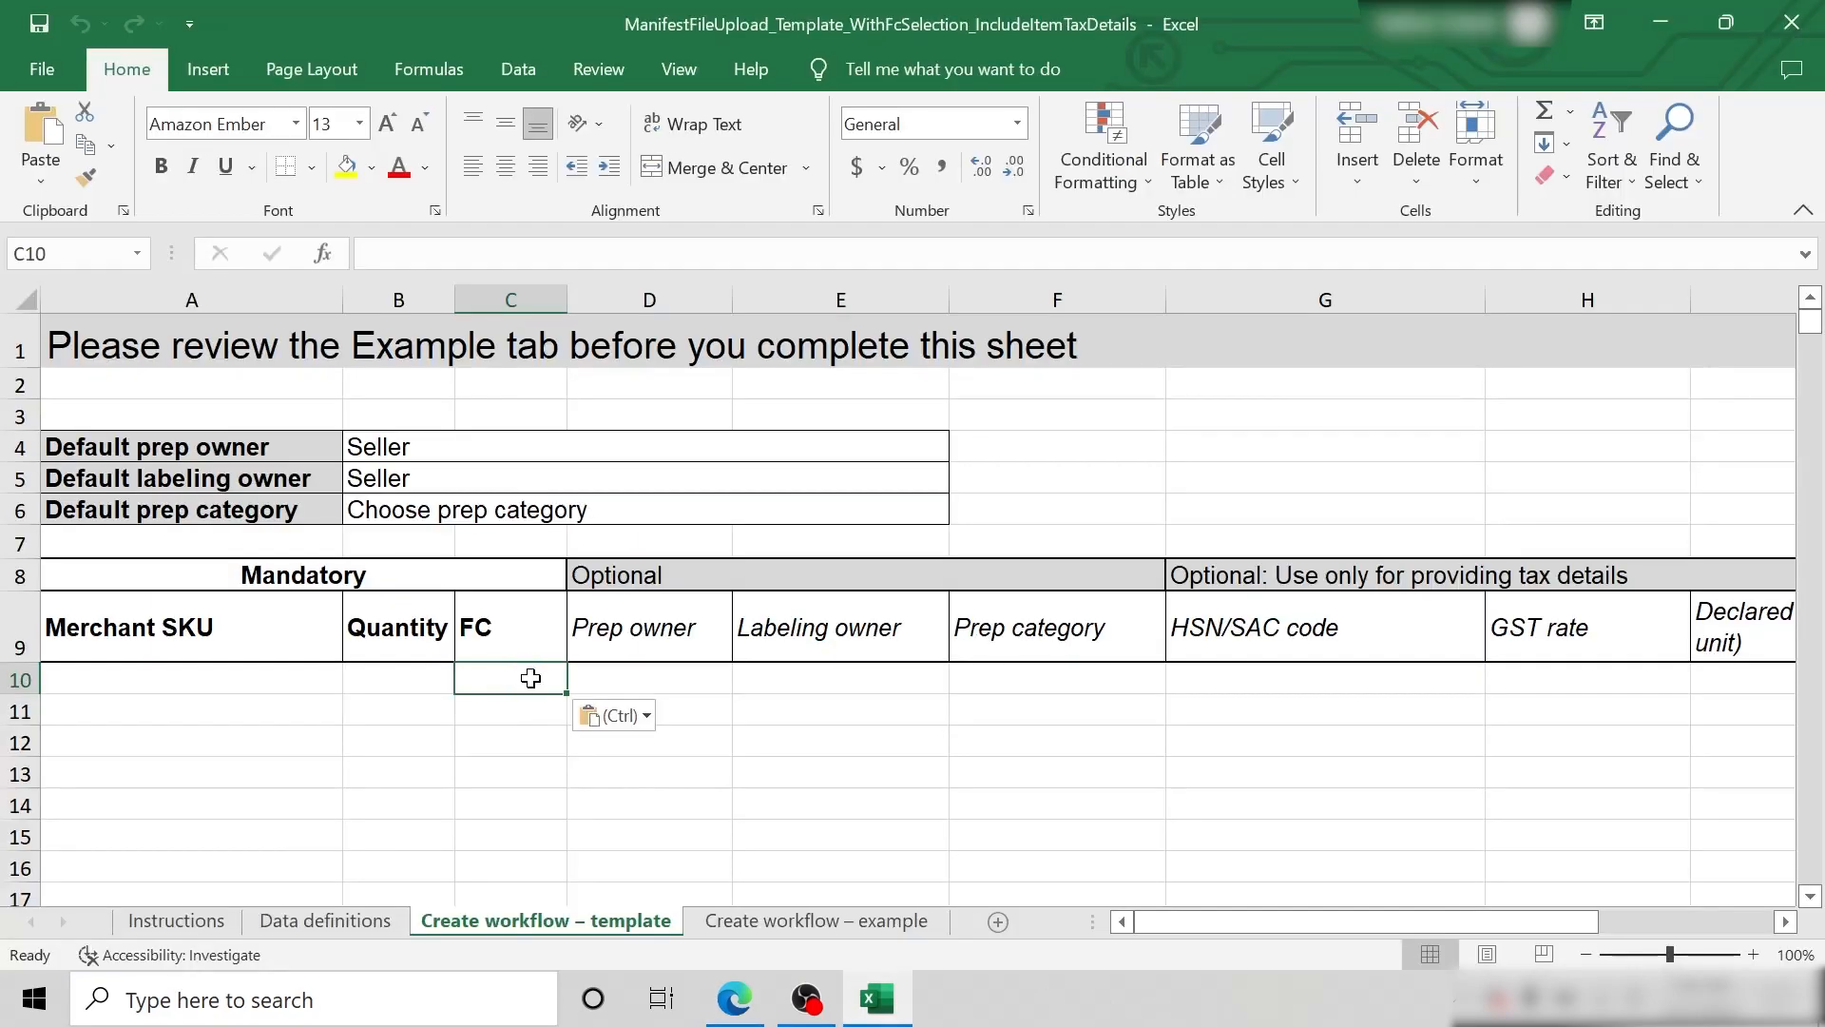
{"action": "left_click", "coordinate": [614, 716]}
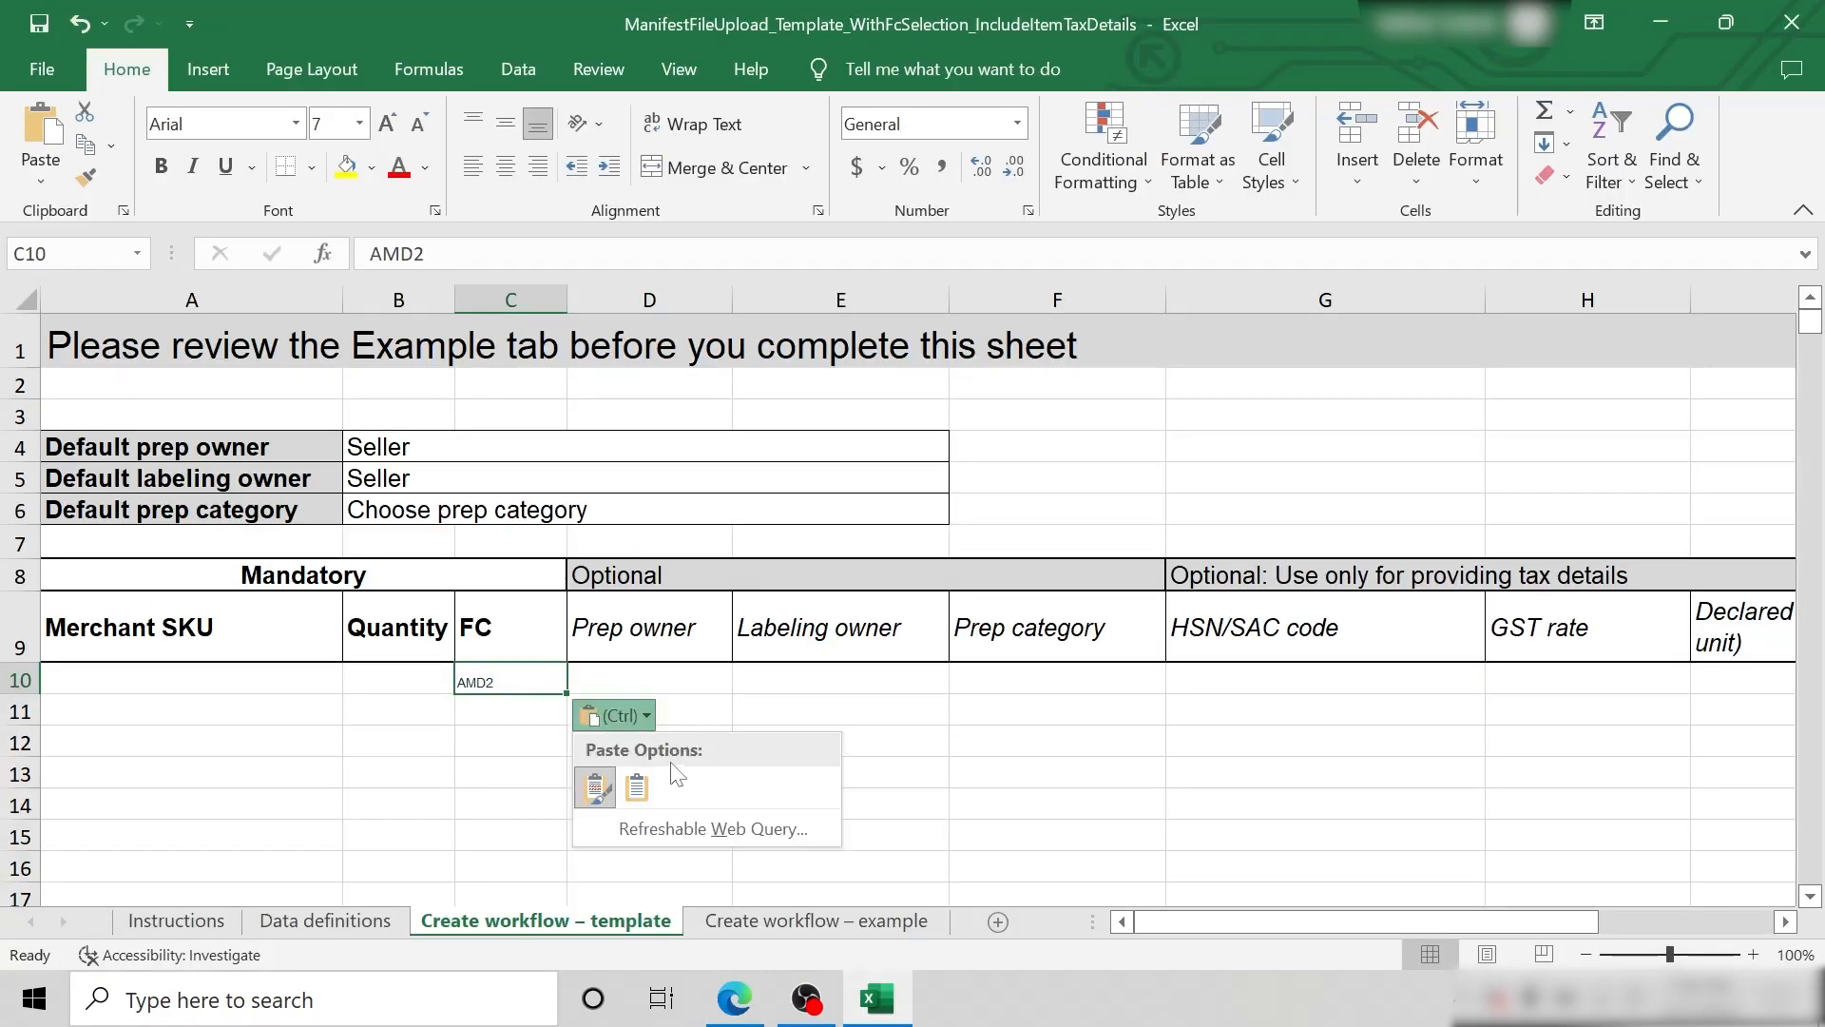
{"action": "left_click", "coordinate": [640, 790]}
In row 10, set the prep owner and labeling owner to Seller and the prep category to No prep needed
{"action": "left_click", "coordinate": [684, 681]}
{"action": "left_click", "coordinate": [744, 681]}
{"action": "left_click", "coordinate": [685, 726]}
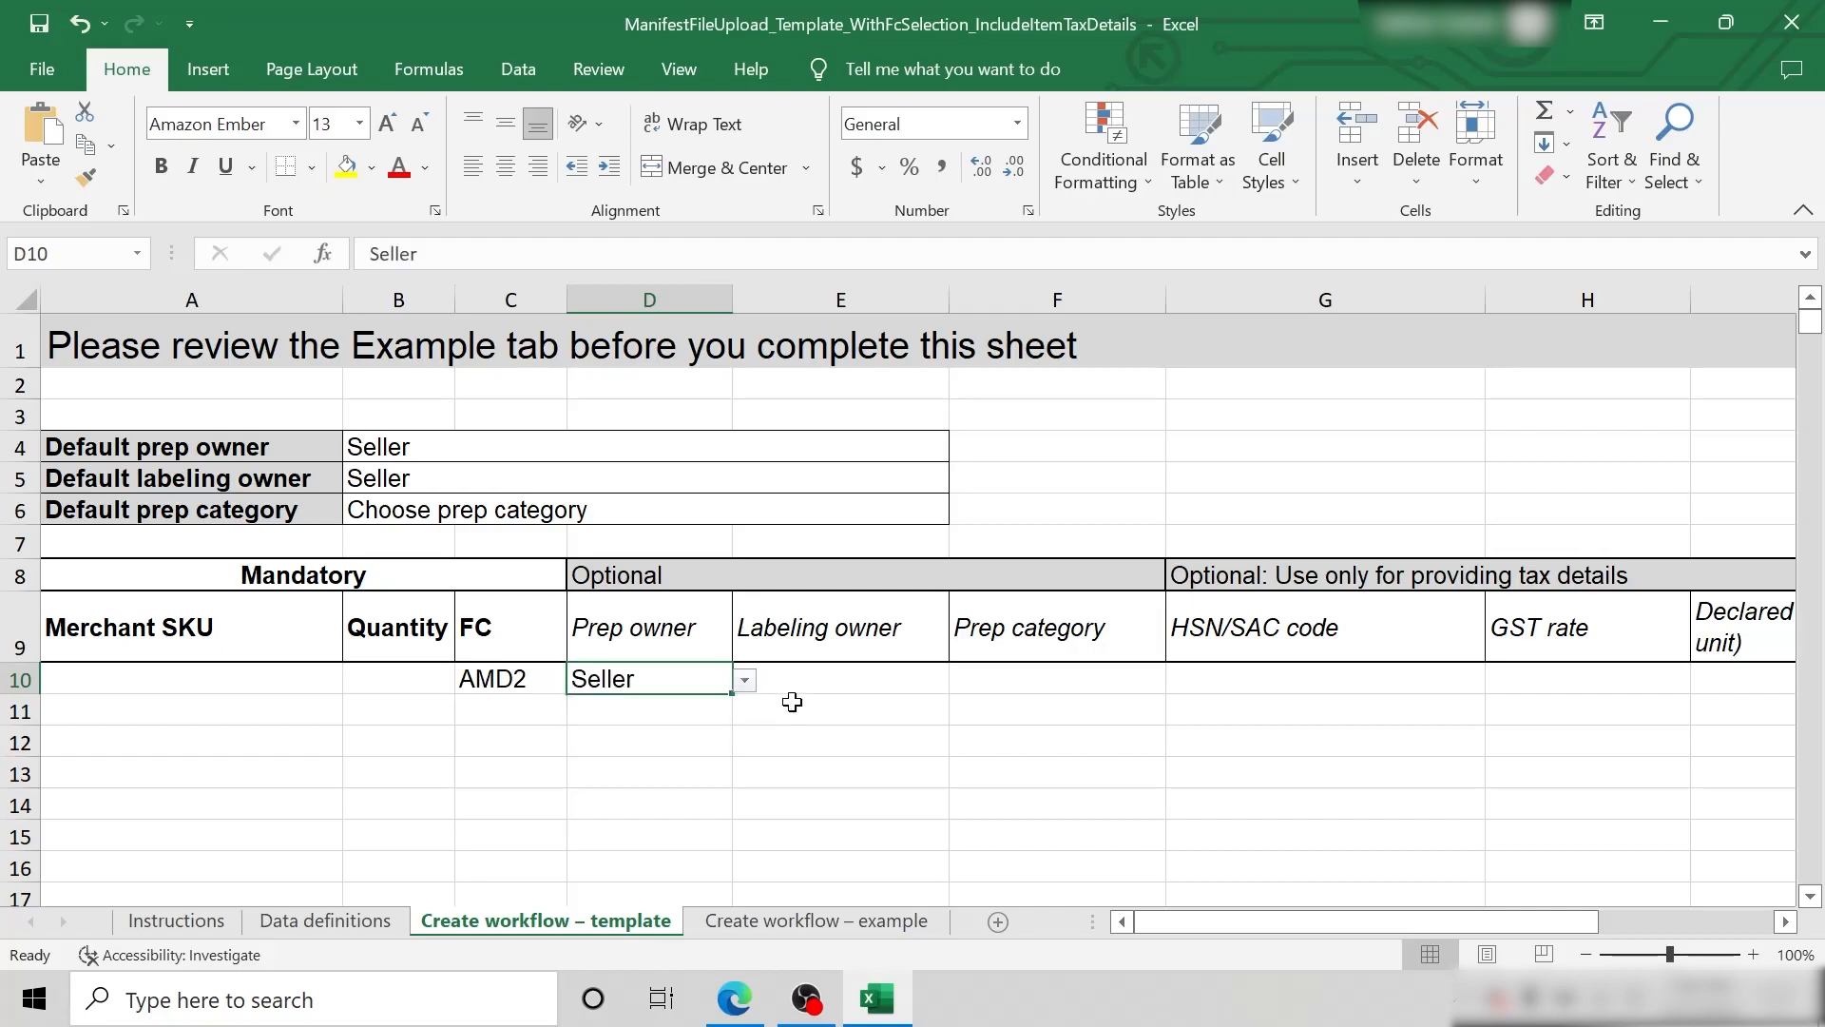
{"action": "left_click", "coordinate": [871, 679]}
{"action": "left_click", "coordinate": [949, 680]}
{"action": "left_click", "coordinate": [946, 726]}
{"action": "left_click", "coordinate": [1124, 683]}
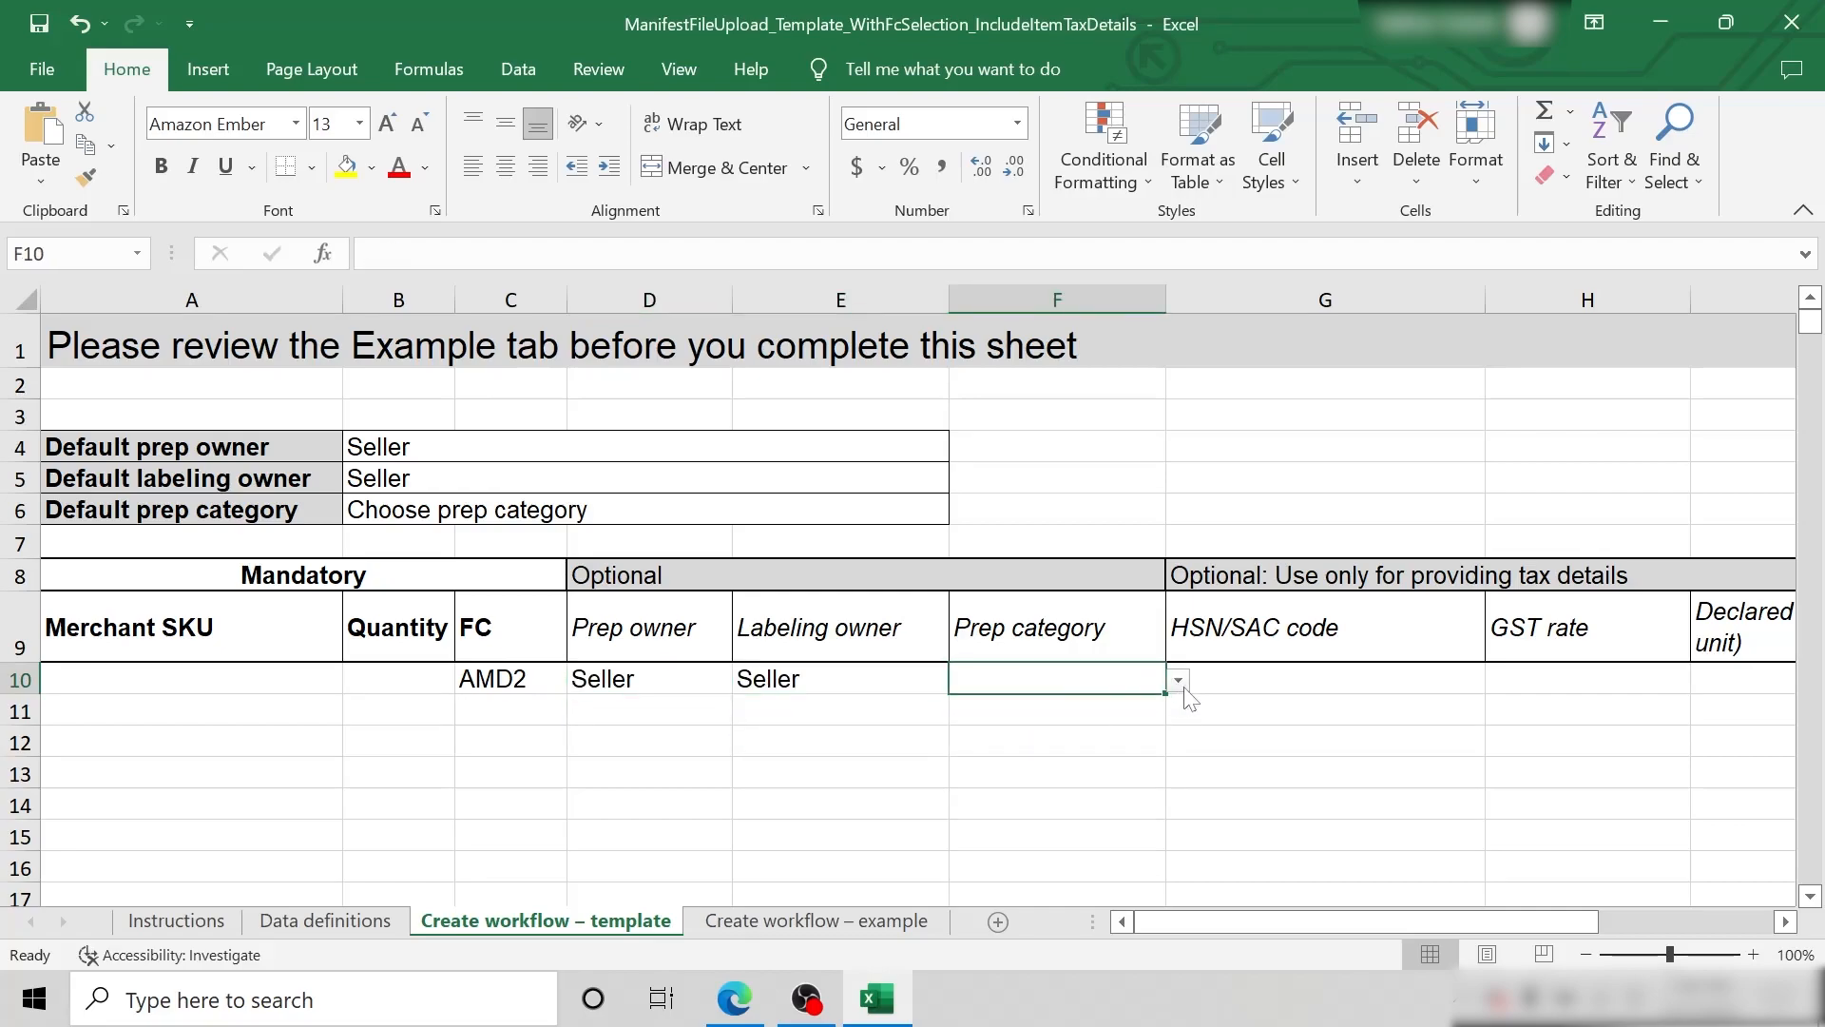
{"action": "left_click", "coordinate": [1178, 681]}
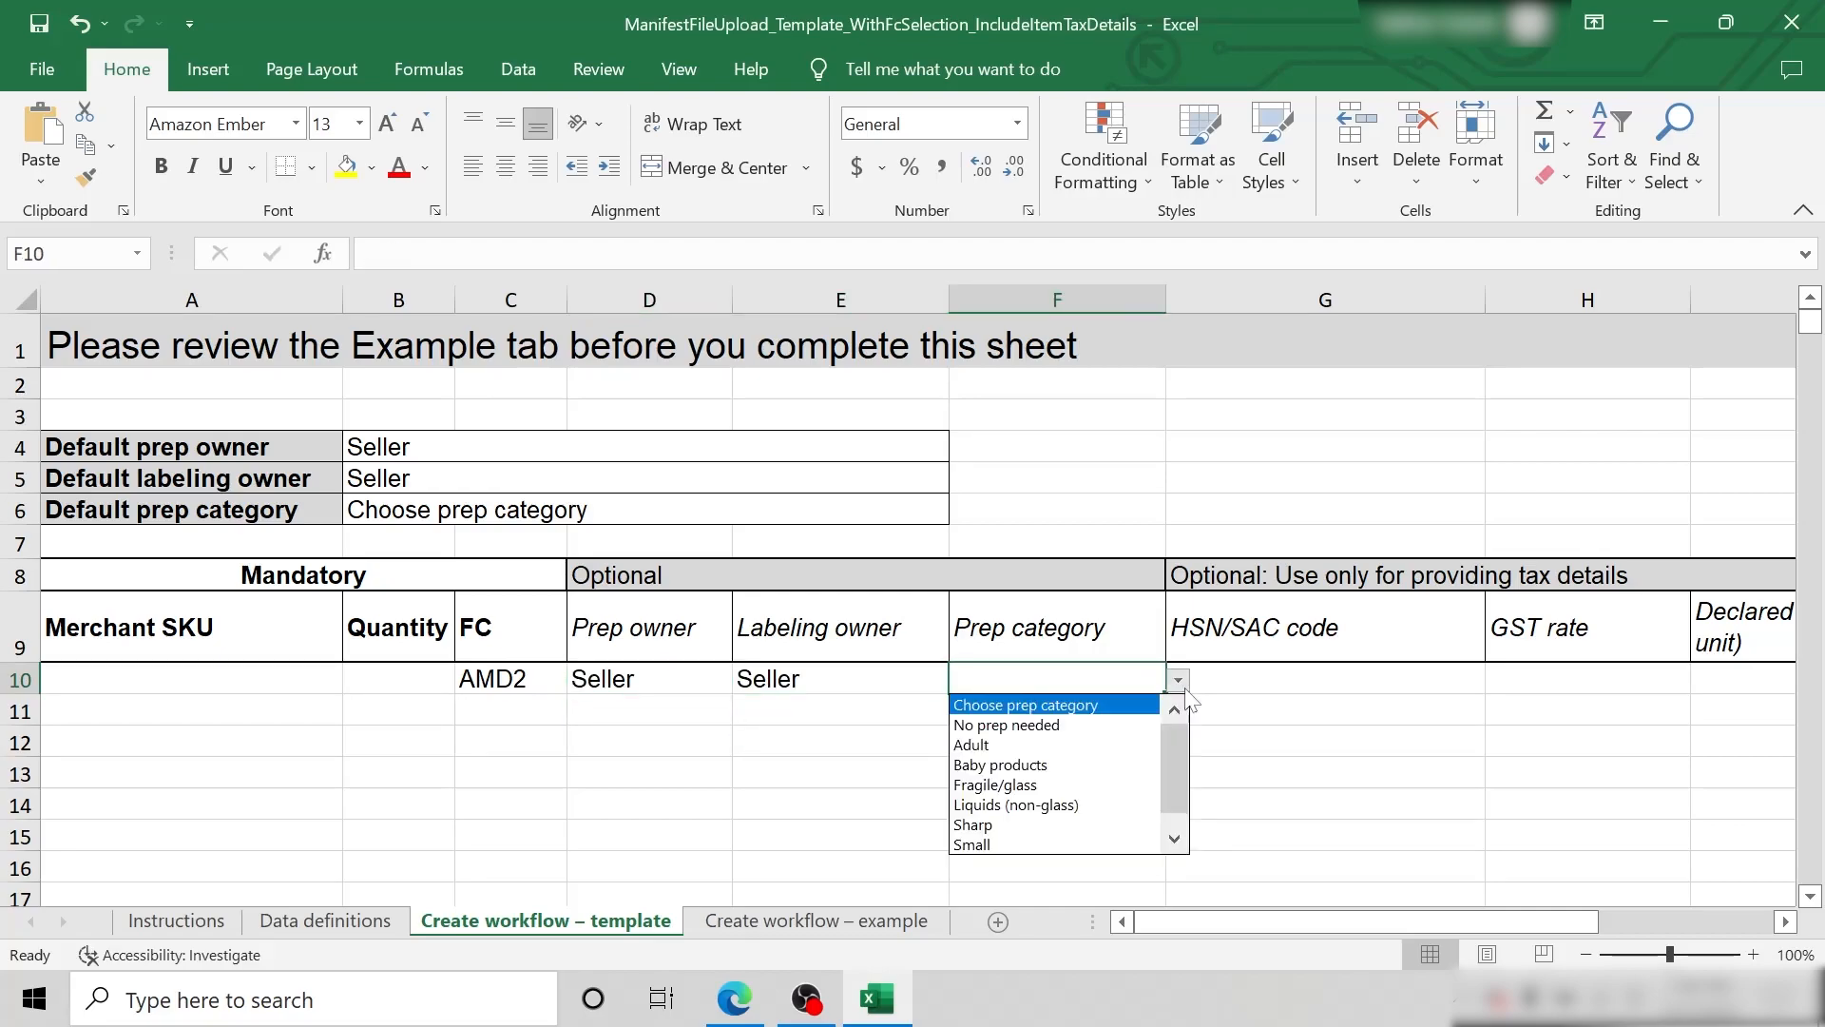
{"action": "left_click", "coordinate": [1120, 726]}
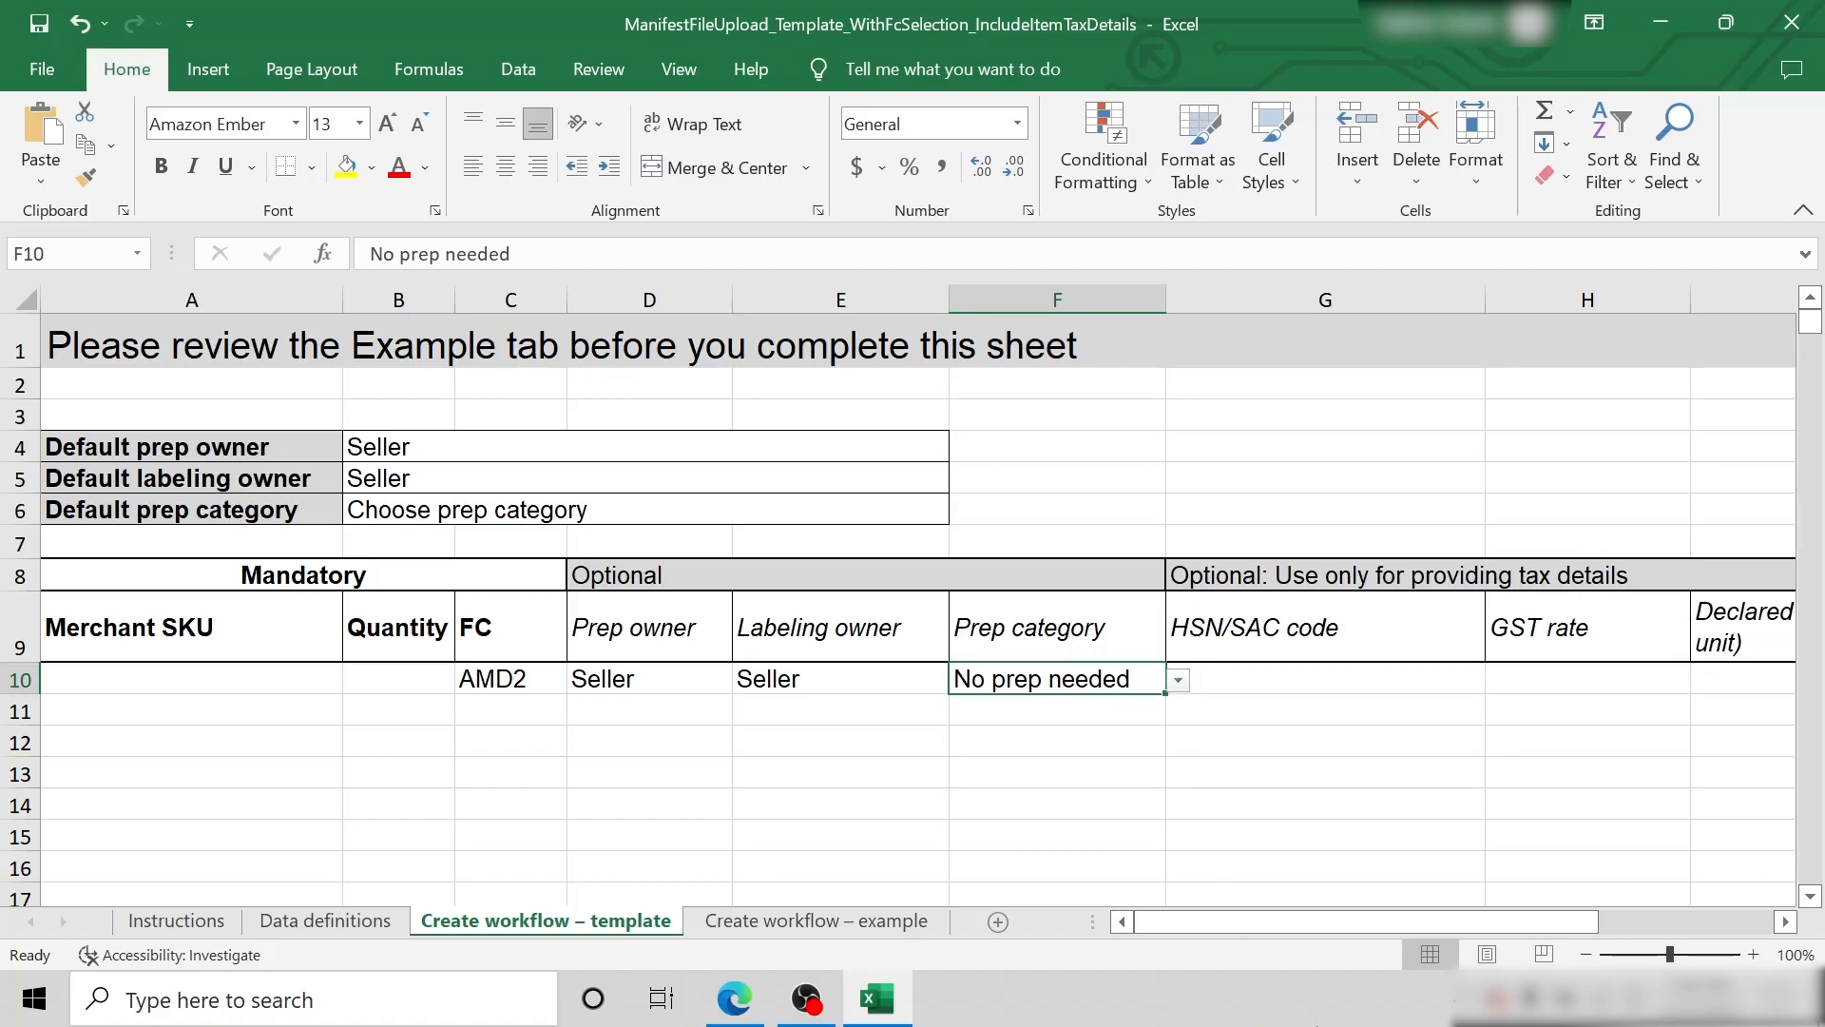
Examine the optional tax columns in row 10: HSN/SAC code, GST rate choices and declared value per unit
{"action": "left_click", "coordinate": [1310, 682]}
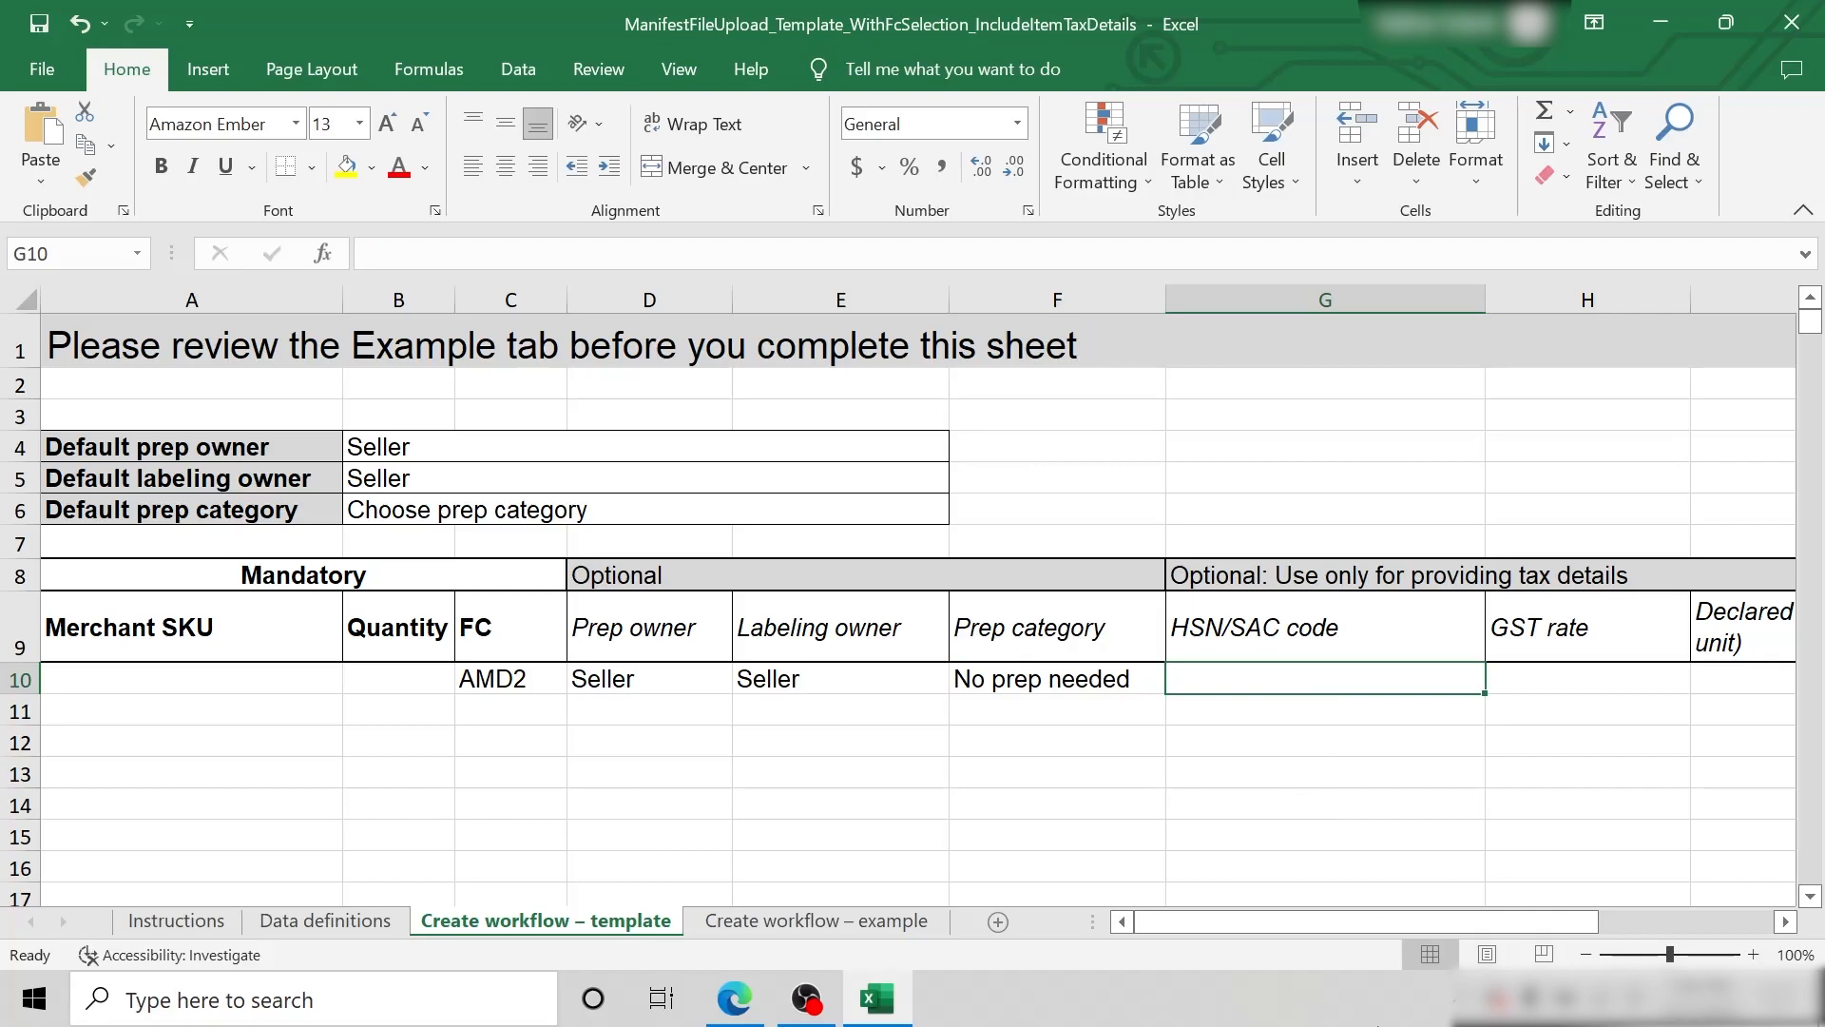
{"action": "left_click", "coordinate": [1606, 681]}
{"action": "left_click", "coordinate": [1704, 681]}
{"action": "left_click_drag", "start_coordinate": [1700, 732], "coordinate": [1699, 796]}
{"action": "left_click_drag", "start_coordinate": [1559, 921], "coordinate": [1729, 942]}
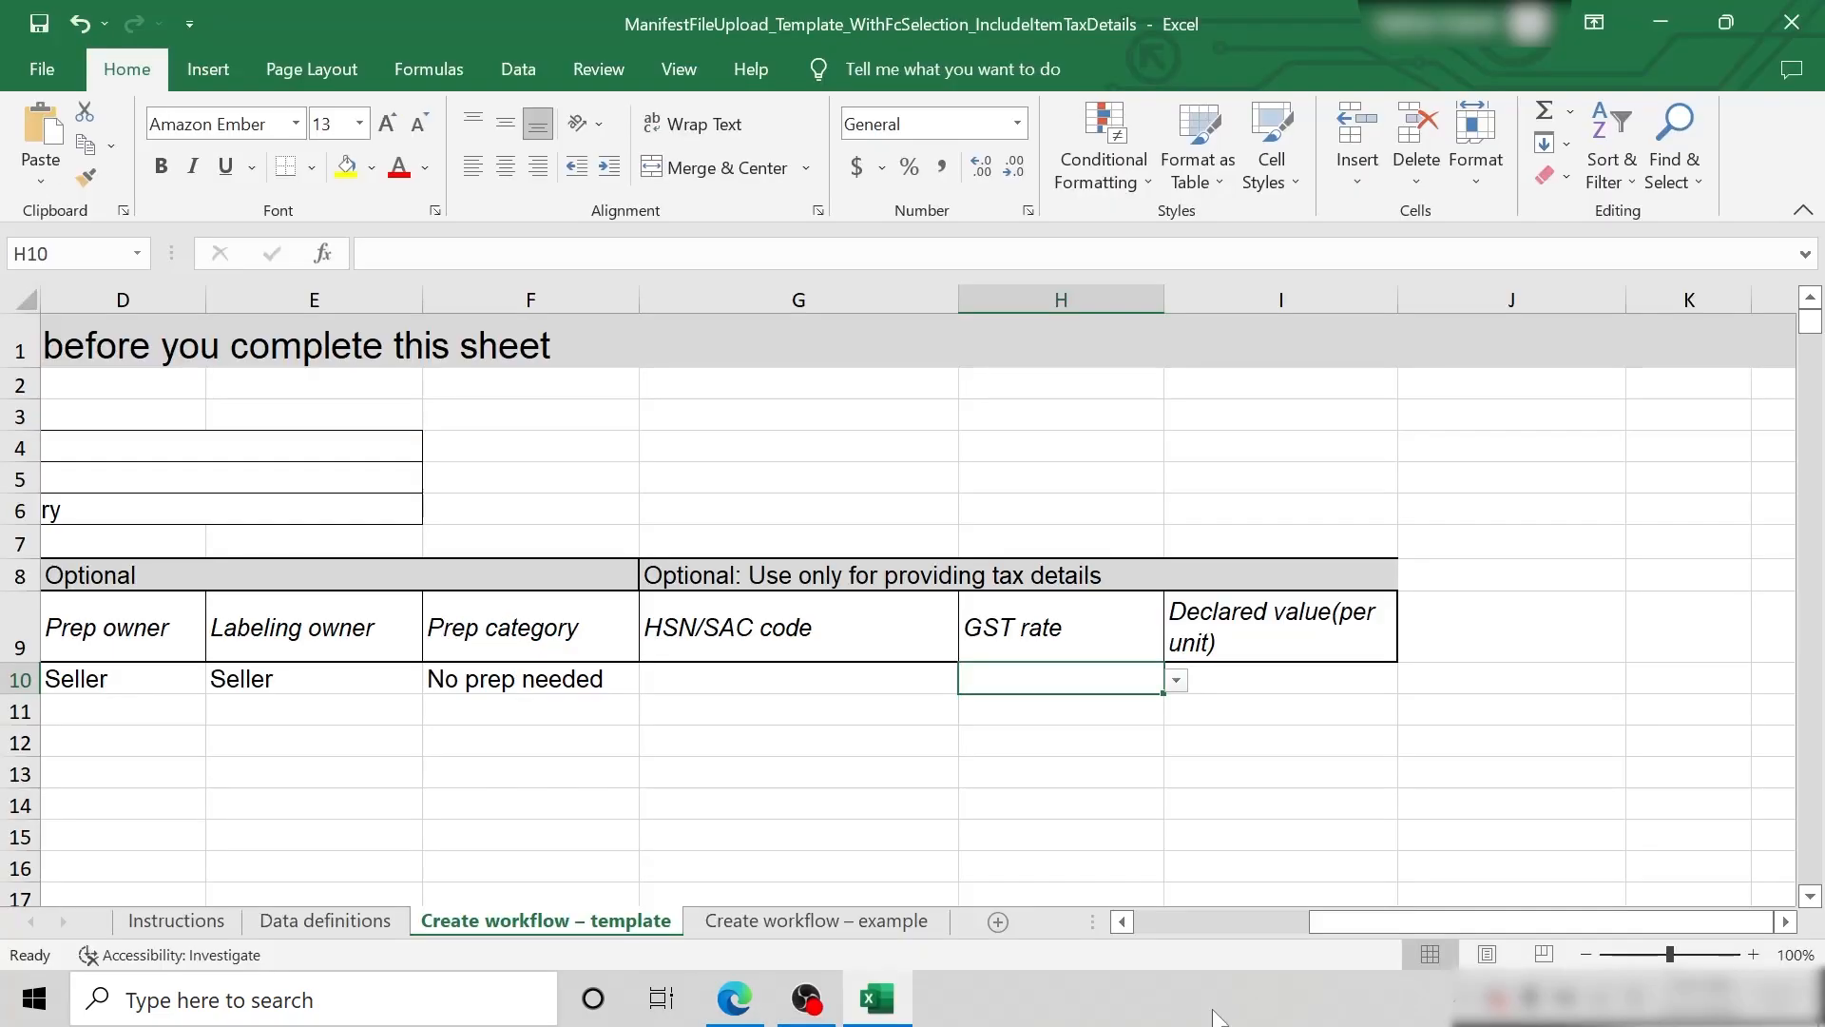
{"action": "left_click_drag", "start_coordinate": [1220, 1017], "coordinate": [947, 903]}
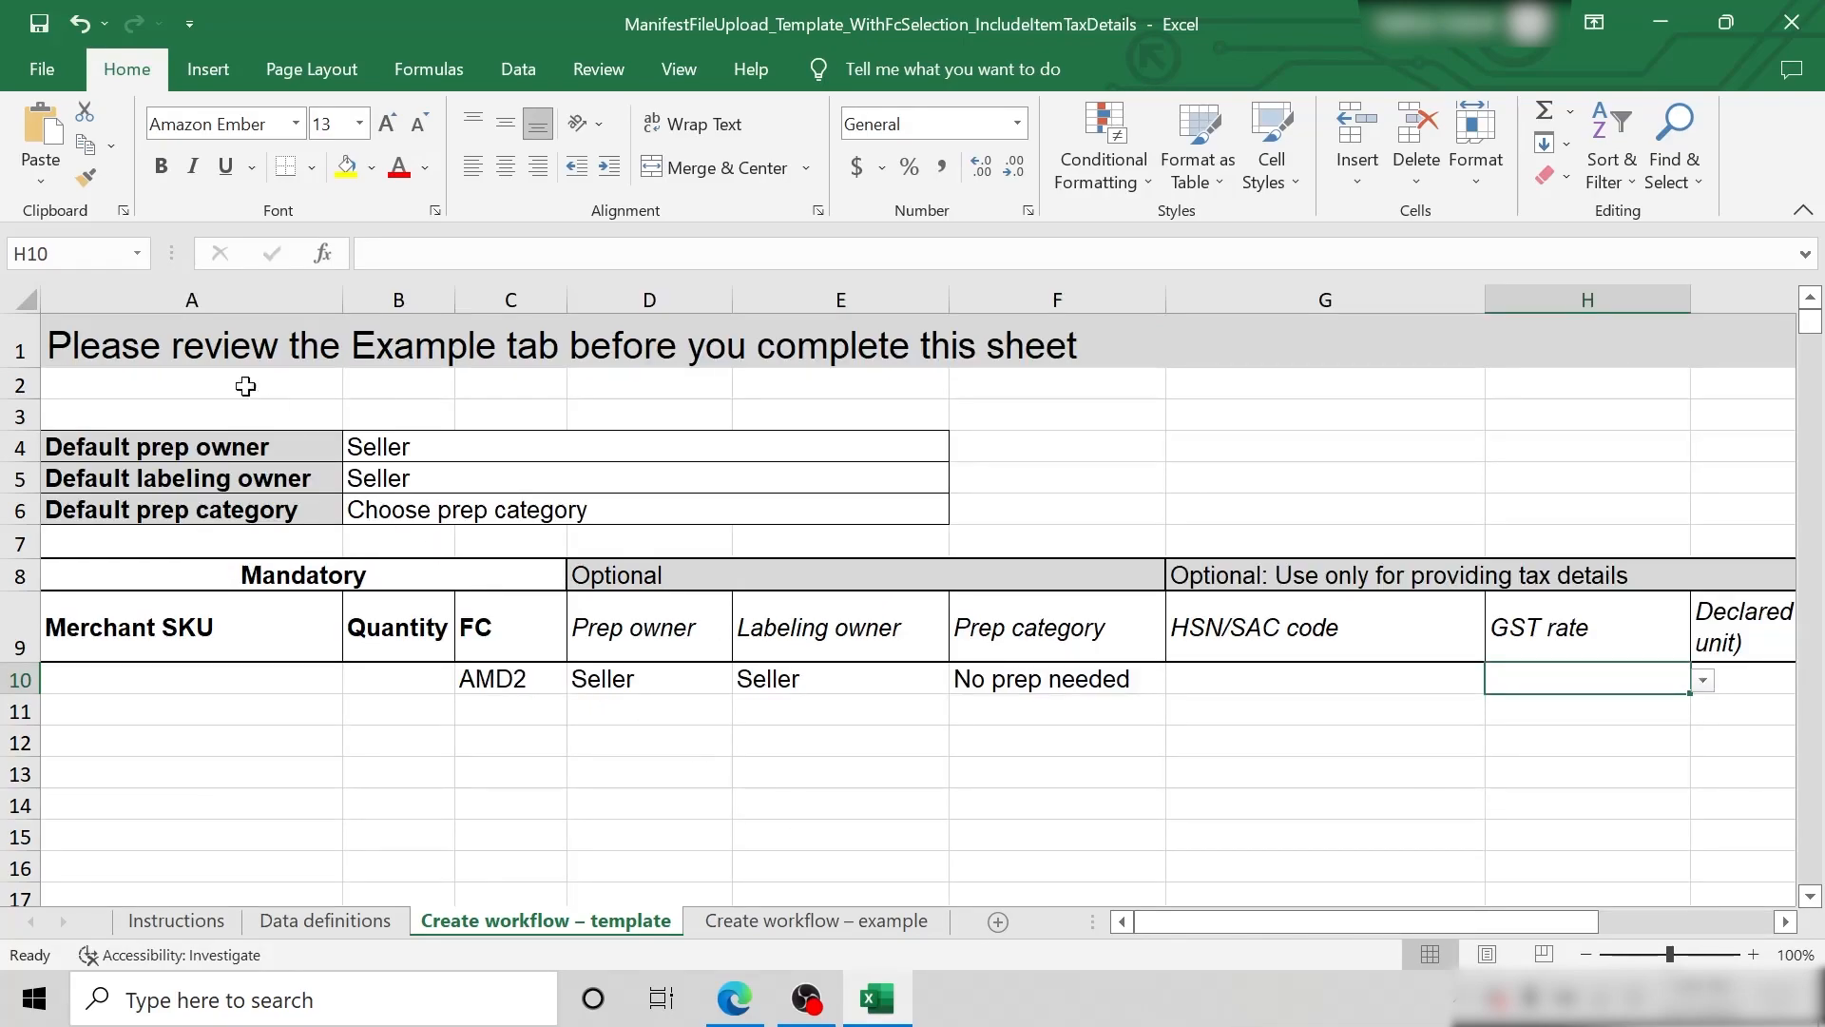
Open the template's file commands and review the SKUs ready to send in Seller Central's Send to Amazon workflow
{"action": "left_click", "coordinate": [42, 69]}
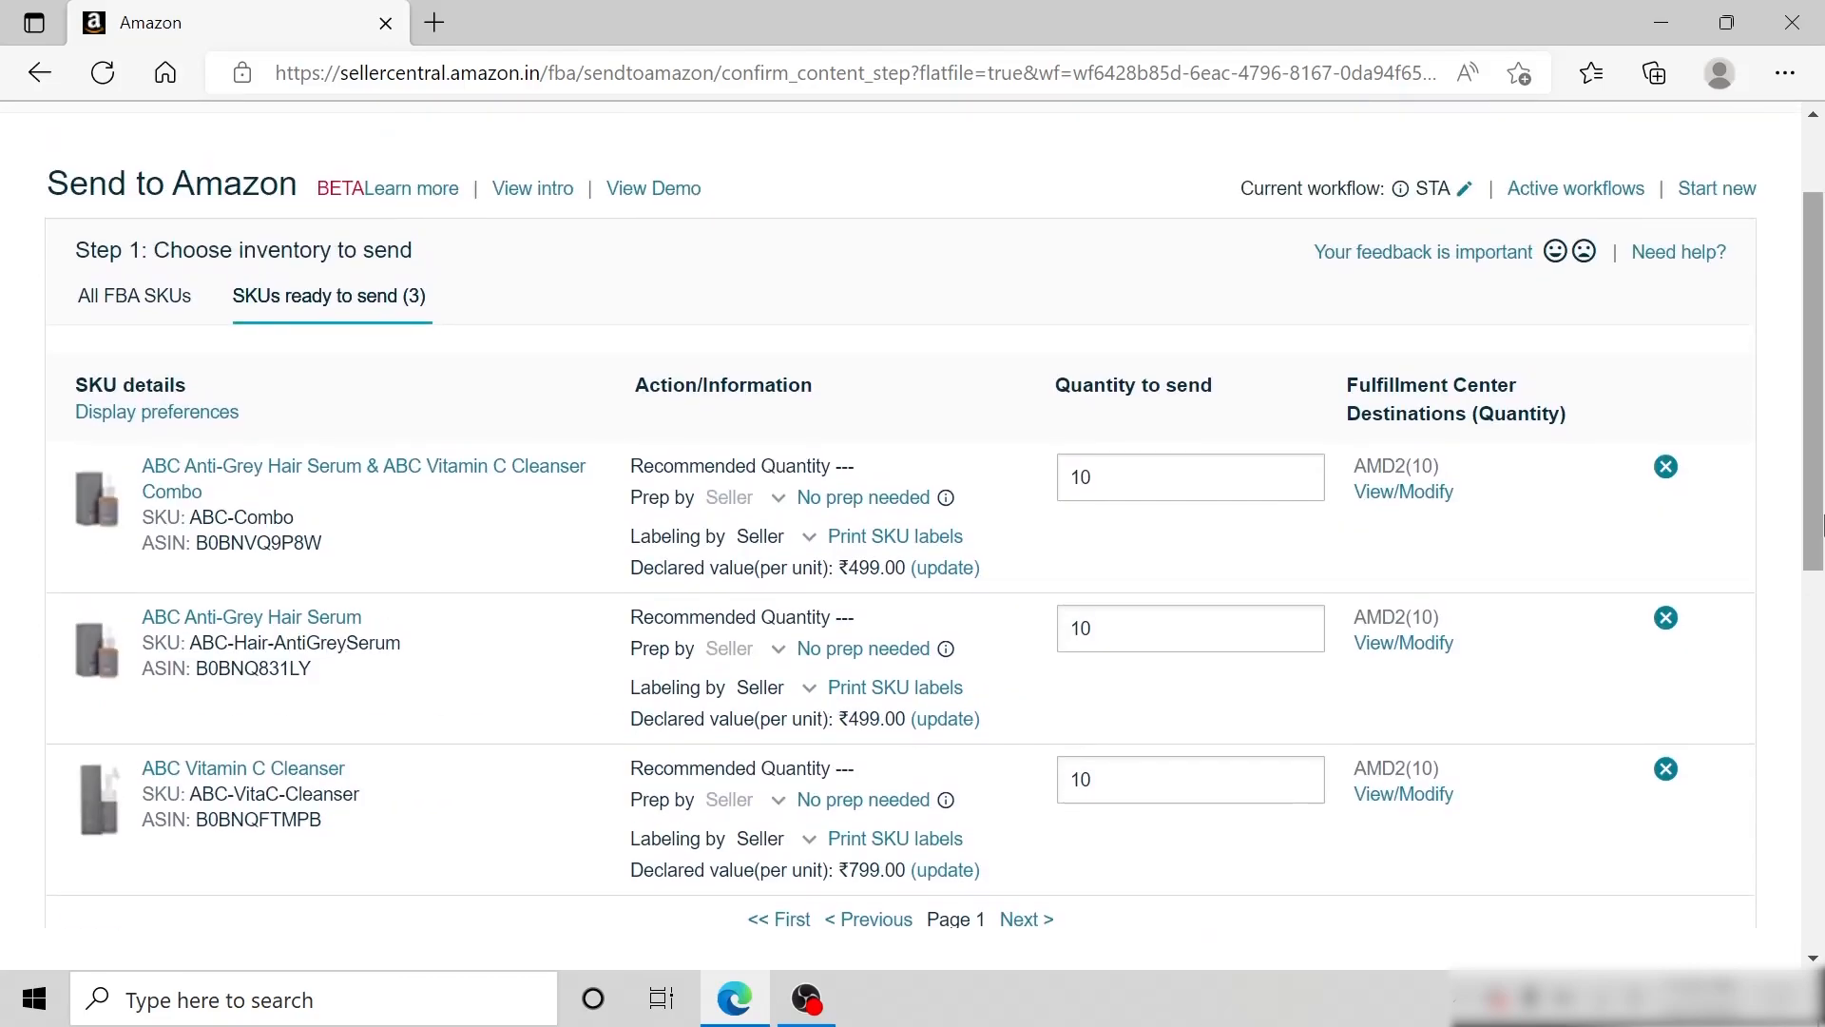
{"action": "scroll", "coordinate": [1820, 525], "scroll_direction": "down", "scroll_amount": 5}
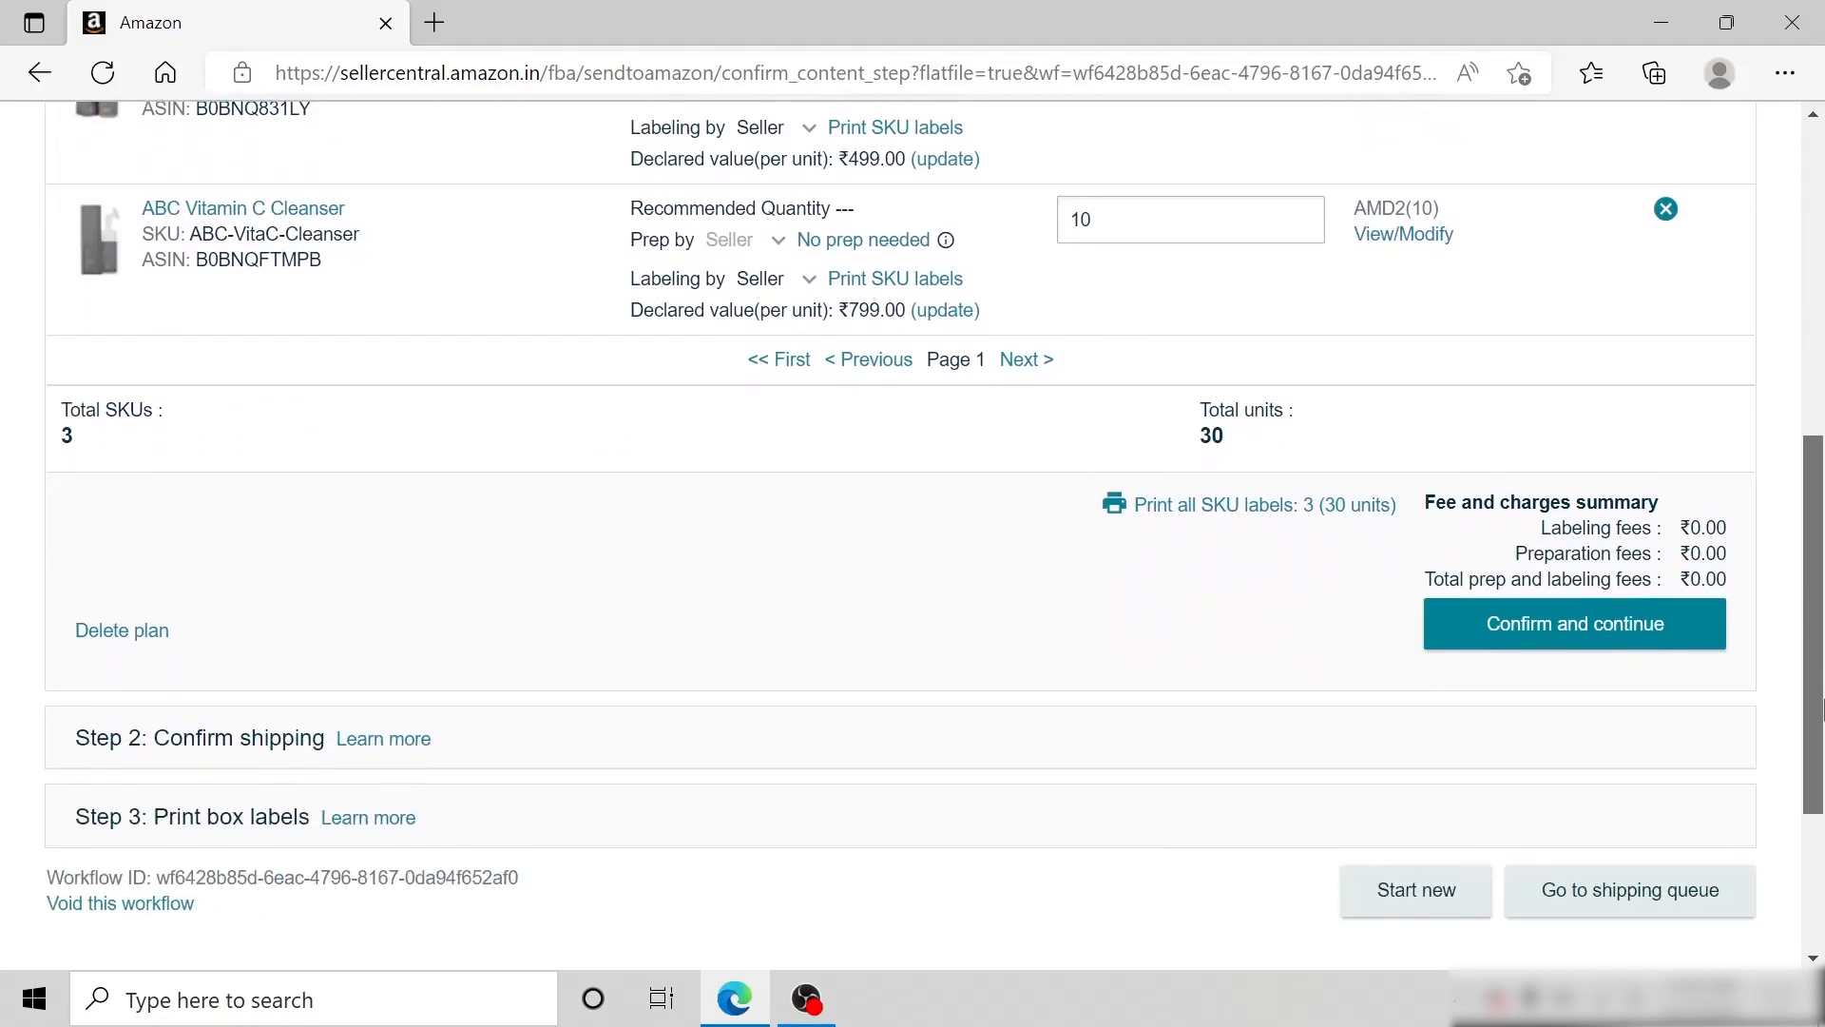